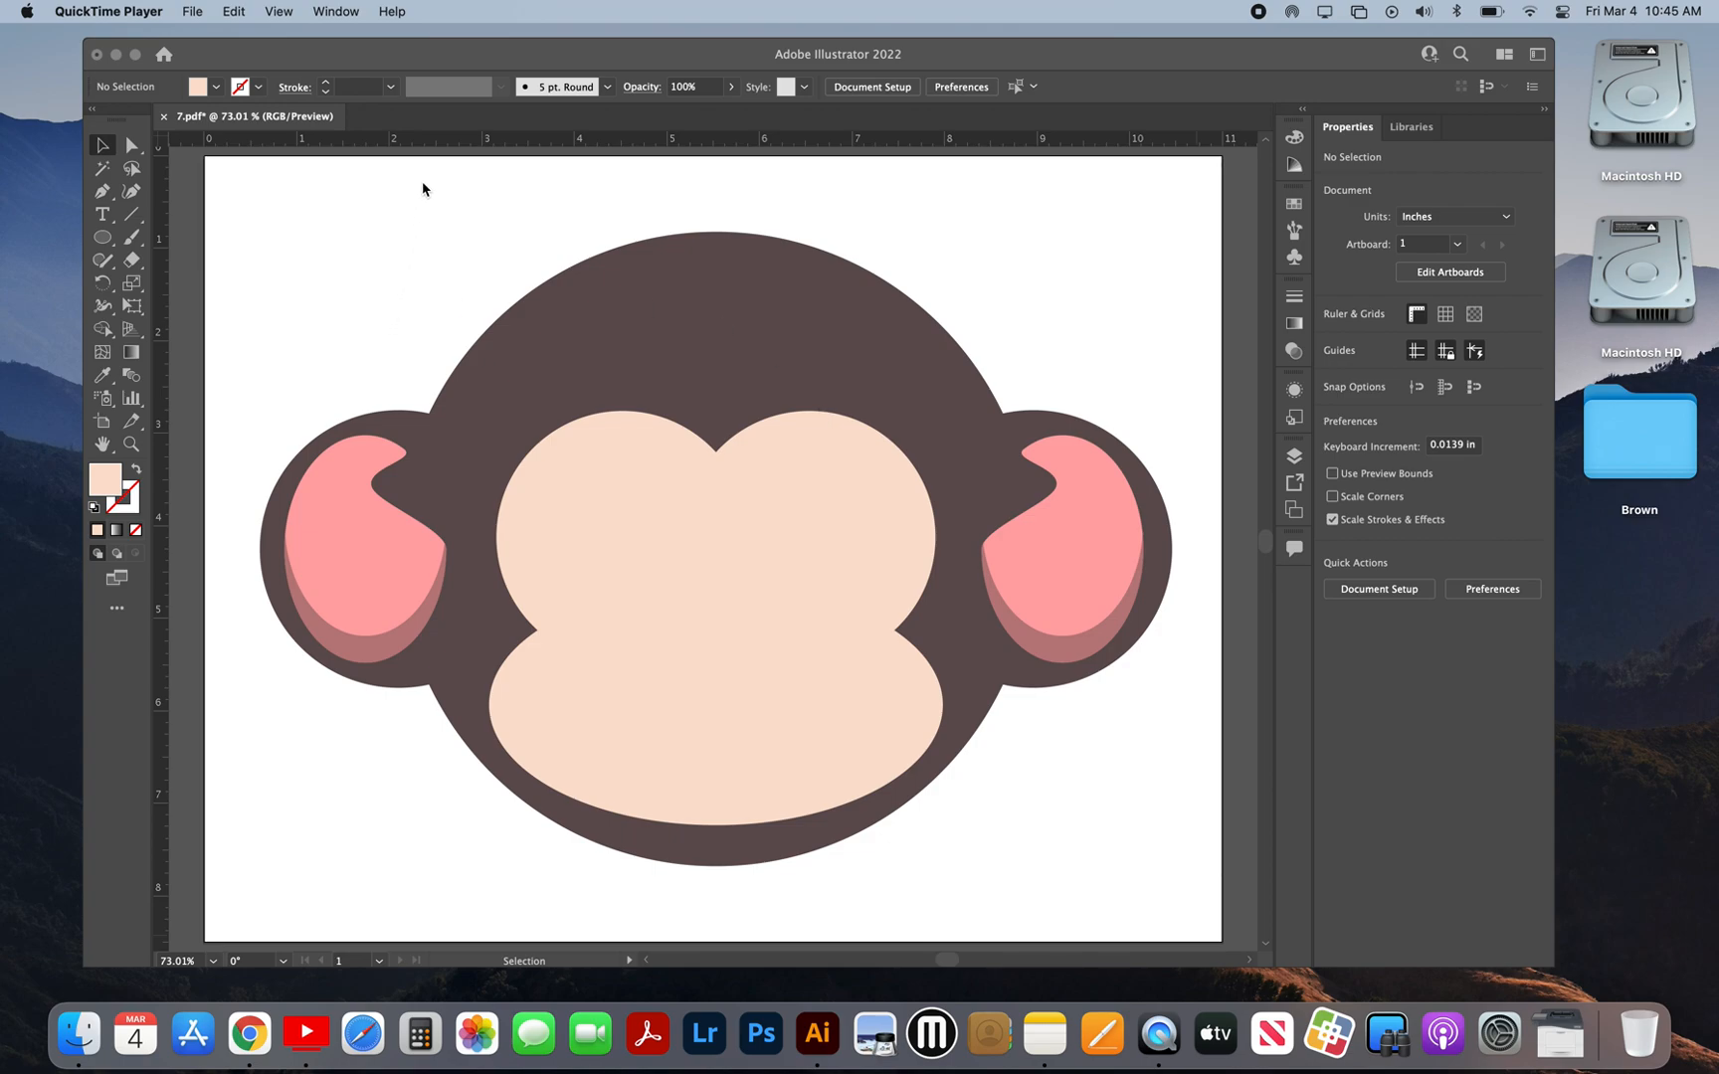
pyautogui.click(346, 299)
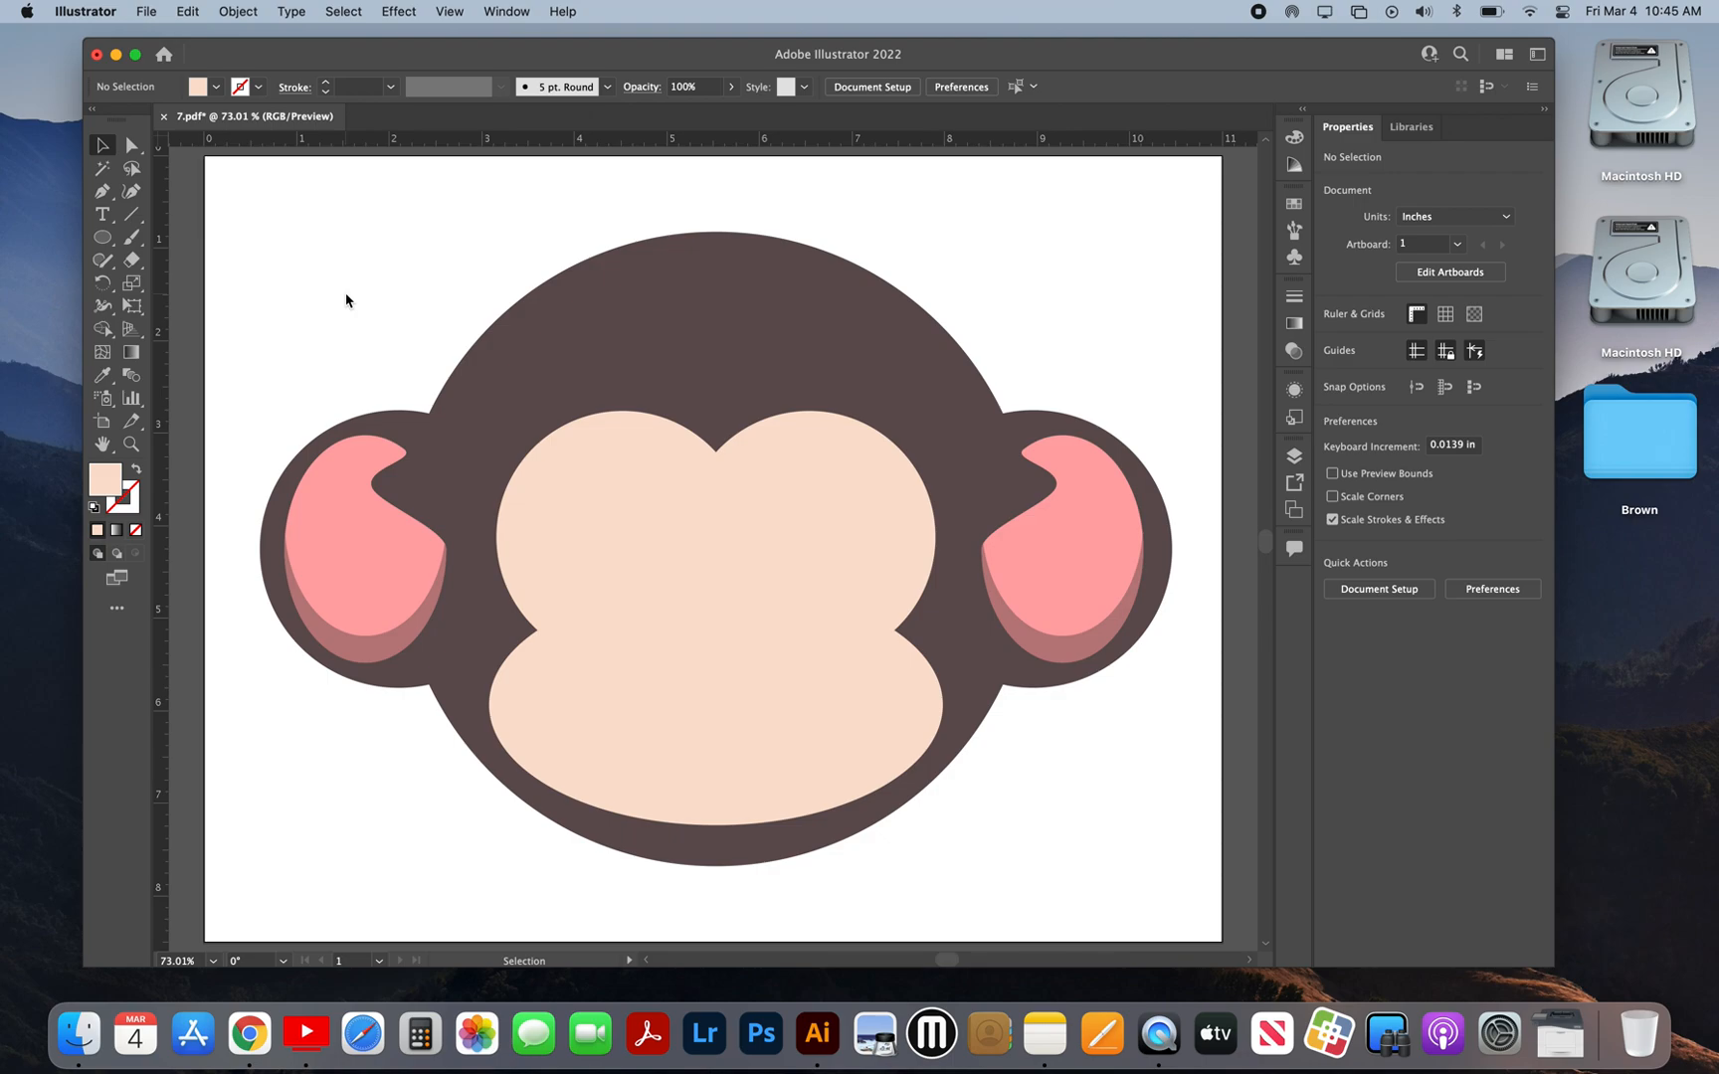
pyautogui.press('super+a')
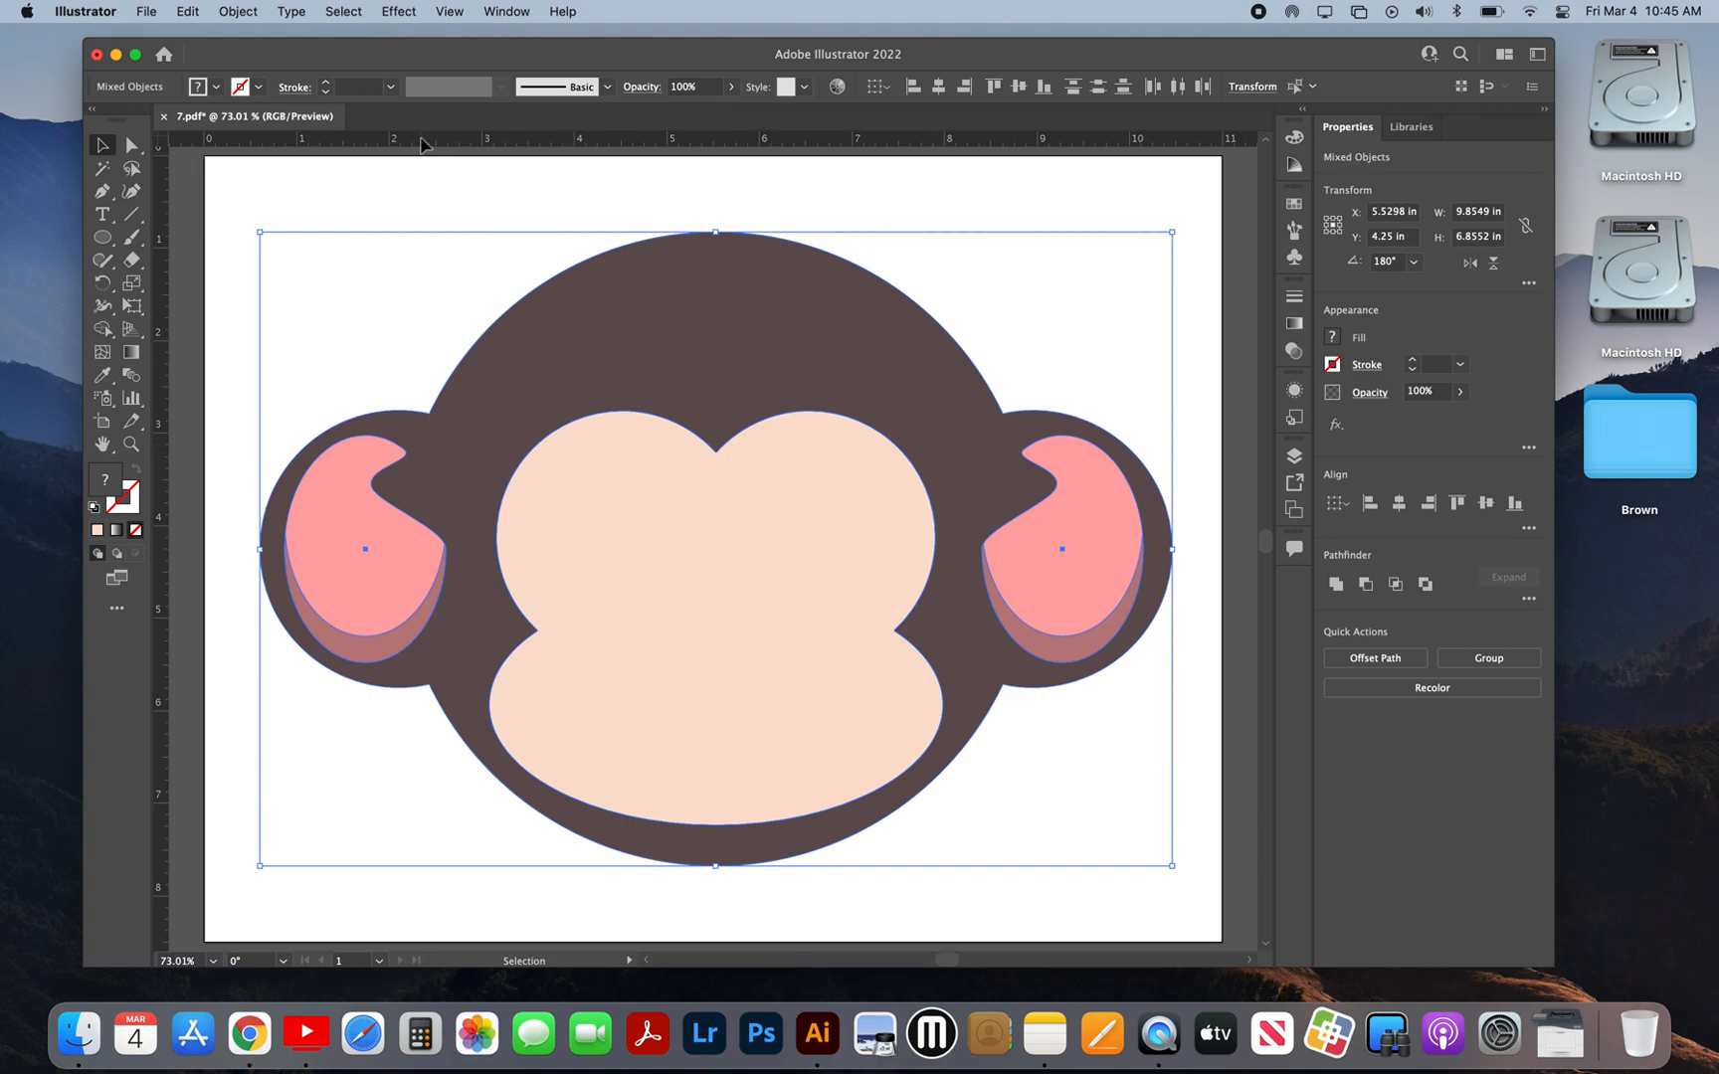
pyautogui.press('a')
pyautogui.press('super+minus')
pyautogui.press('super+minus')
pyautogui.press('super+minus')
pyautogui.press('super+minus')
pyautogui.press('v')
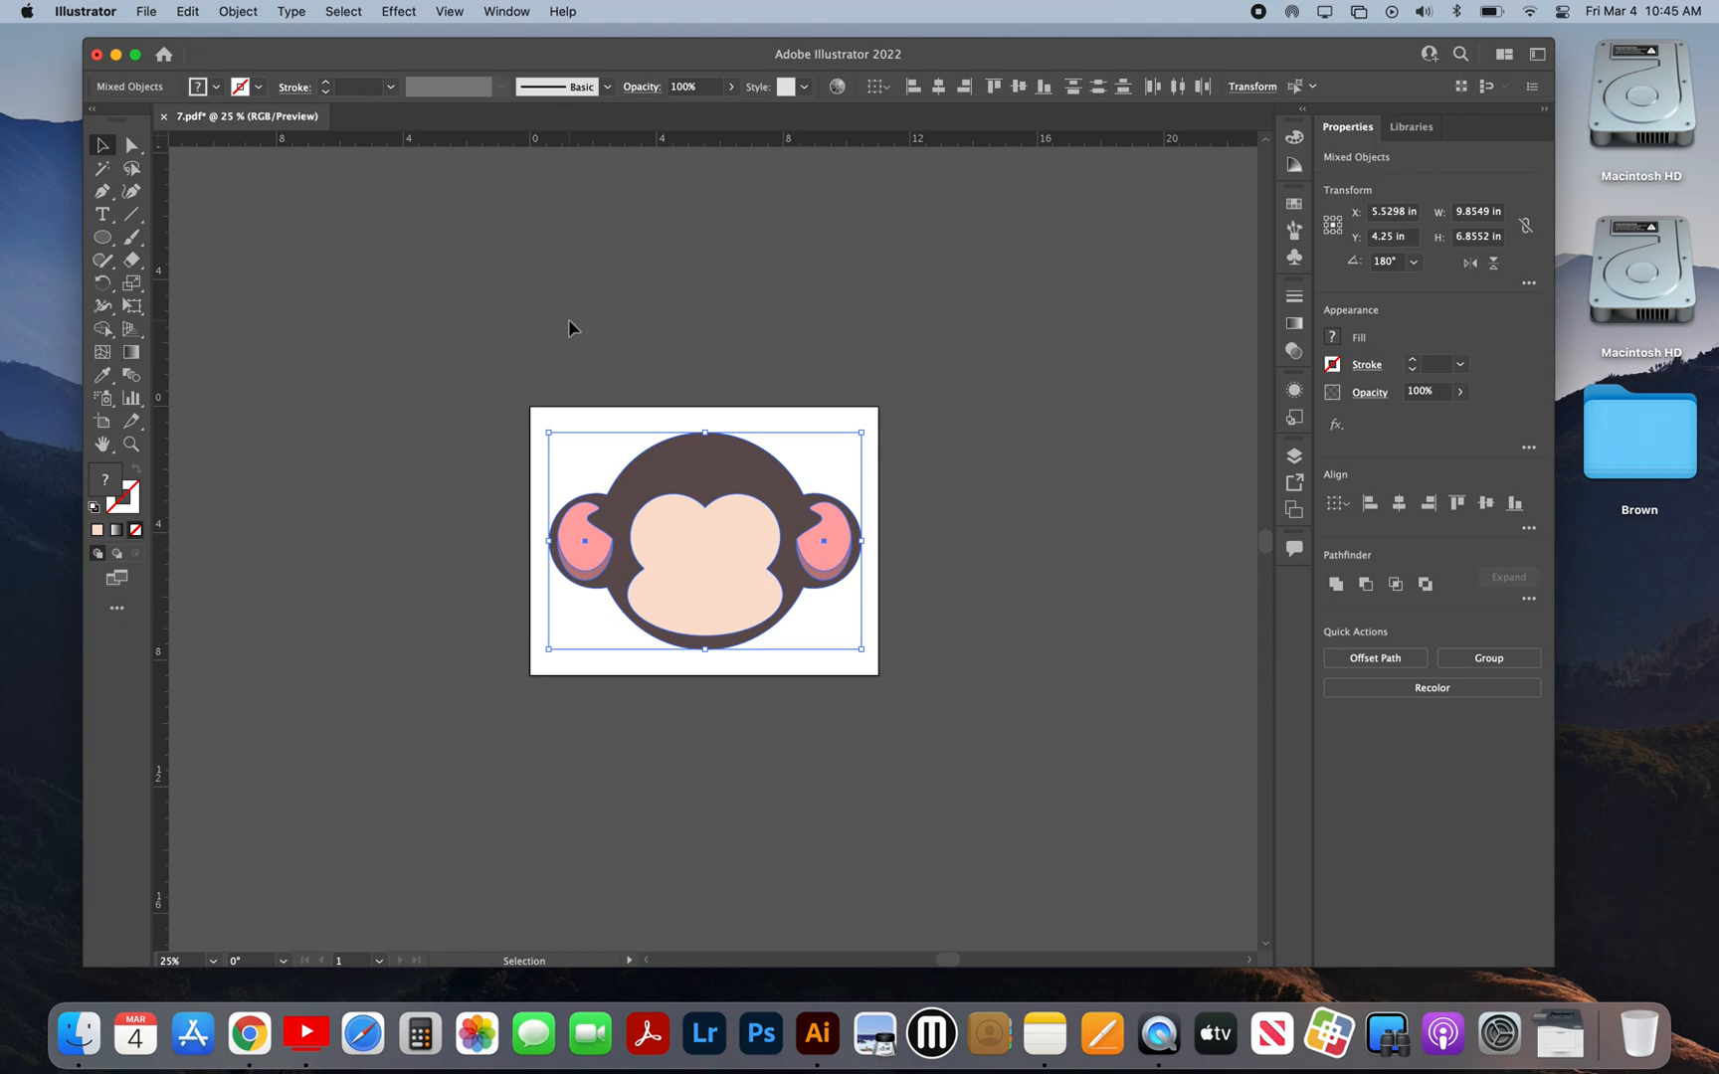
pyautogui.press('super+0')
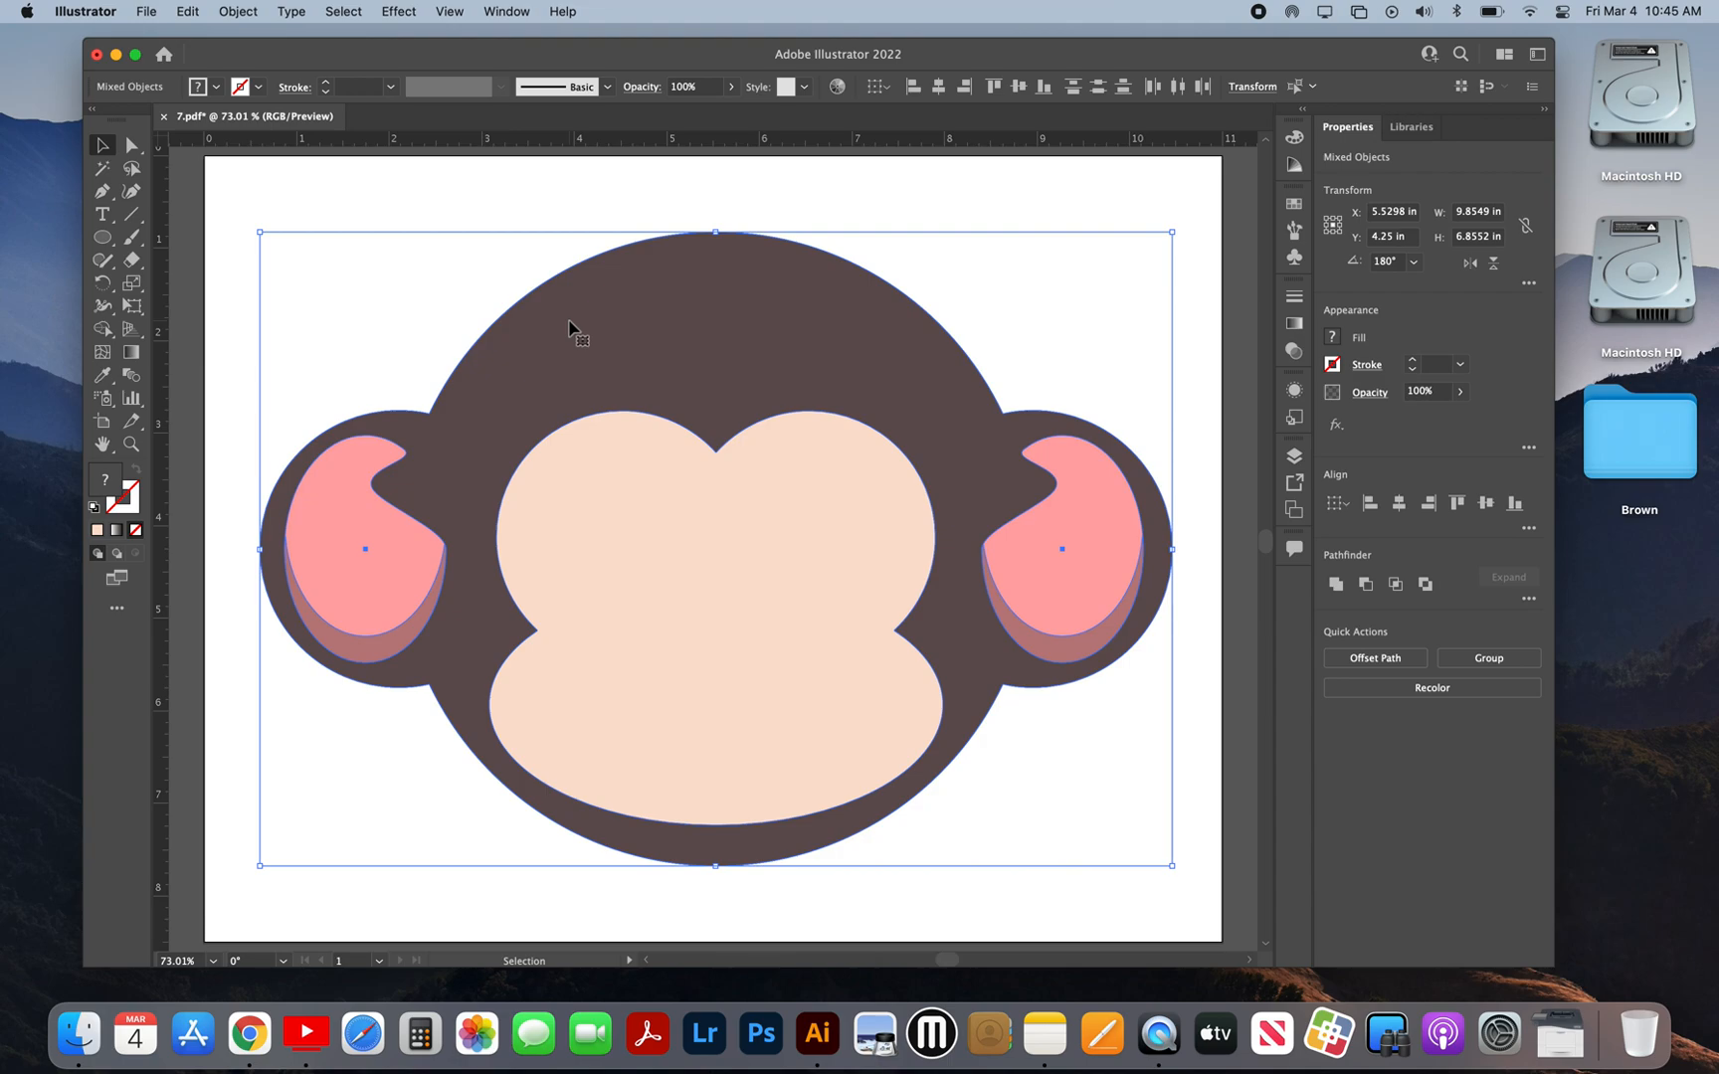
pyautogui.press('super+shift+a')
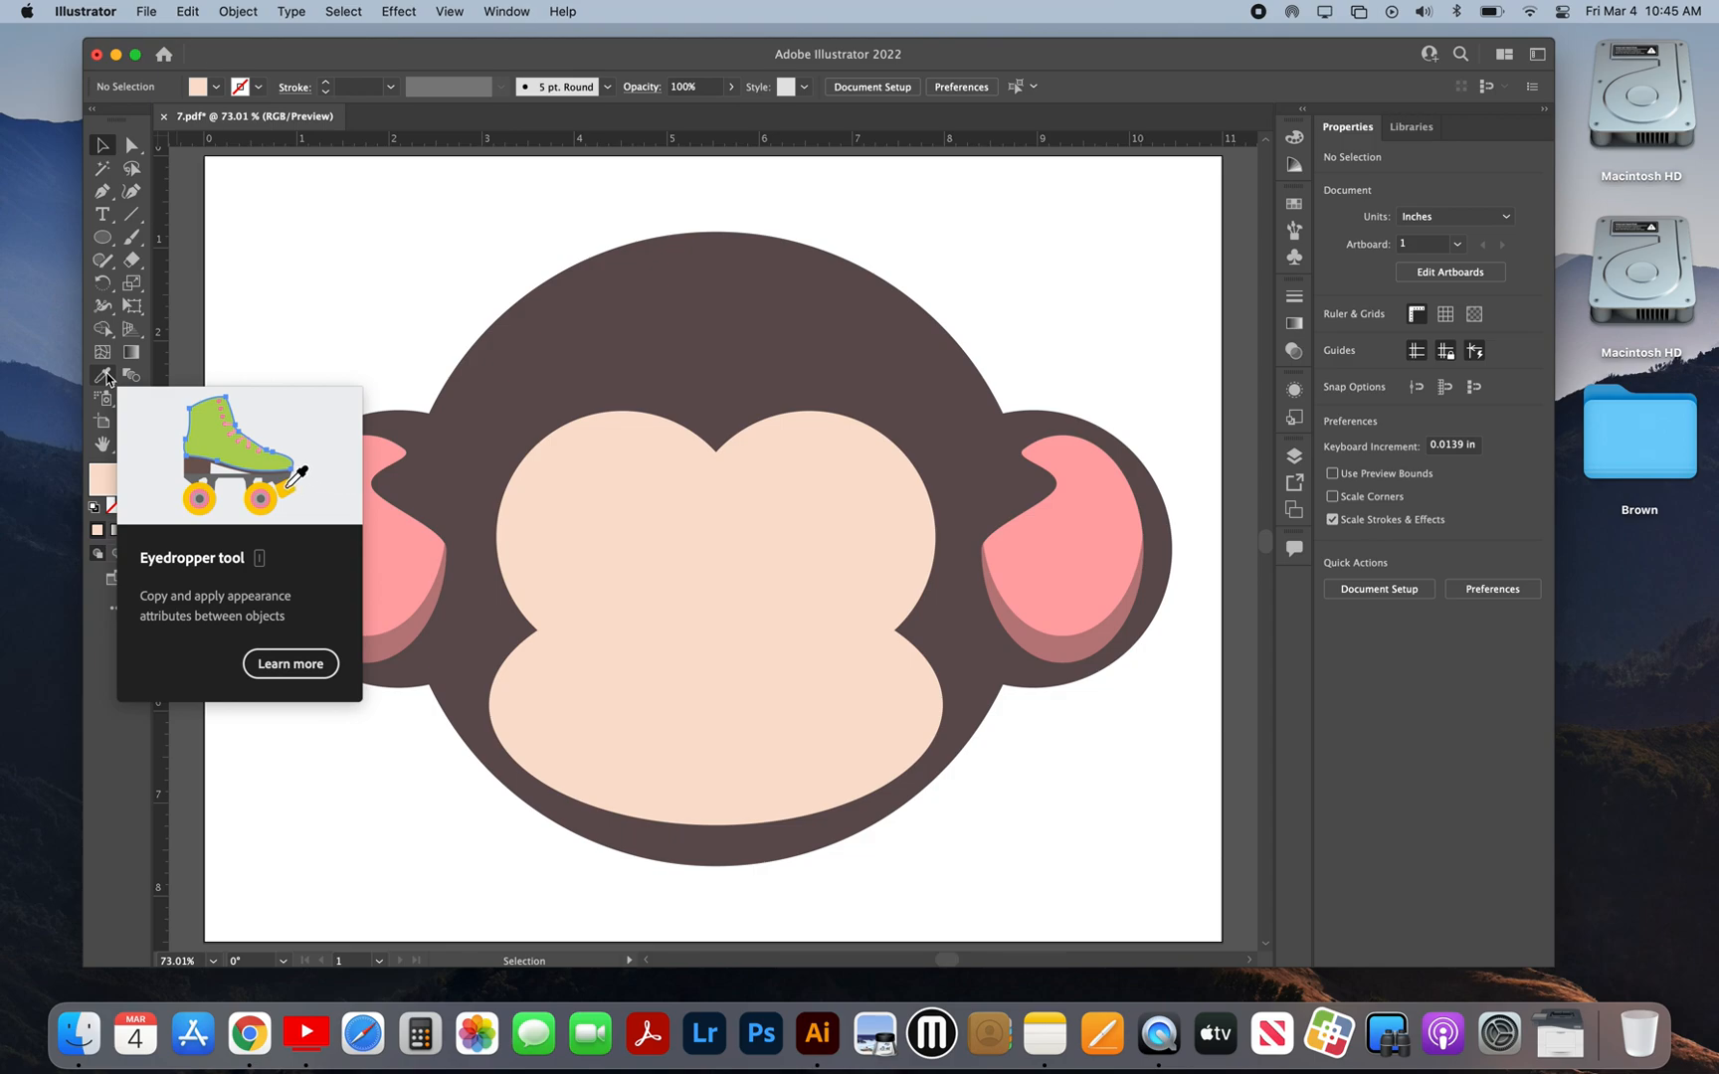
# Step: Sample the head's dark brown with the Eyedropper and draw an ellipse about 3.06 by 1.44 in on the muzzle for the mouth
pyautogui.click(105, 376)
pyautogui.click(490, 427)
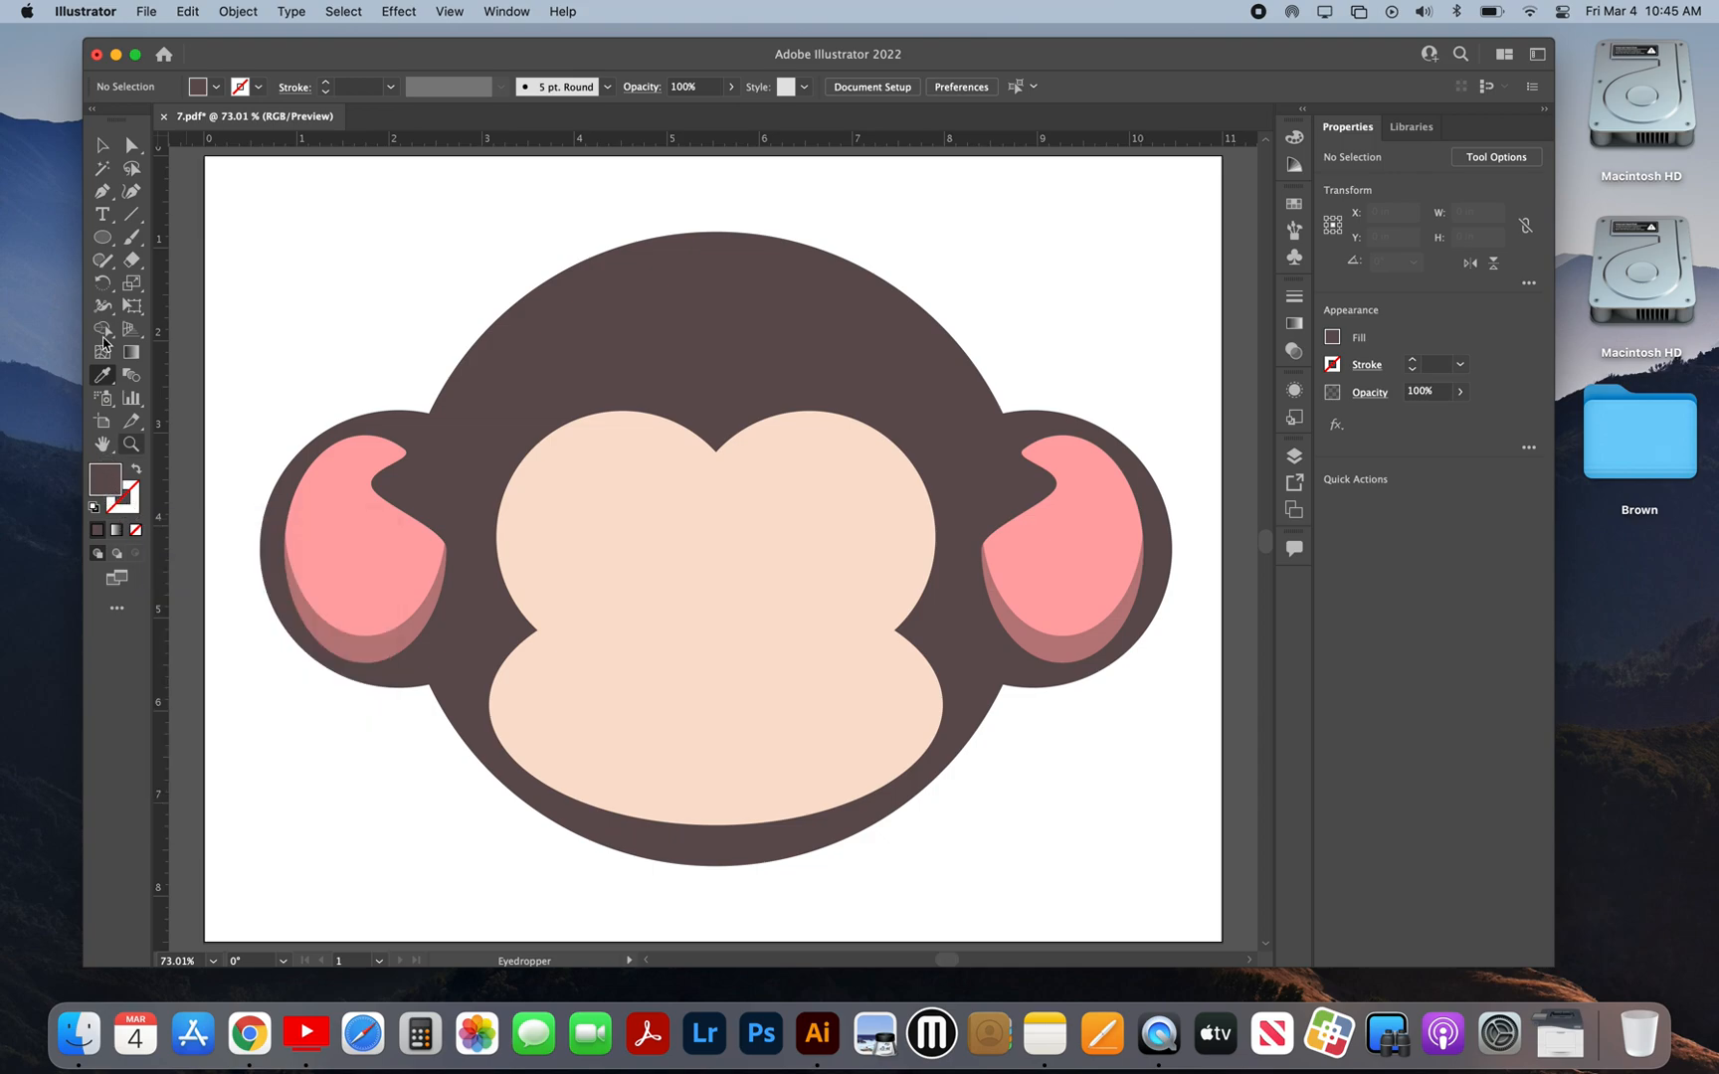
pyautogui.click(106, 239)
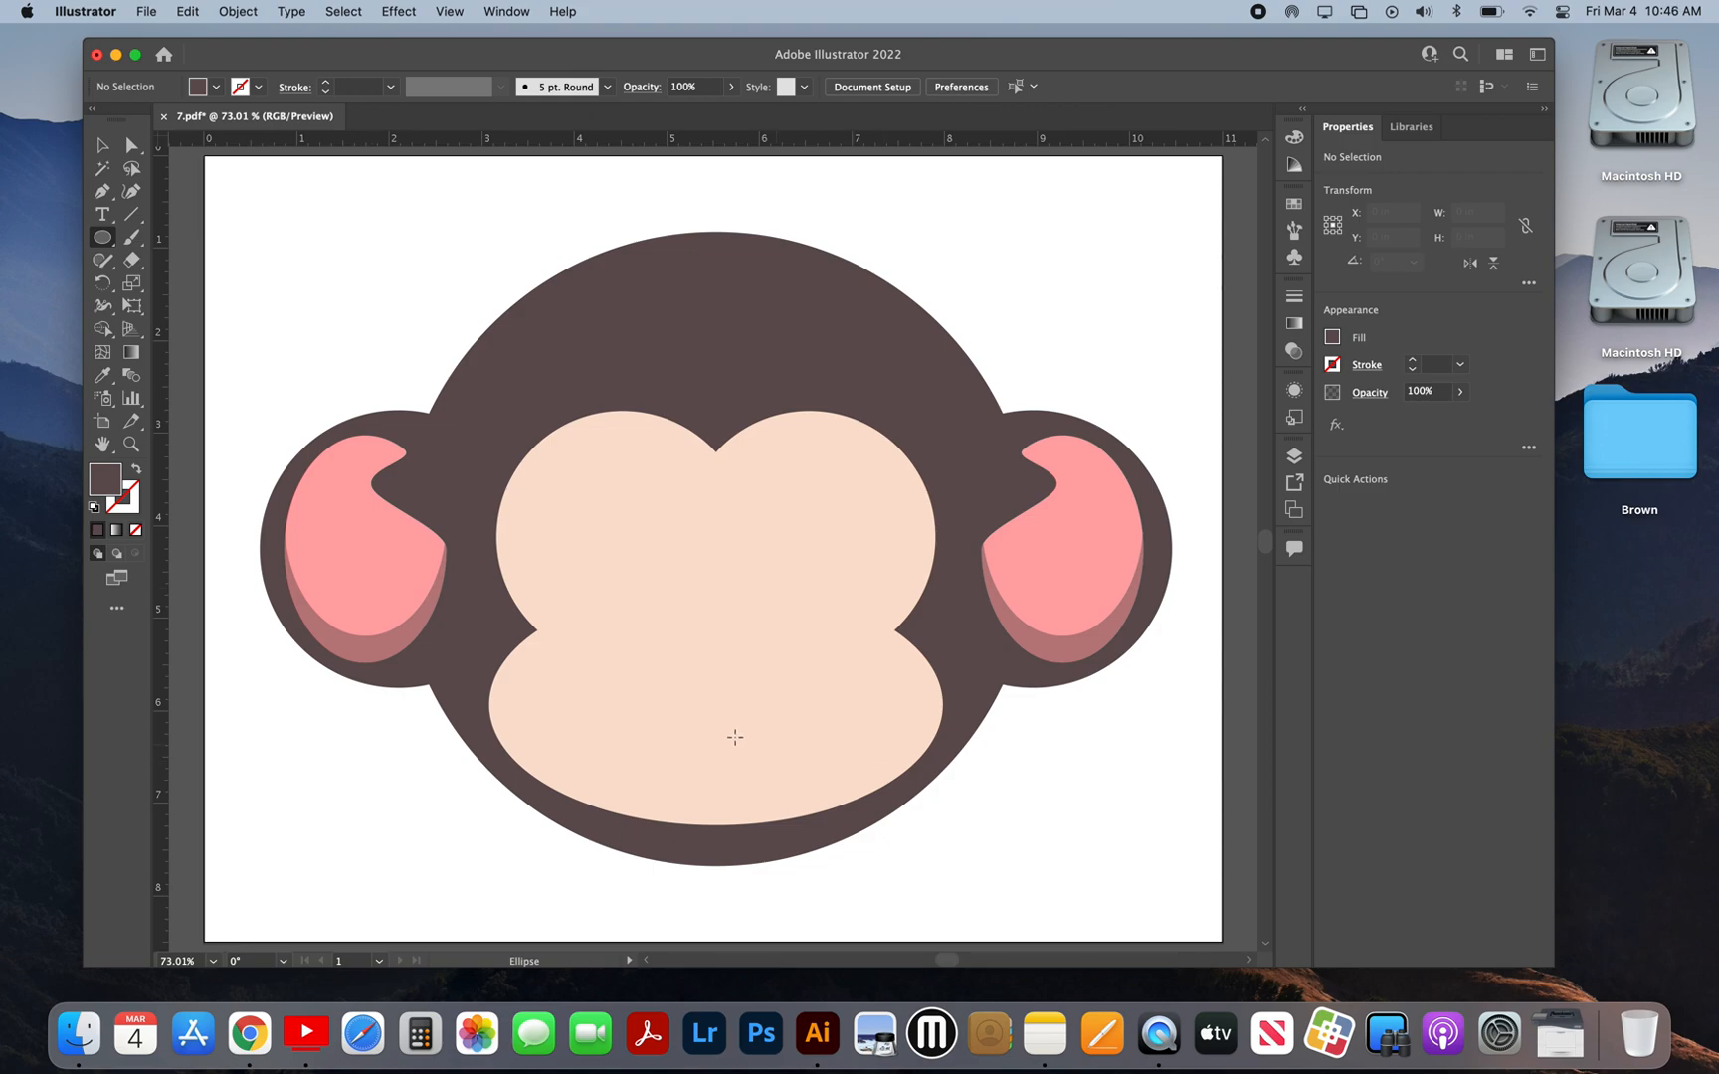
pyautogui.moveTo(591, 662); pyautogui.dragTo(874, 795)
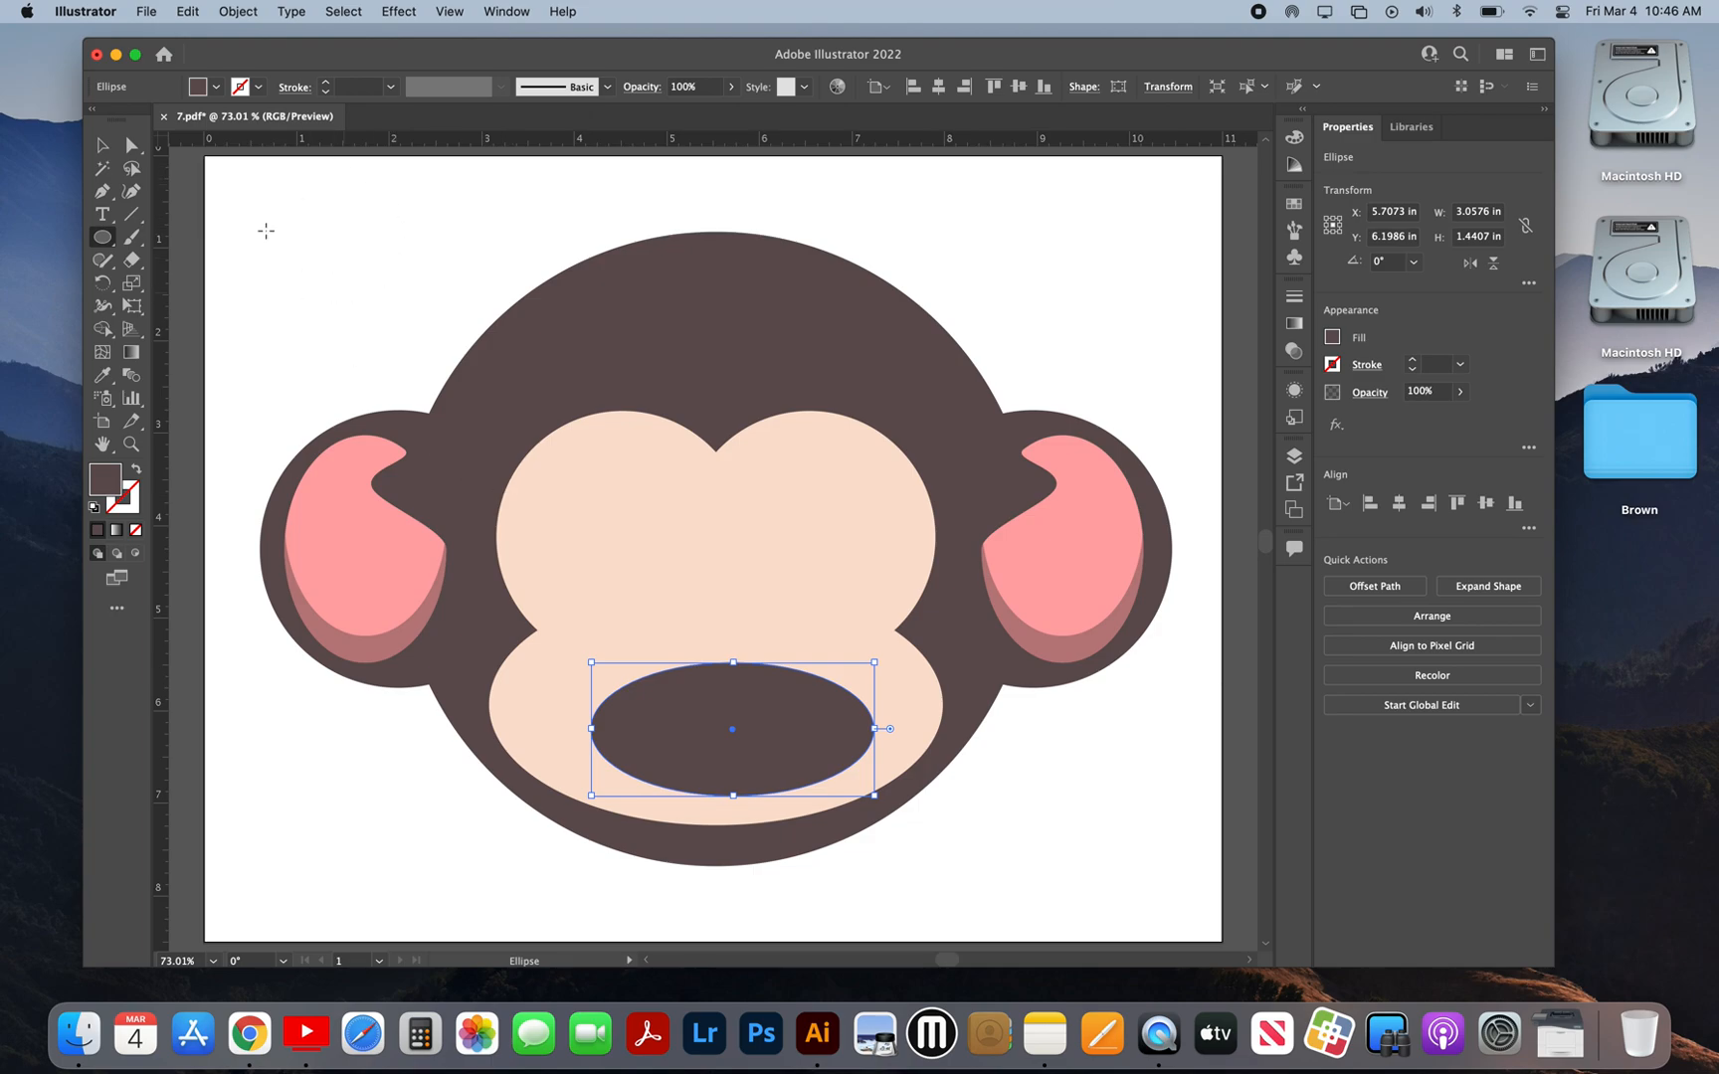
pyautogui.click(449, 11)
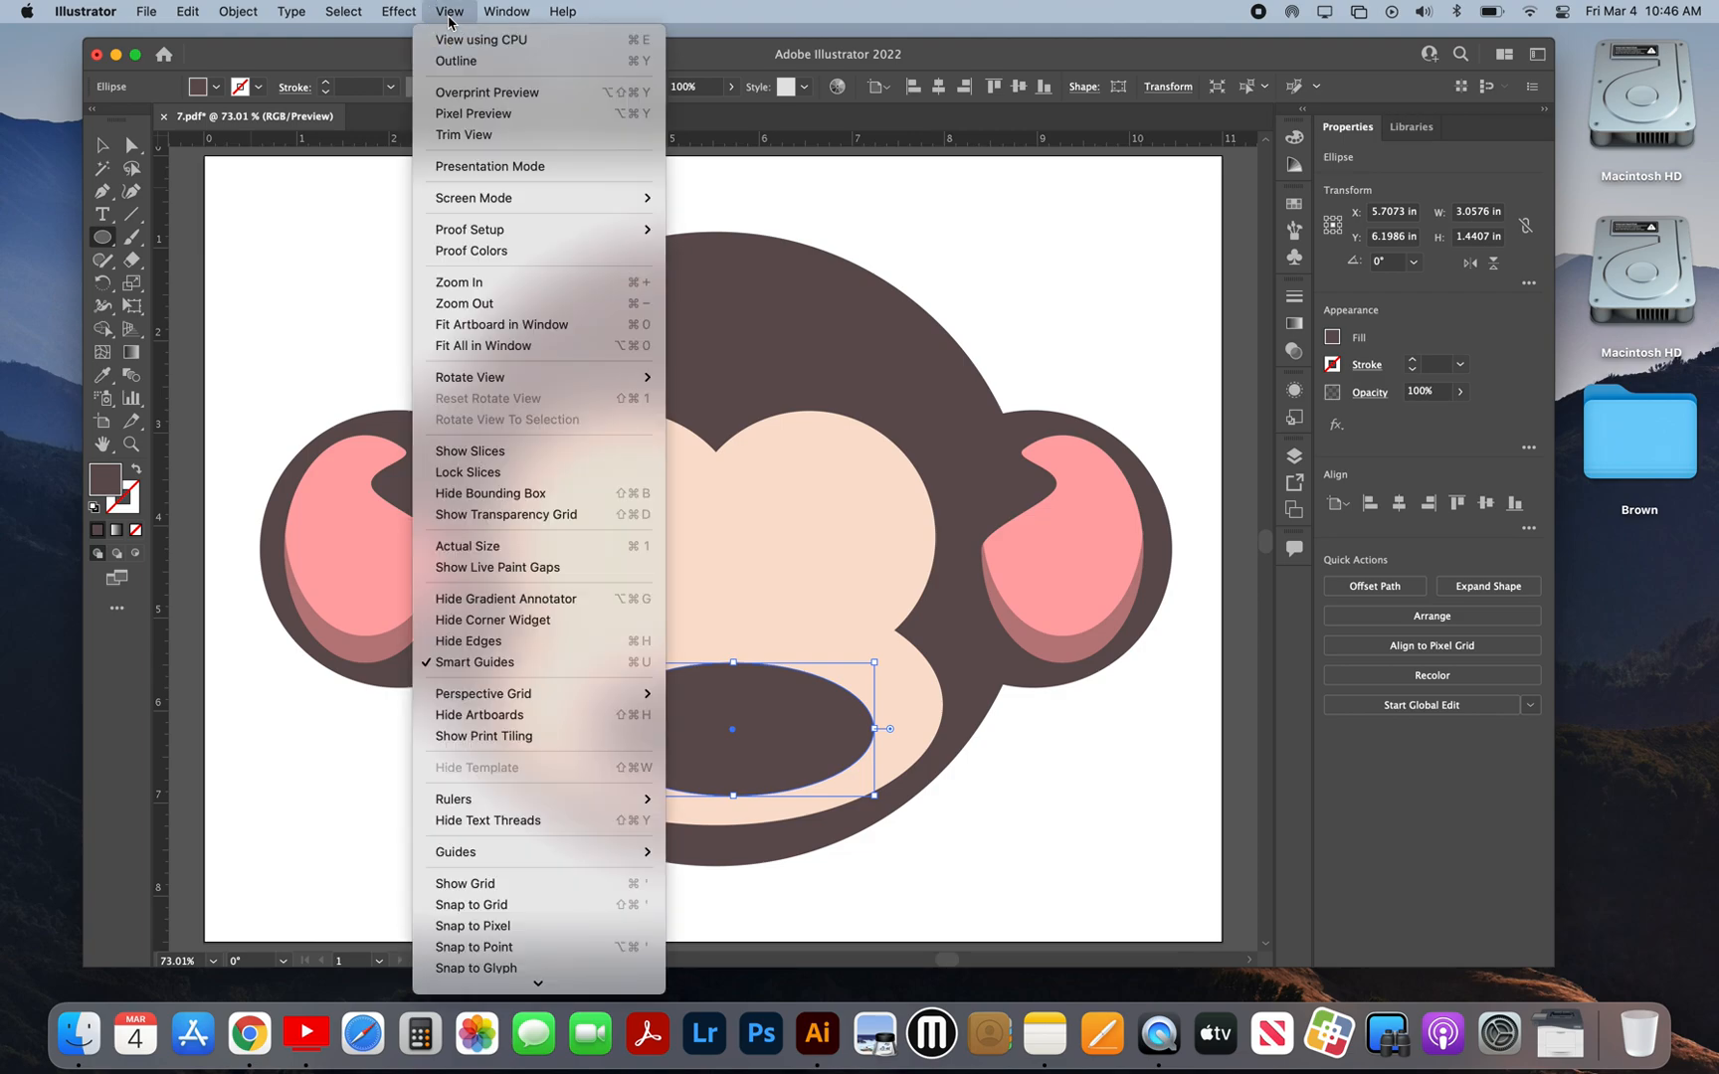
pyautogui.moveTo(403, 10)
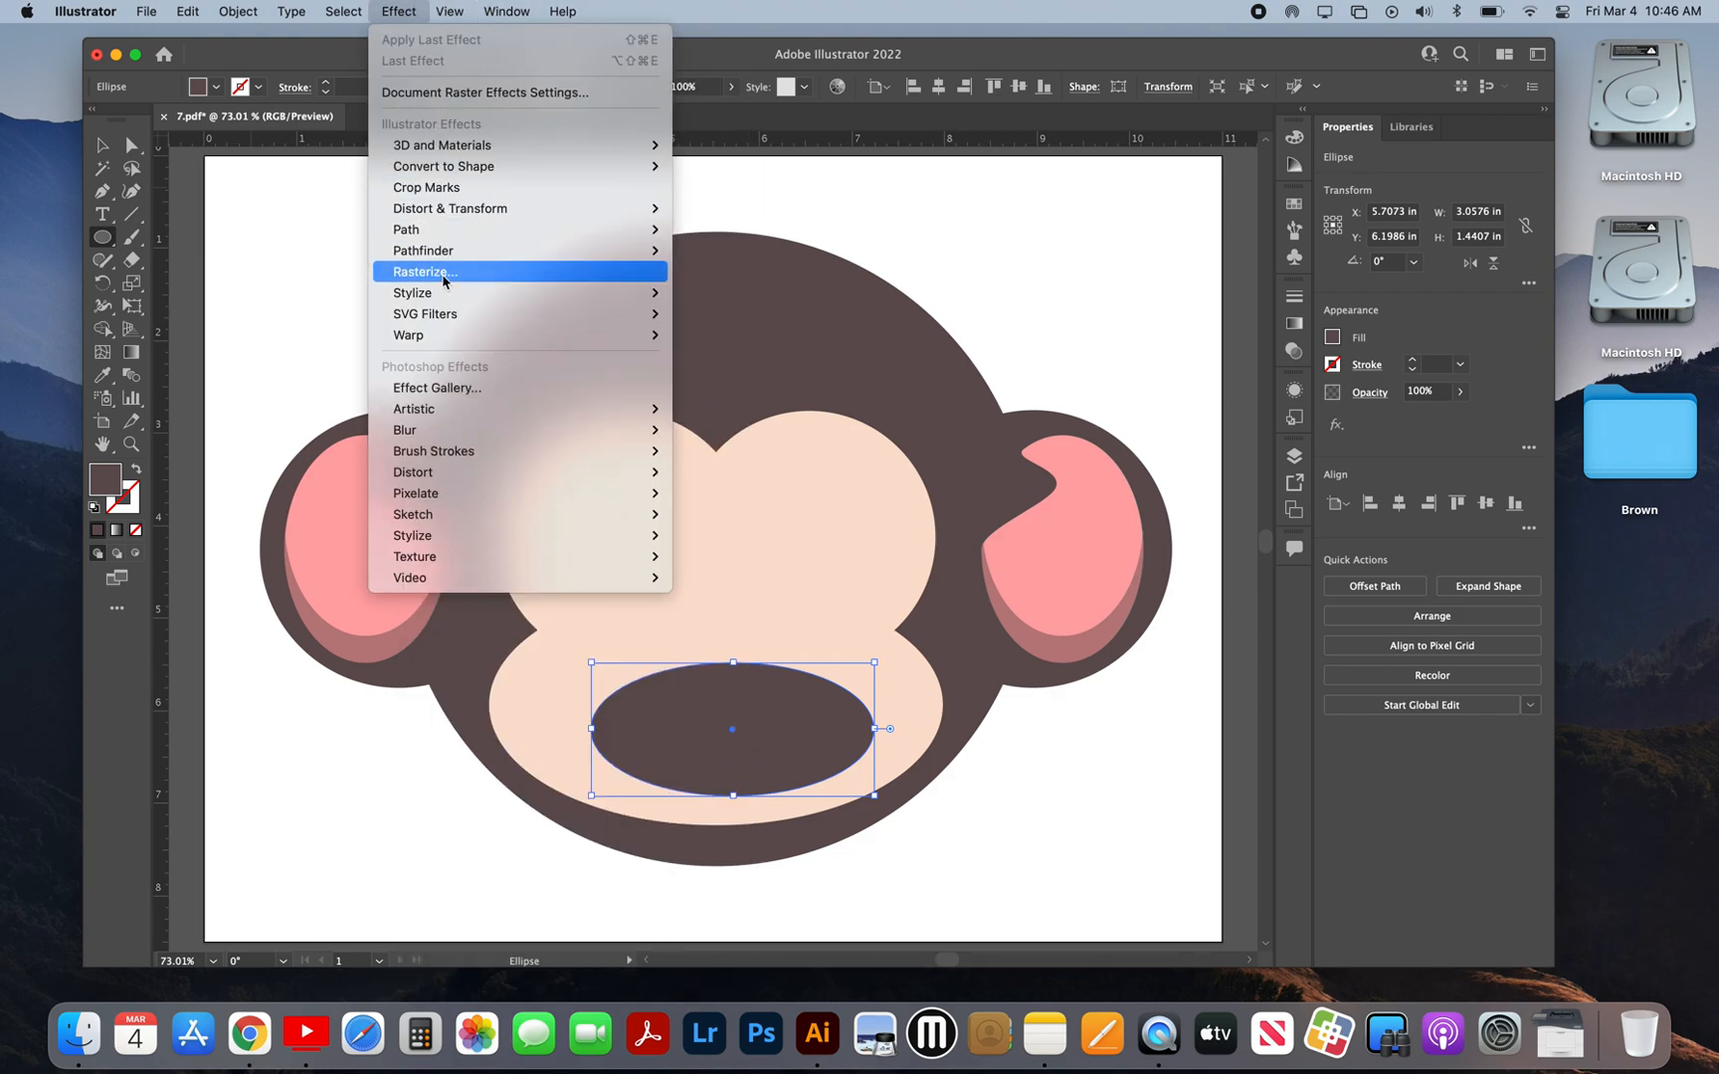
pyautogui.moveTo(433, 338)
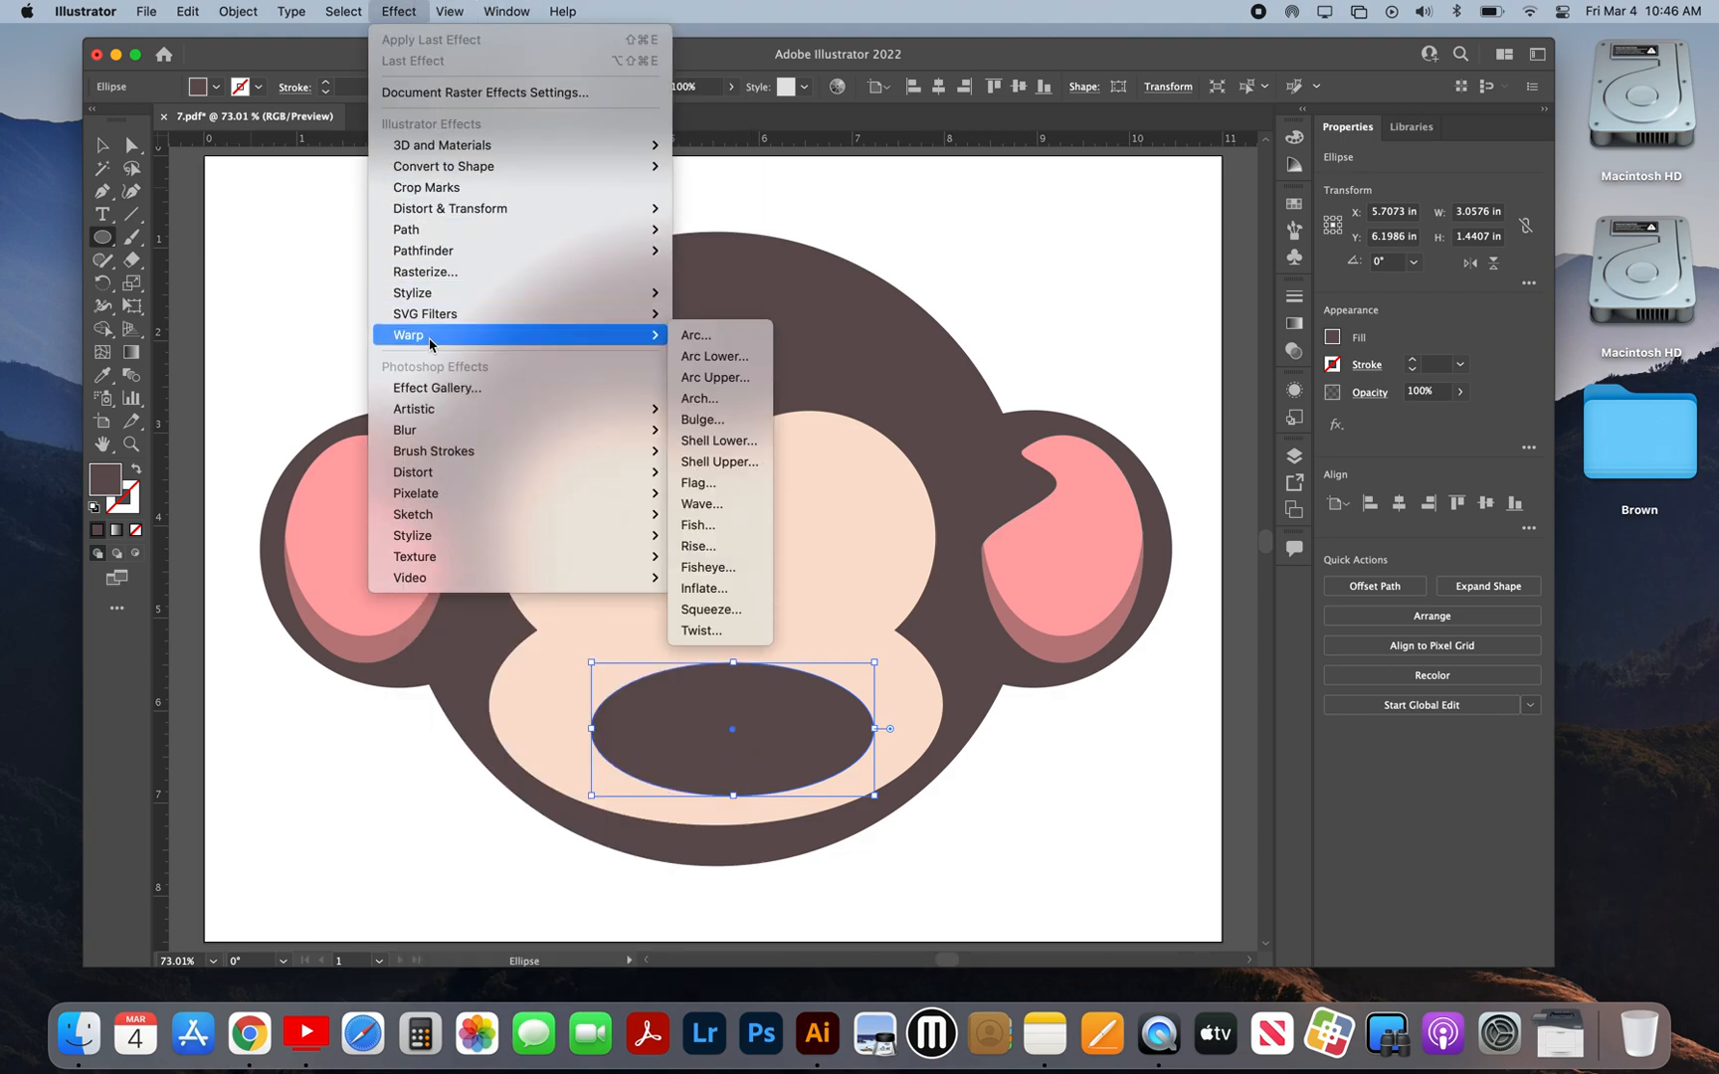
pyautogui.click(694, 337)
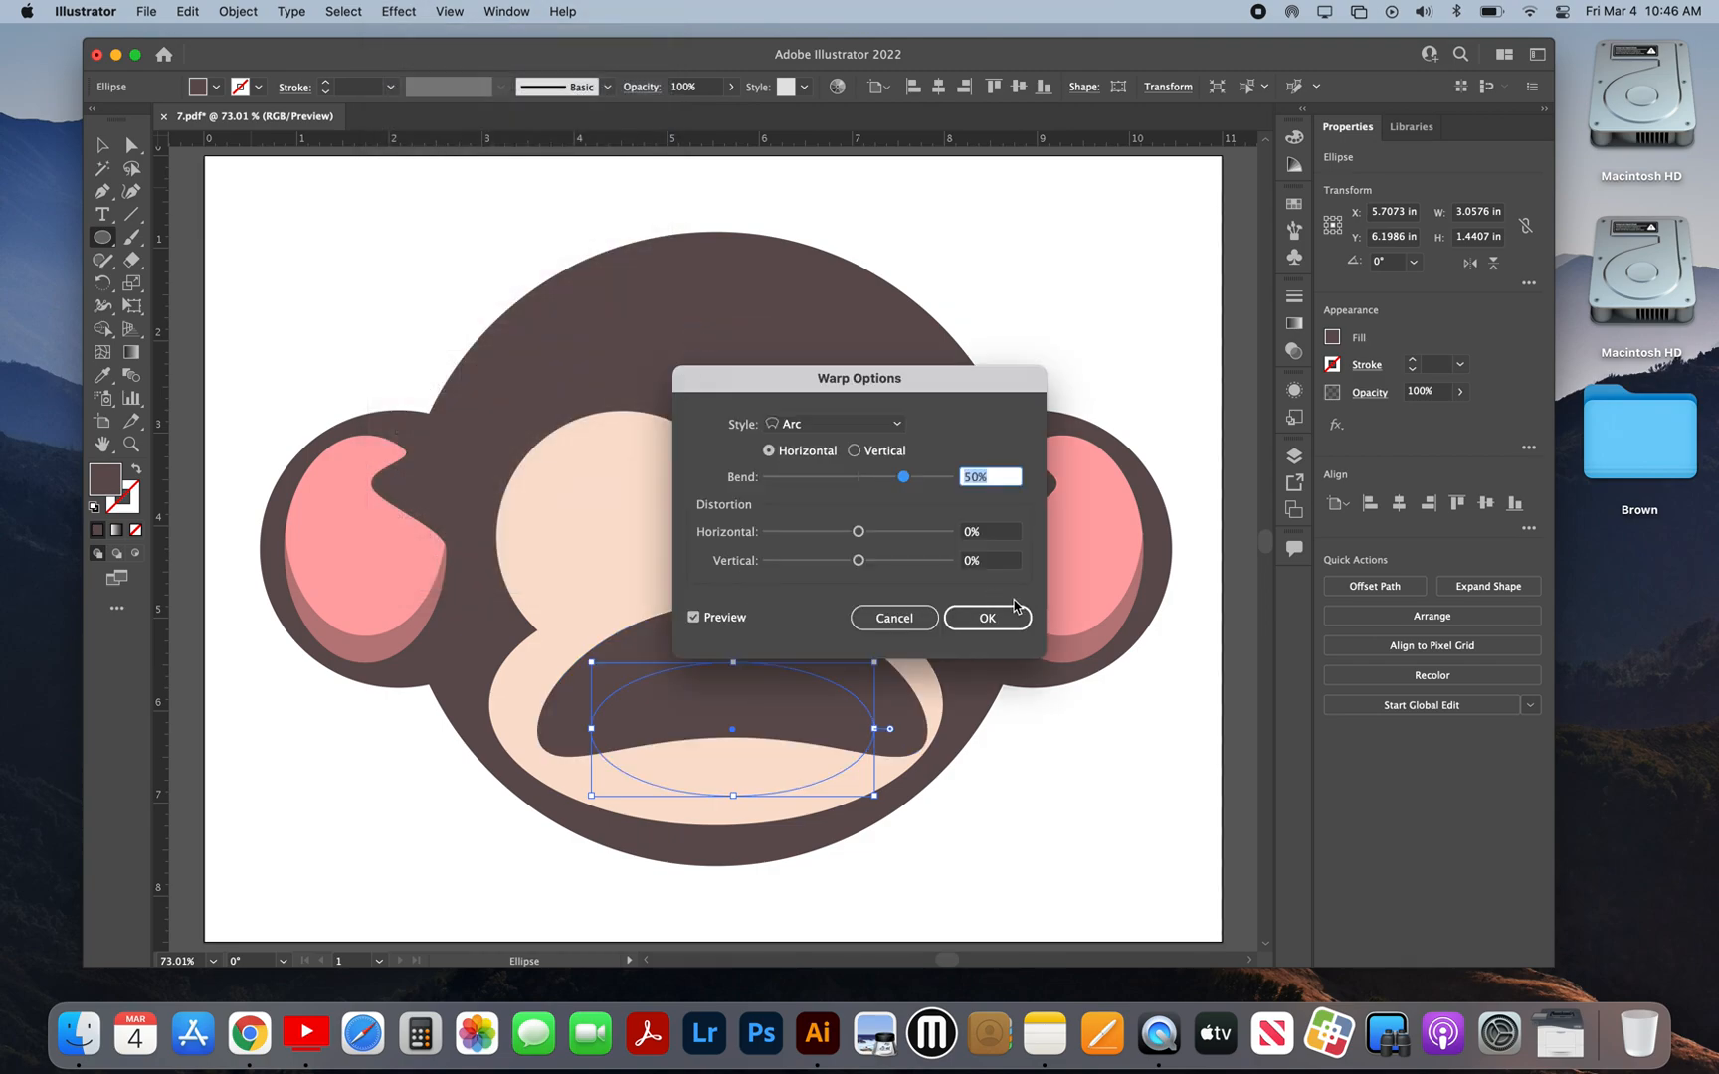
pyautogui.click(932, 613)
# Step: Apply a horizontal Arc warp to the mouth ellipse with 33% bend, -31% horizontal distortion and 23% vertical distortion
pyautogui.click(399, 12)
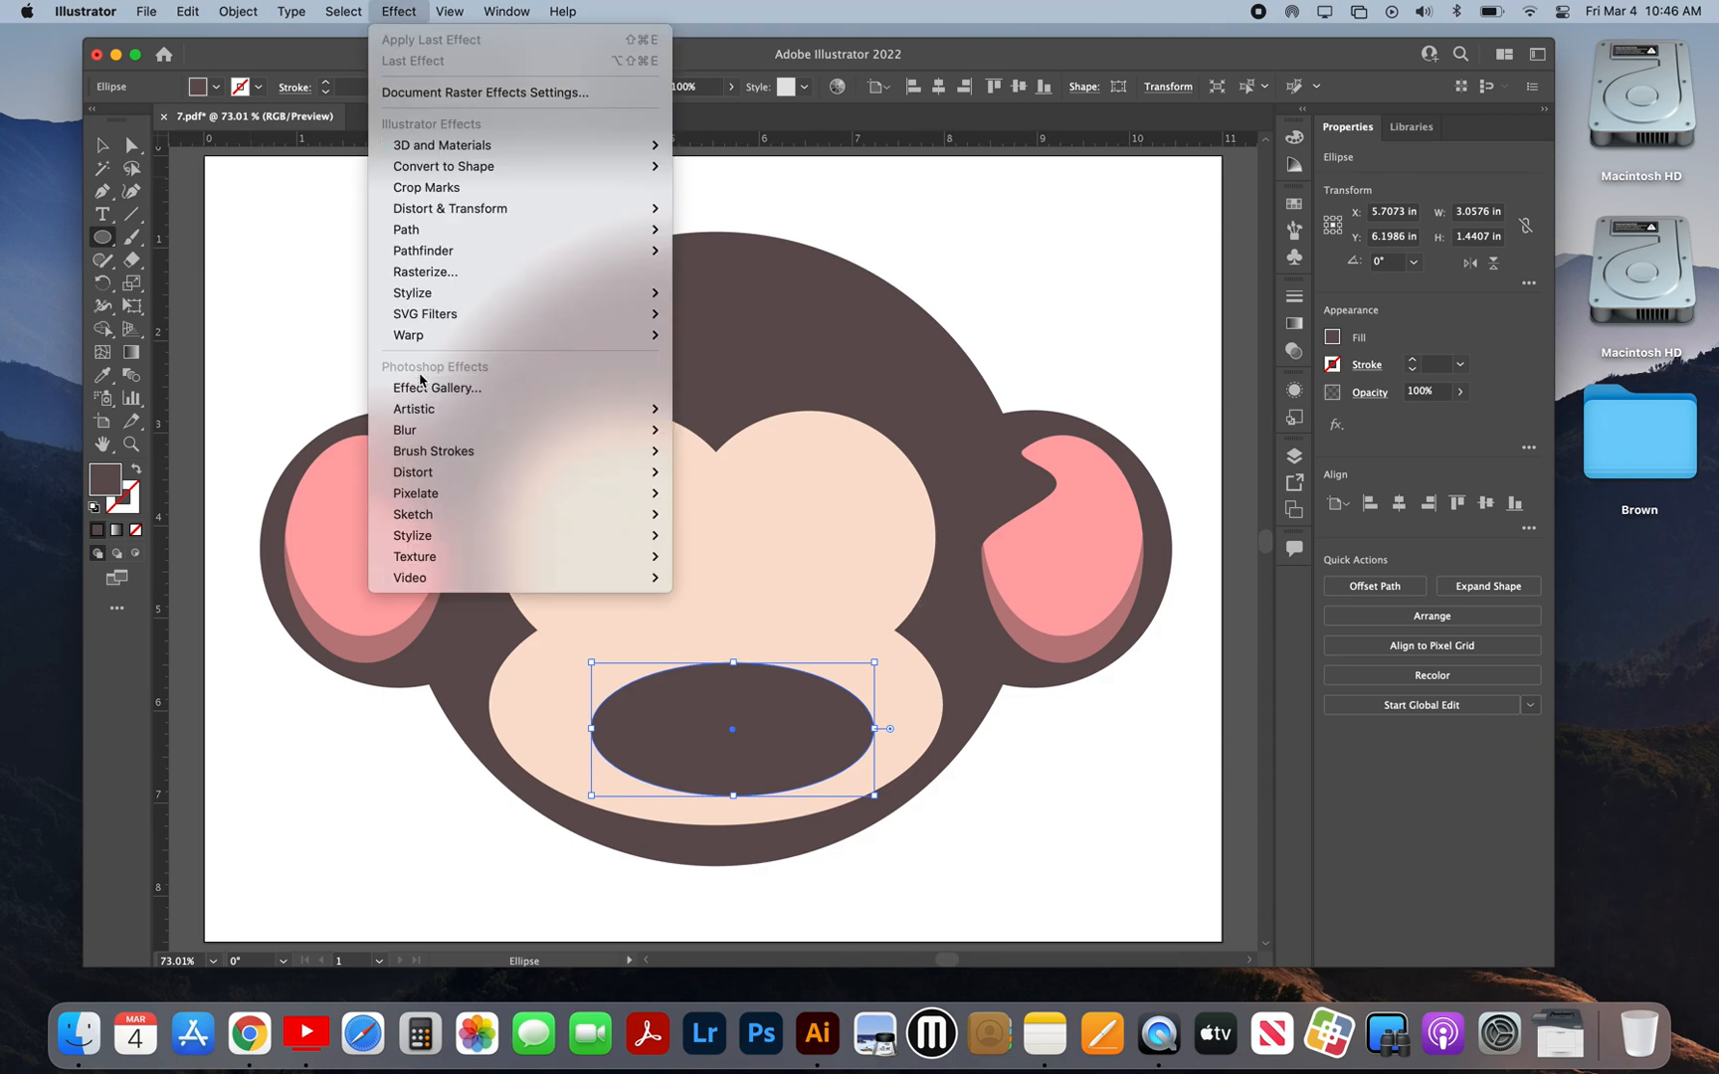
pyautogui.moveTo(439, 335)
pyautogui.click(697, 337)
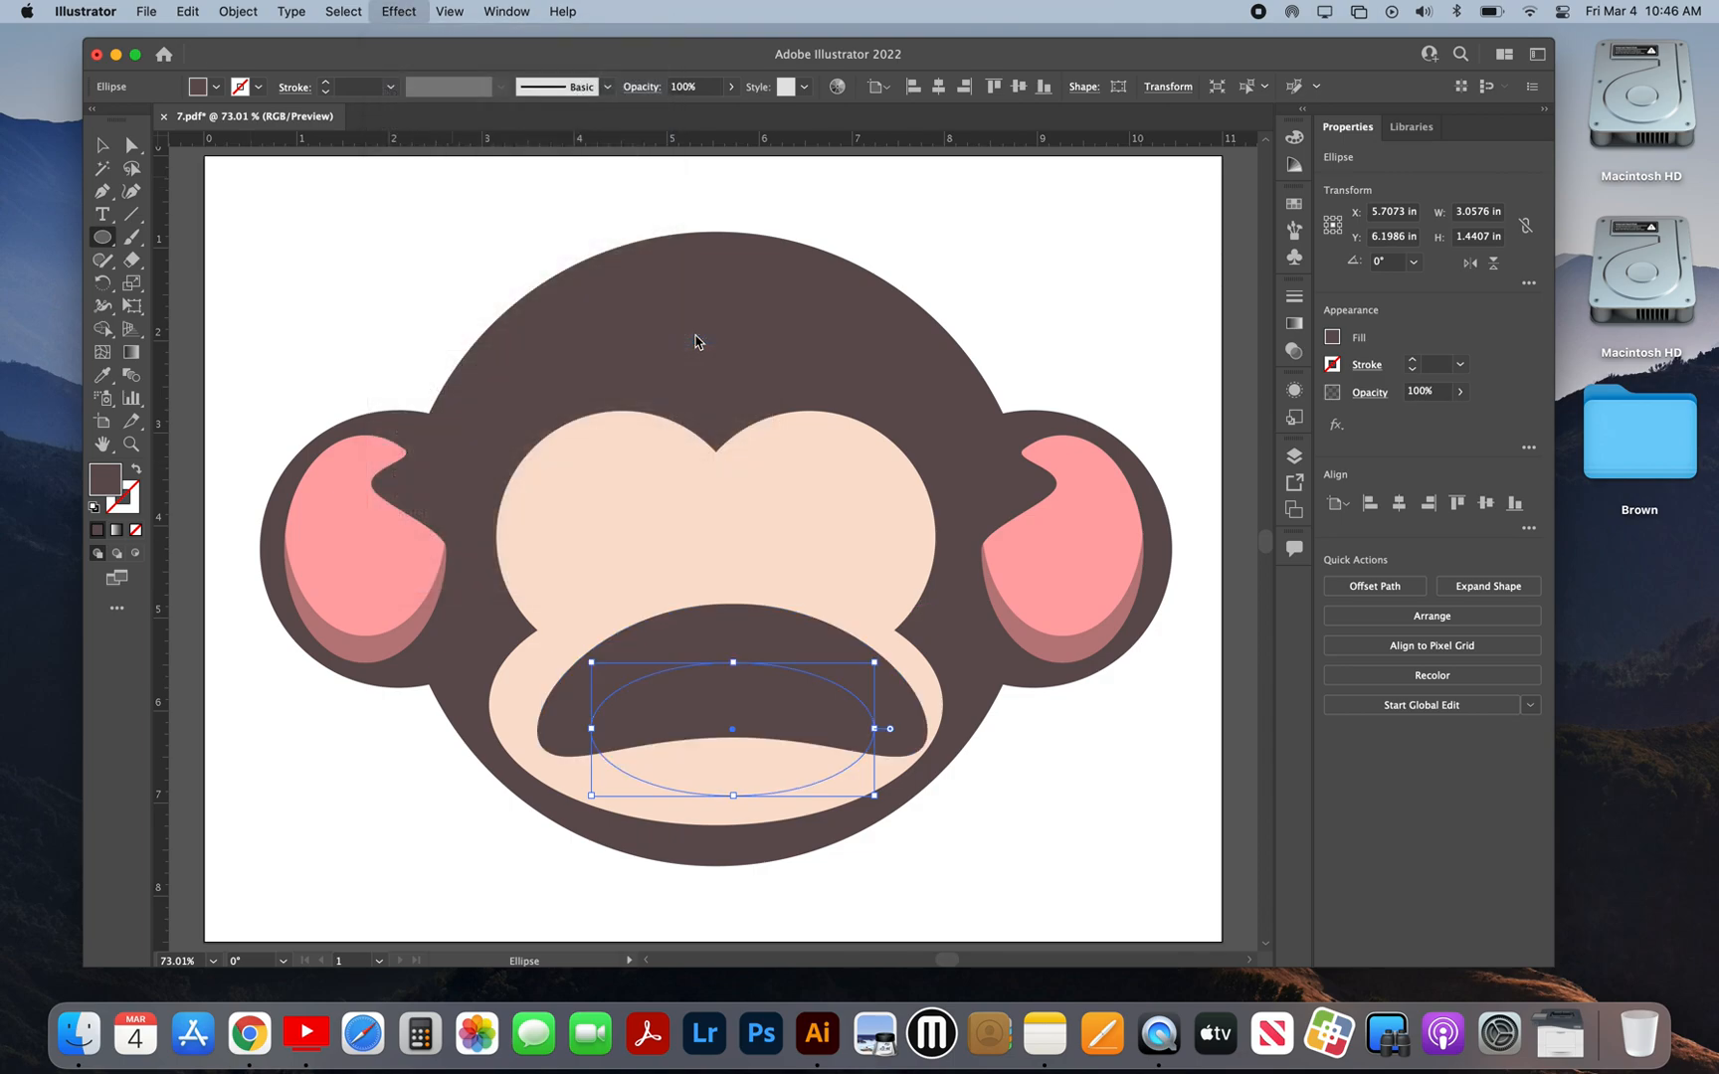
pyautogui.moveTo(903, 478)
pyautogui.mouseDown()
pyautogui.moveTo(827, 479)
pyautogui.moveTo(878, 482)
pyautogui.mouseUp()
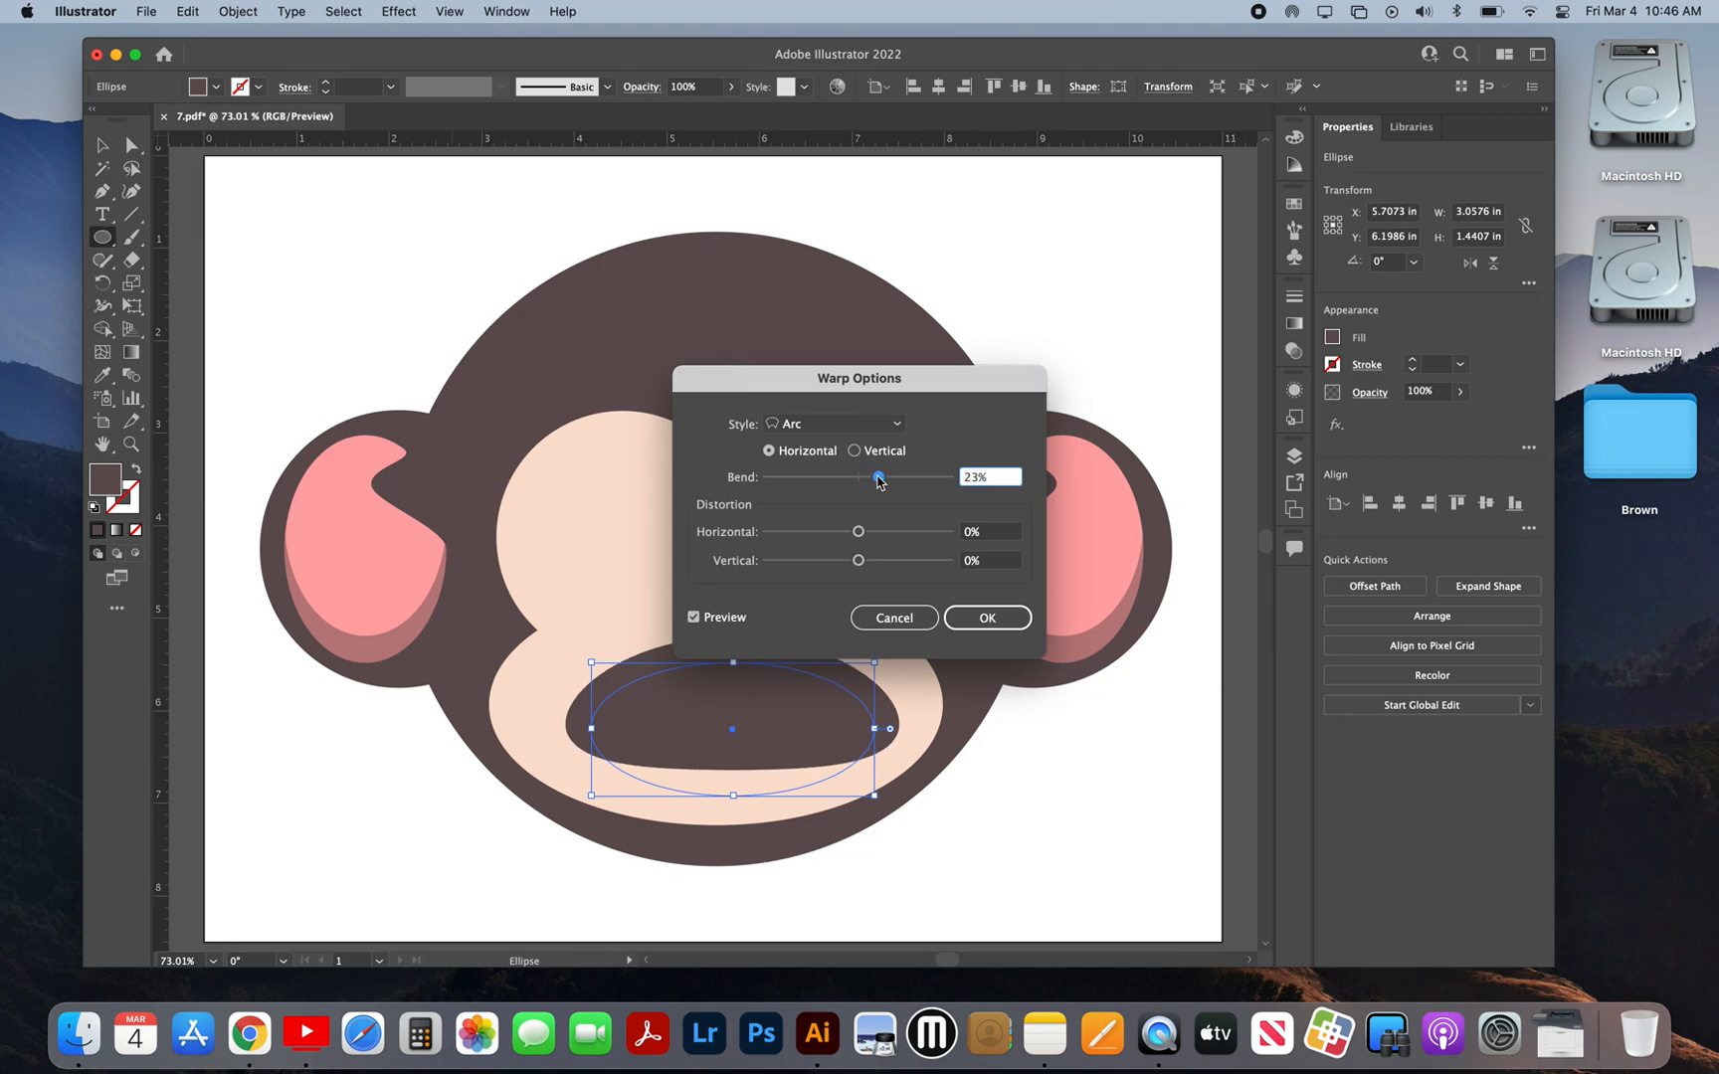
pyautogui.moveTo(879, 482); pyautogui.dragTo(872, 563)
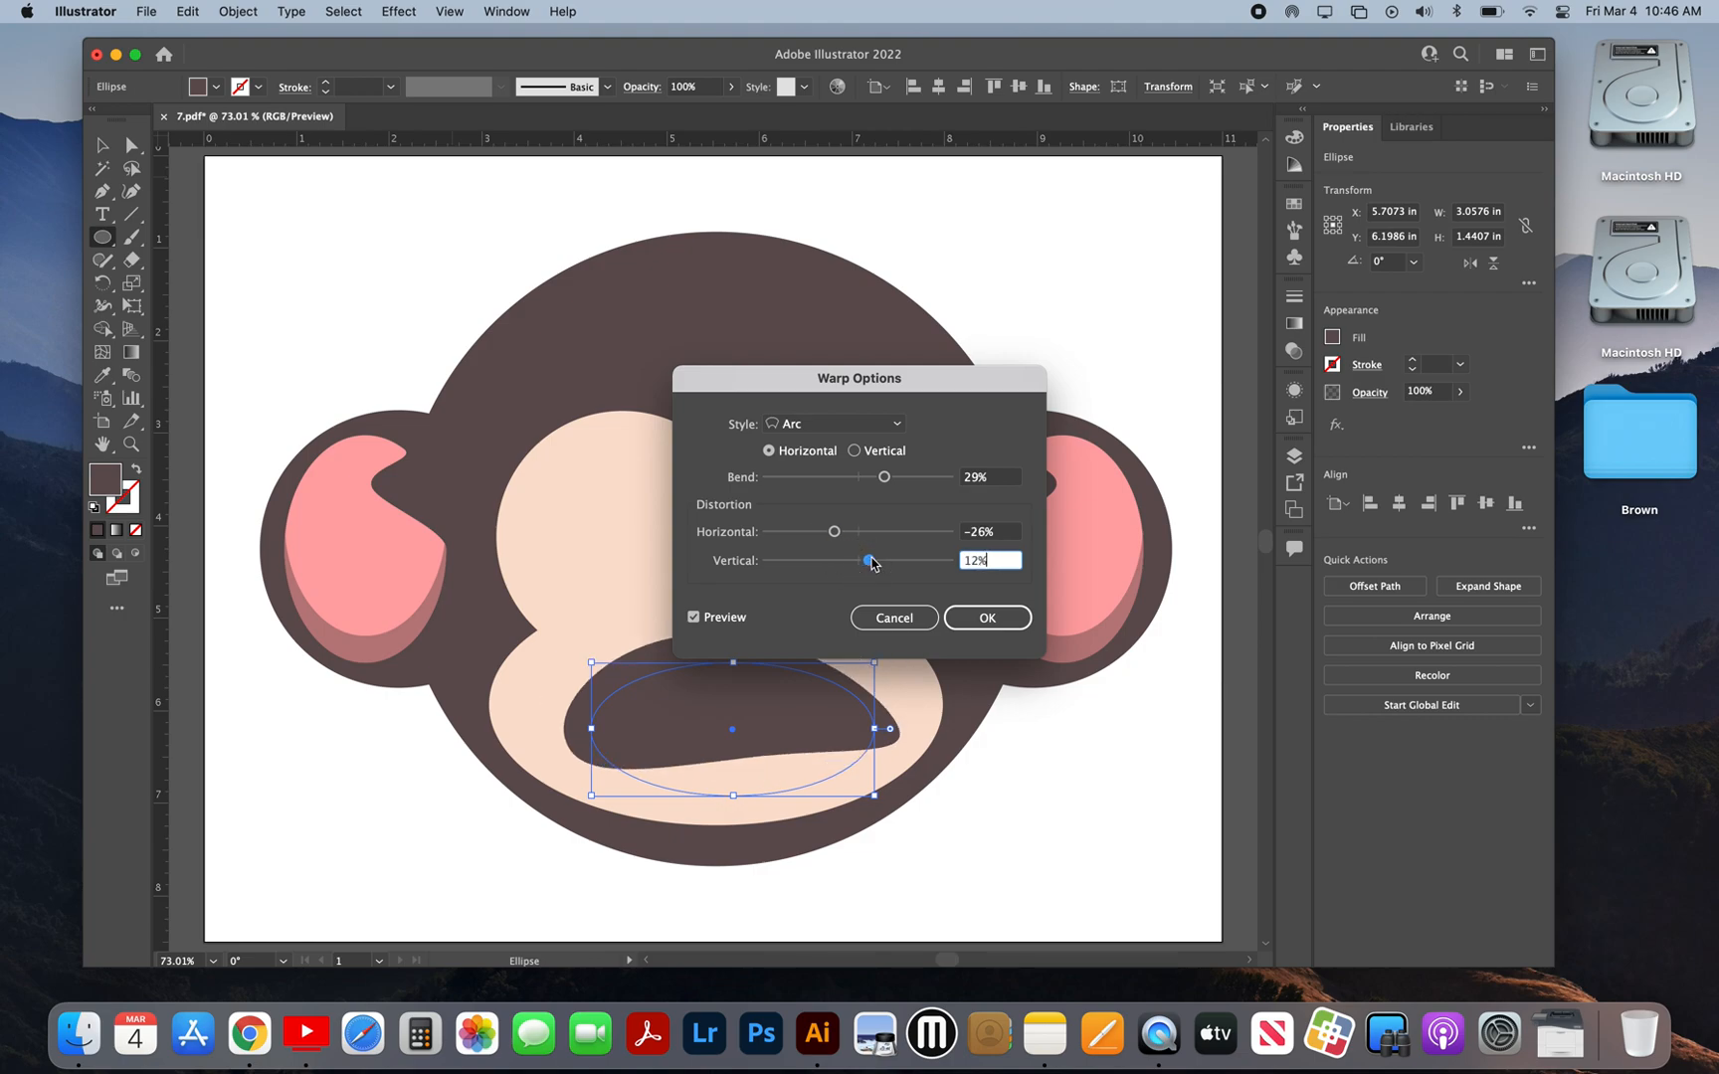
pyautogui.moveTo(835, 531)
pyautogui.mouseDown()
pyautogui.moveTo(878, 566)
pyautogui.moveTo(824, 532)
pyautogui.moveTo(852, 535)
pyautogui.moveTo(838, 538)
pyautogui.mouseUp()
pyautogui.moveTo(884, 478); pyautogui.dragTo(882, 483)
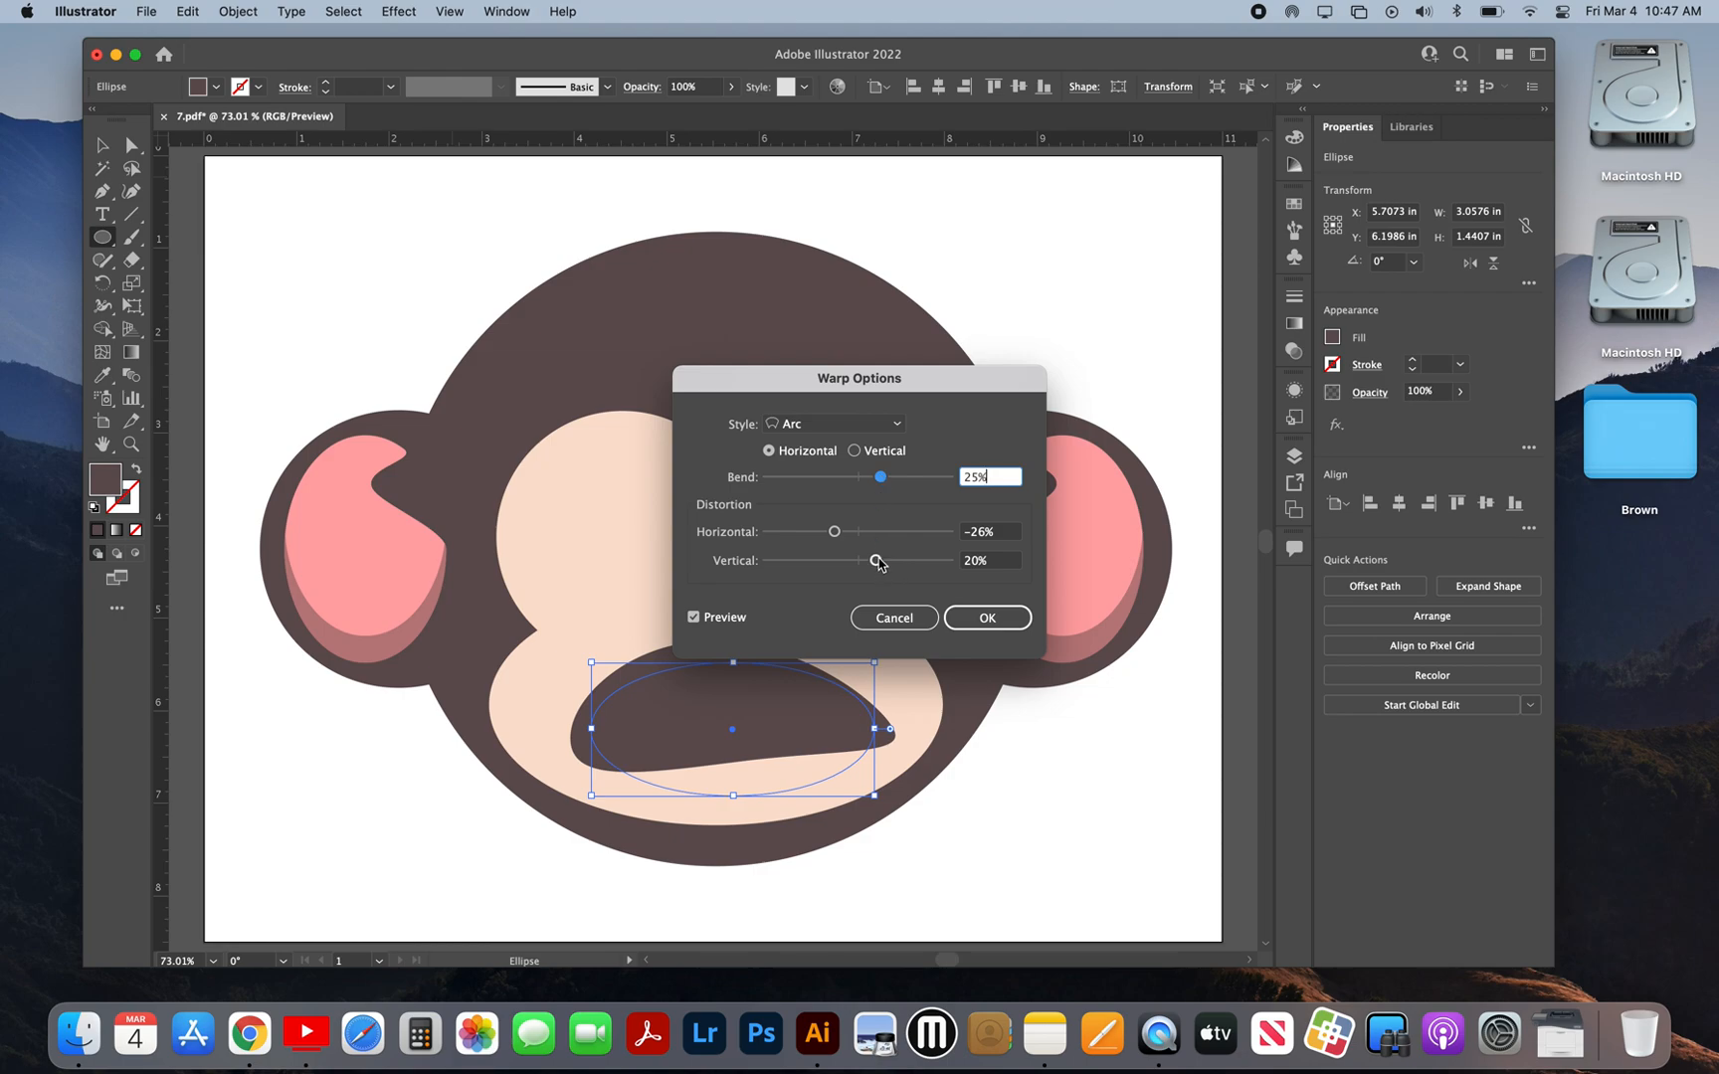
pyautogui.moveTo(876, 560); pyautogui.dragTo(881, 560)
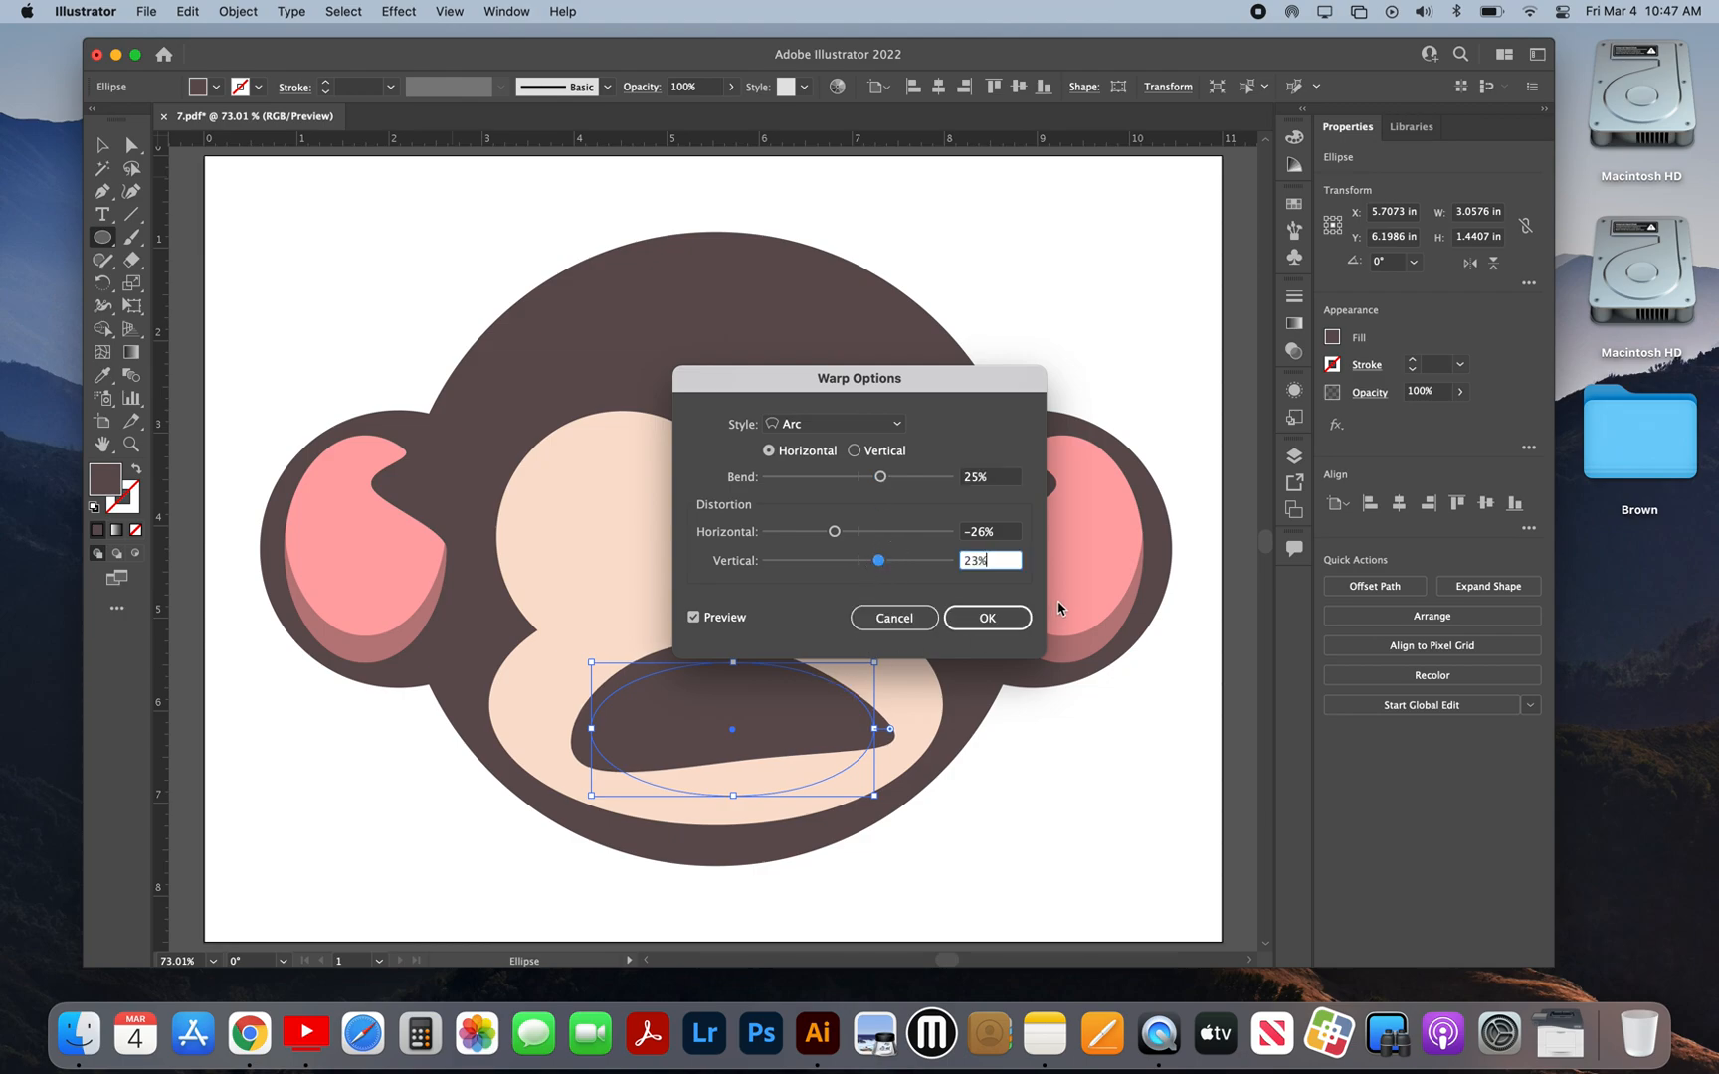
pyautogui.moveTo(879, 561)
pyautogui.mouseDown()
pyautogui.moveTo(812, 564)
pyautogui.moveTo(901, 534)
pyautogui.moveTo(828, 560)
pyautogui.moveTo(874, 531)
pyautogui.moveTo(829, 532)
pyautogui.moveTo(878, 561)
pyautogui.mouseUp()
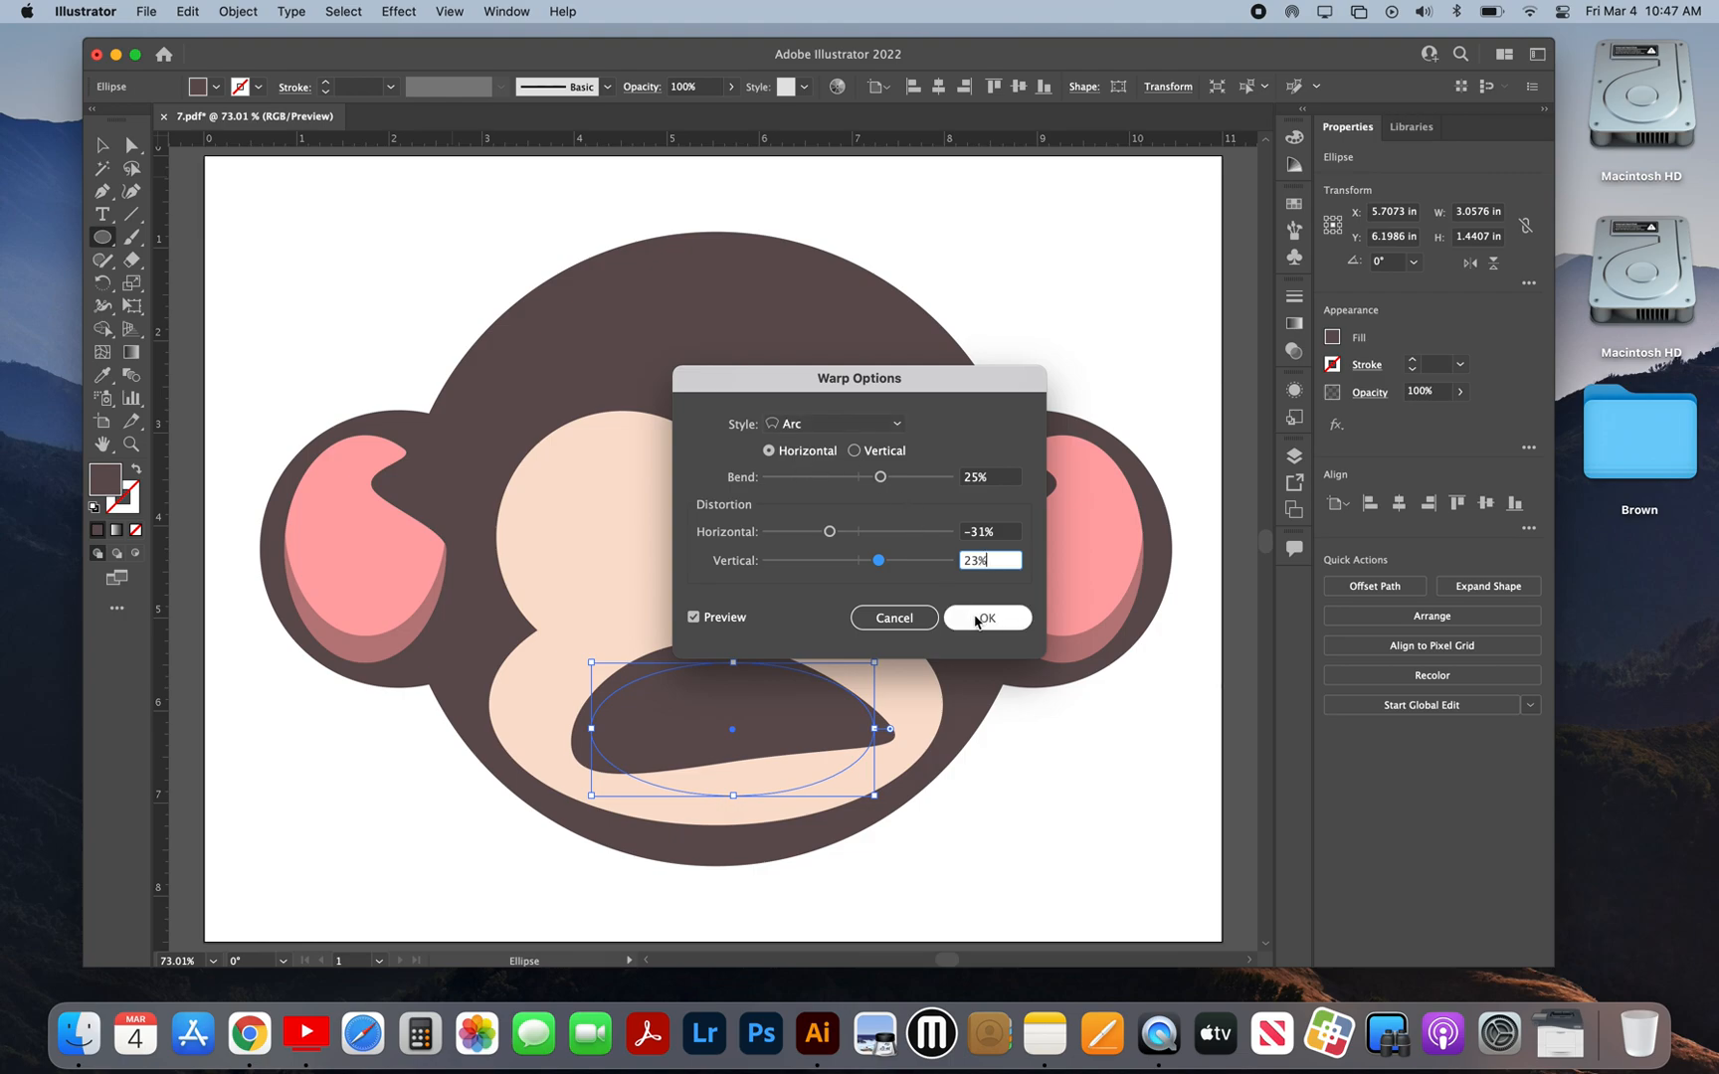
pyautogui.moveTo(885, 477); pyautogui.dragTo(893, 478)
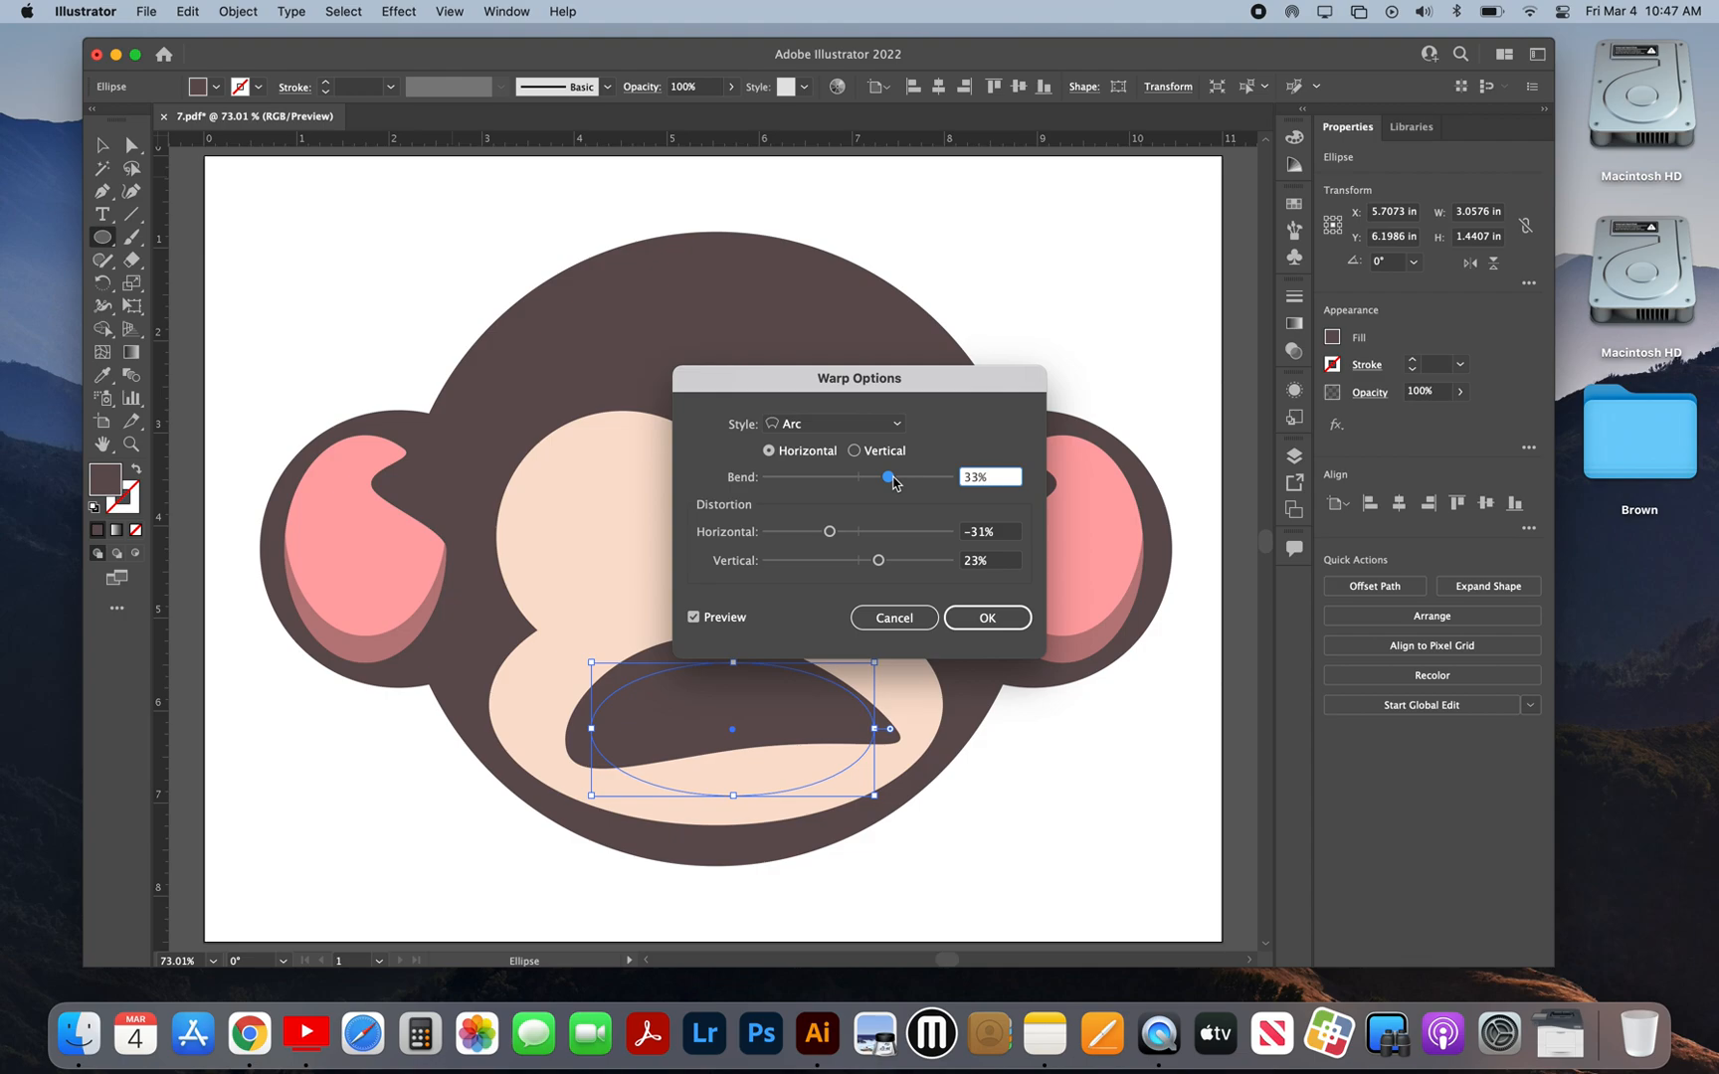
pyautogui.click(1005, 617)
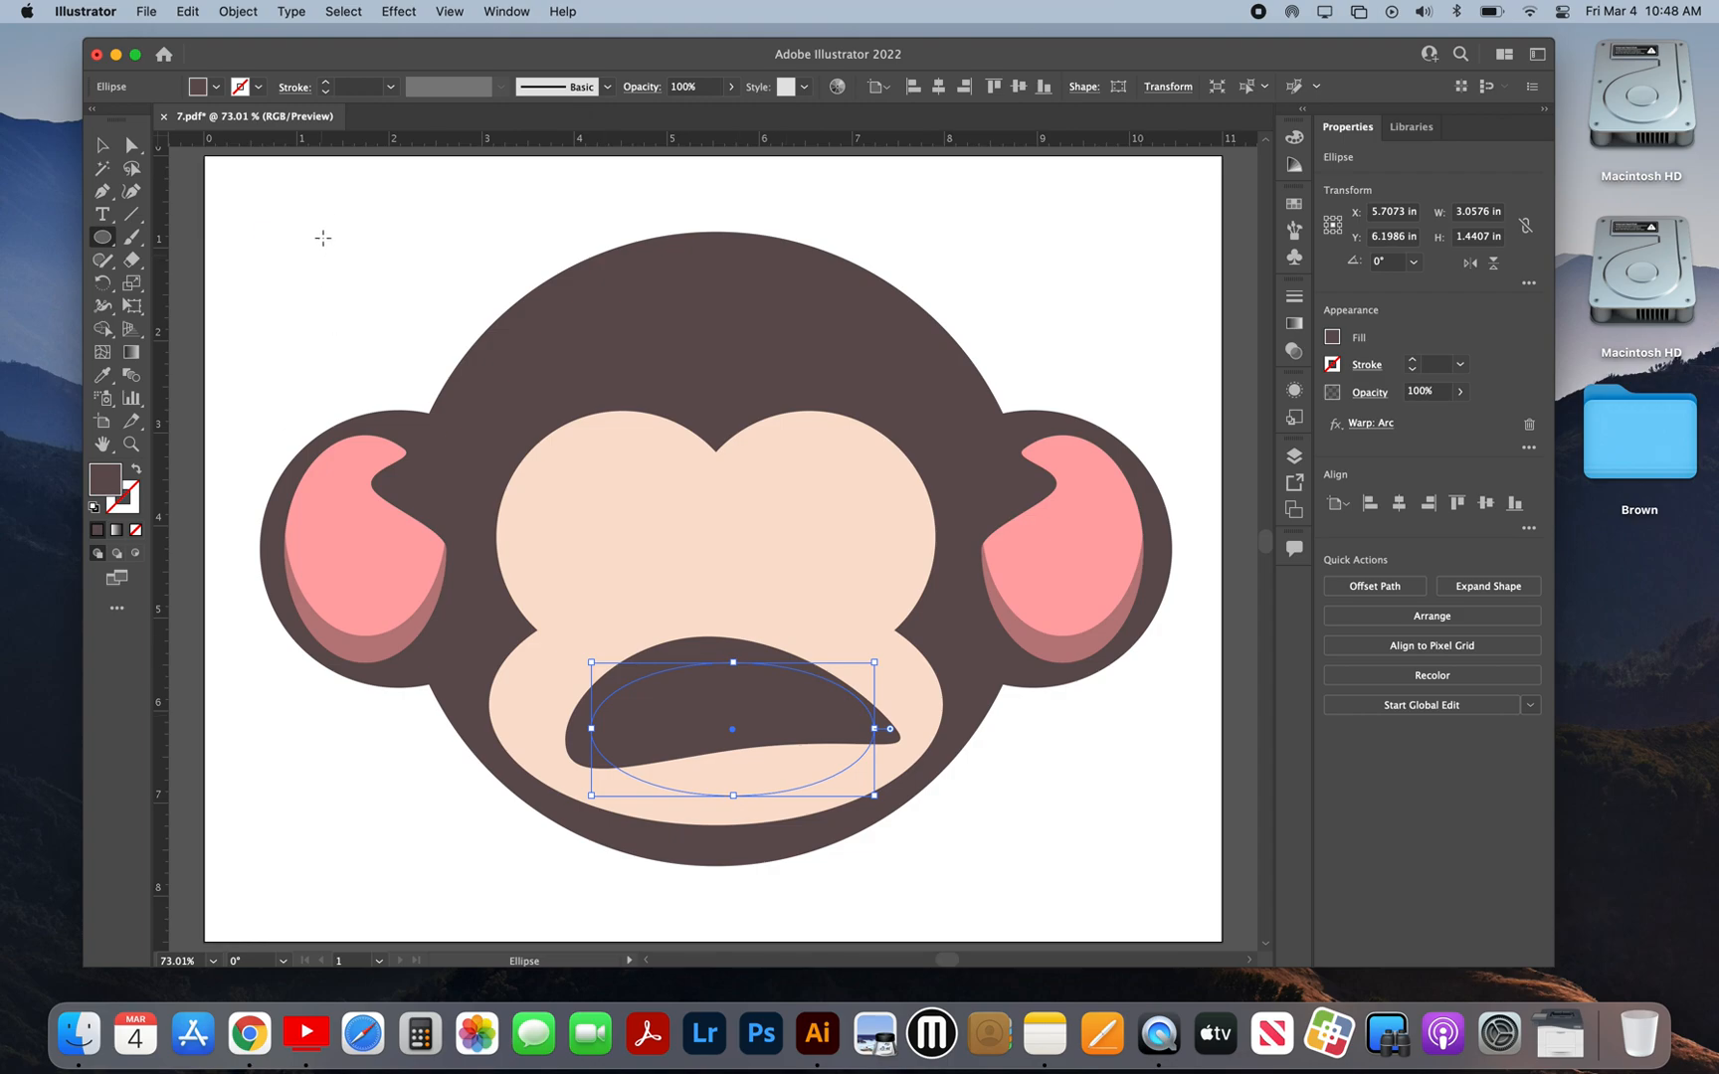
# Step: Expand the warped mouth's appearance, then narrow it to about 2.98 in wide and center it on the muzzle
pyautogui.click(104, 145)
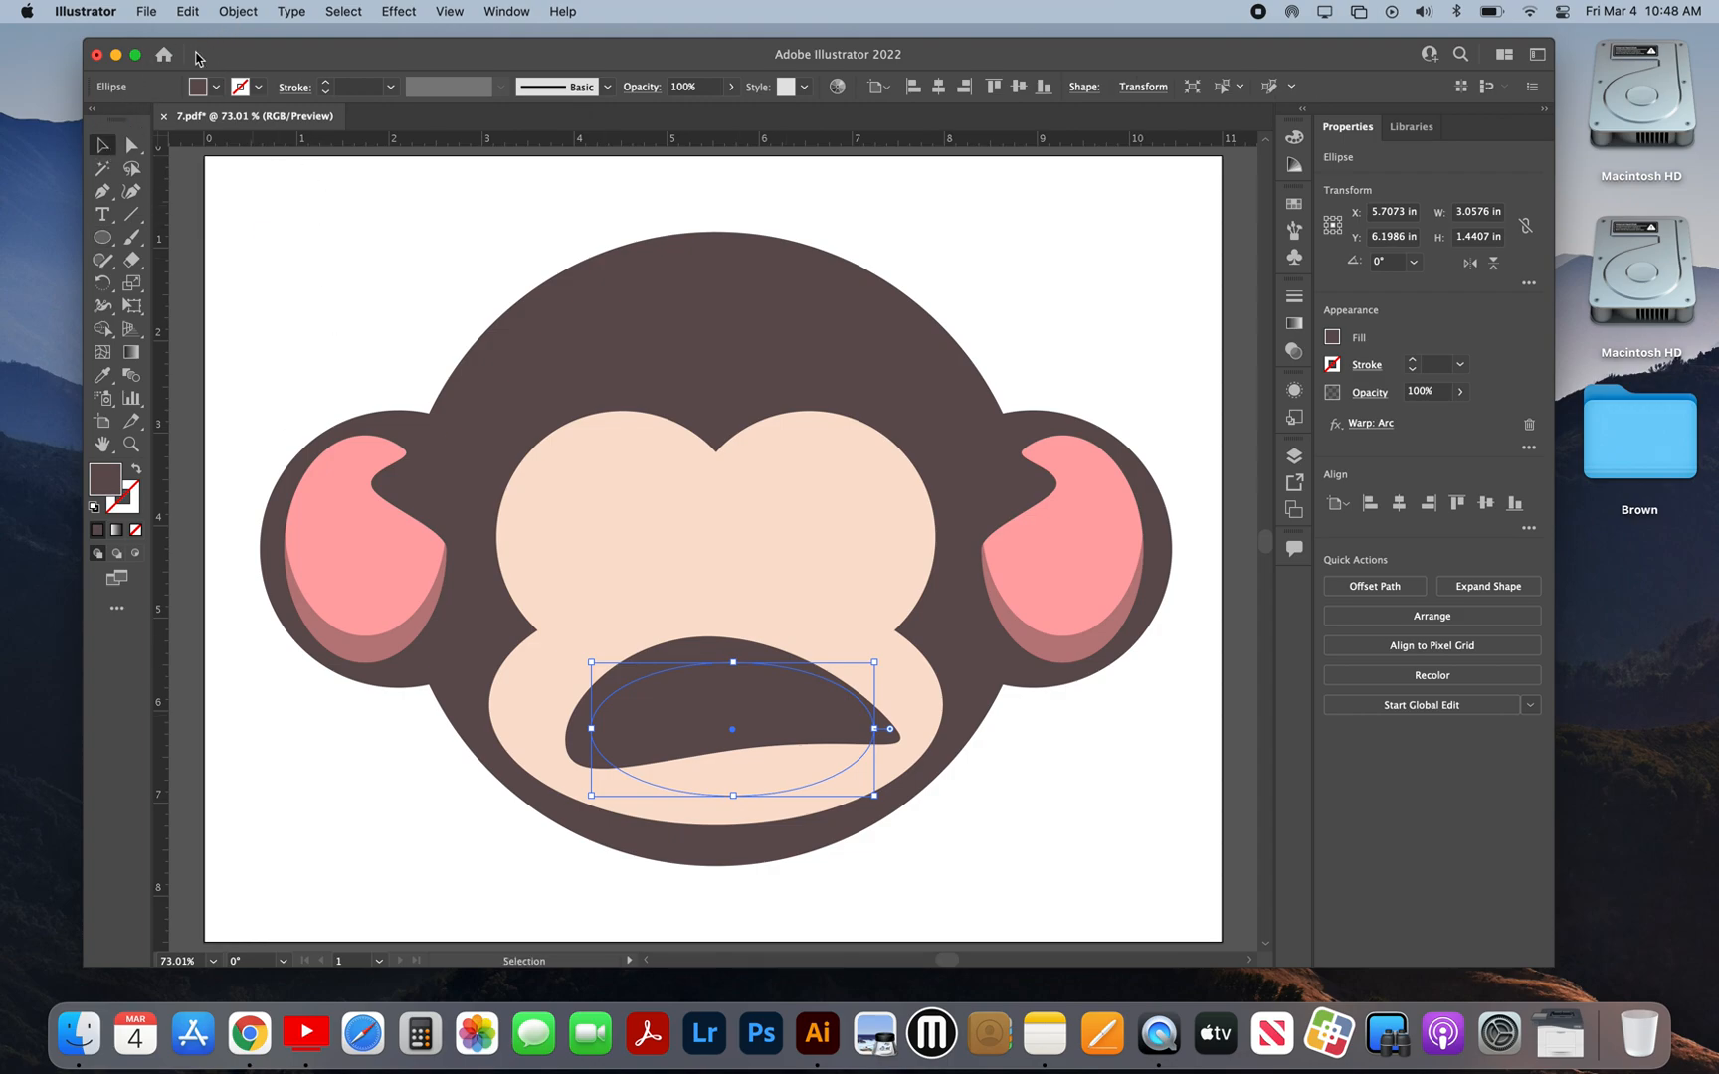
pyautogui.click(239, 10)
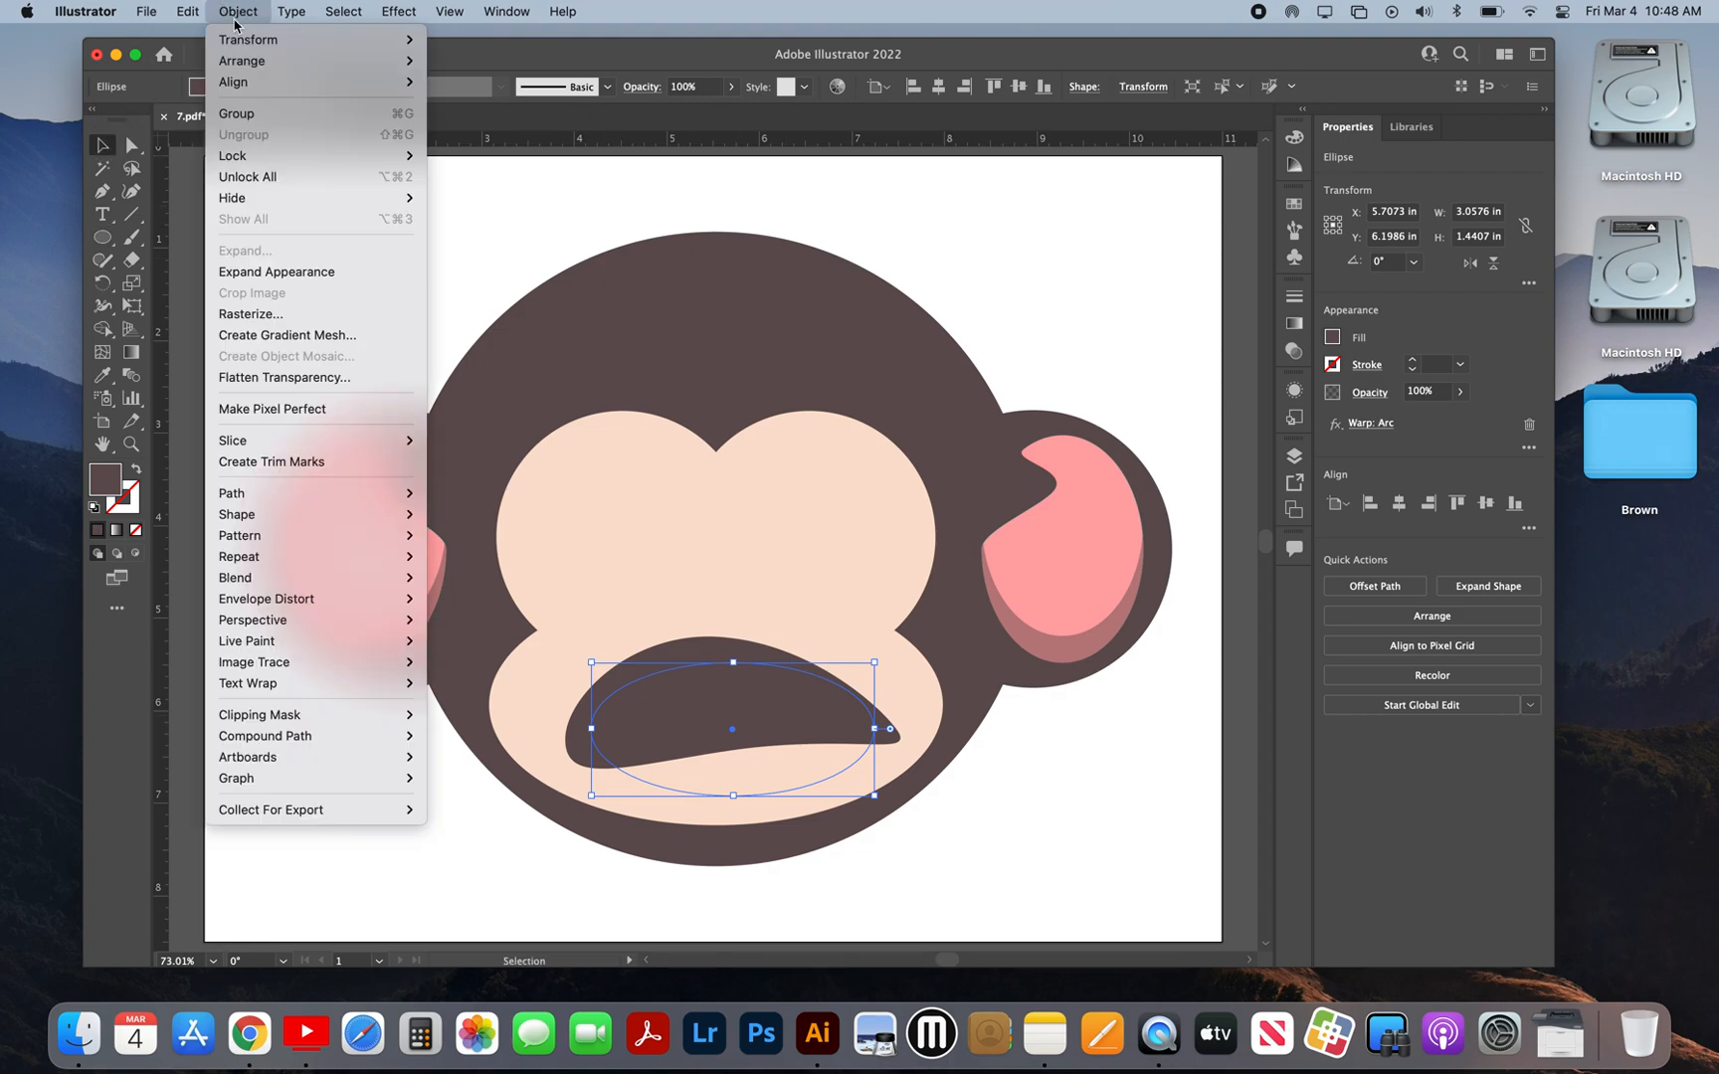
pyautogui.click(235, 272)
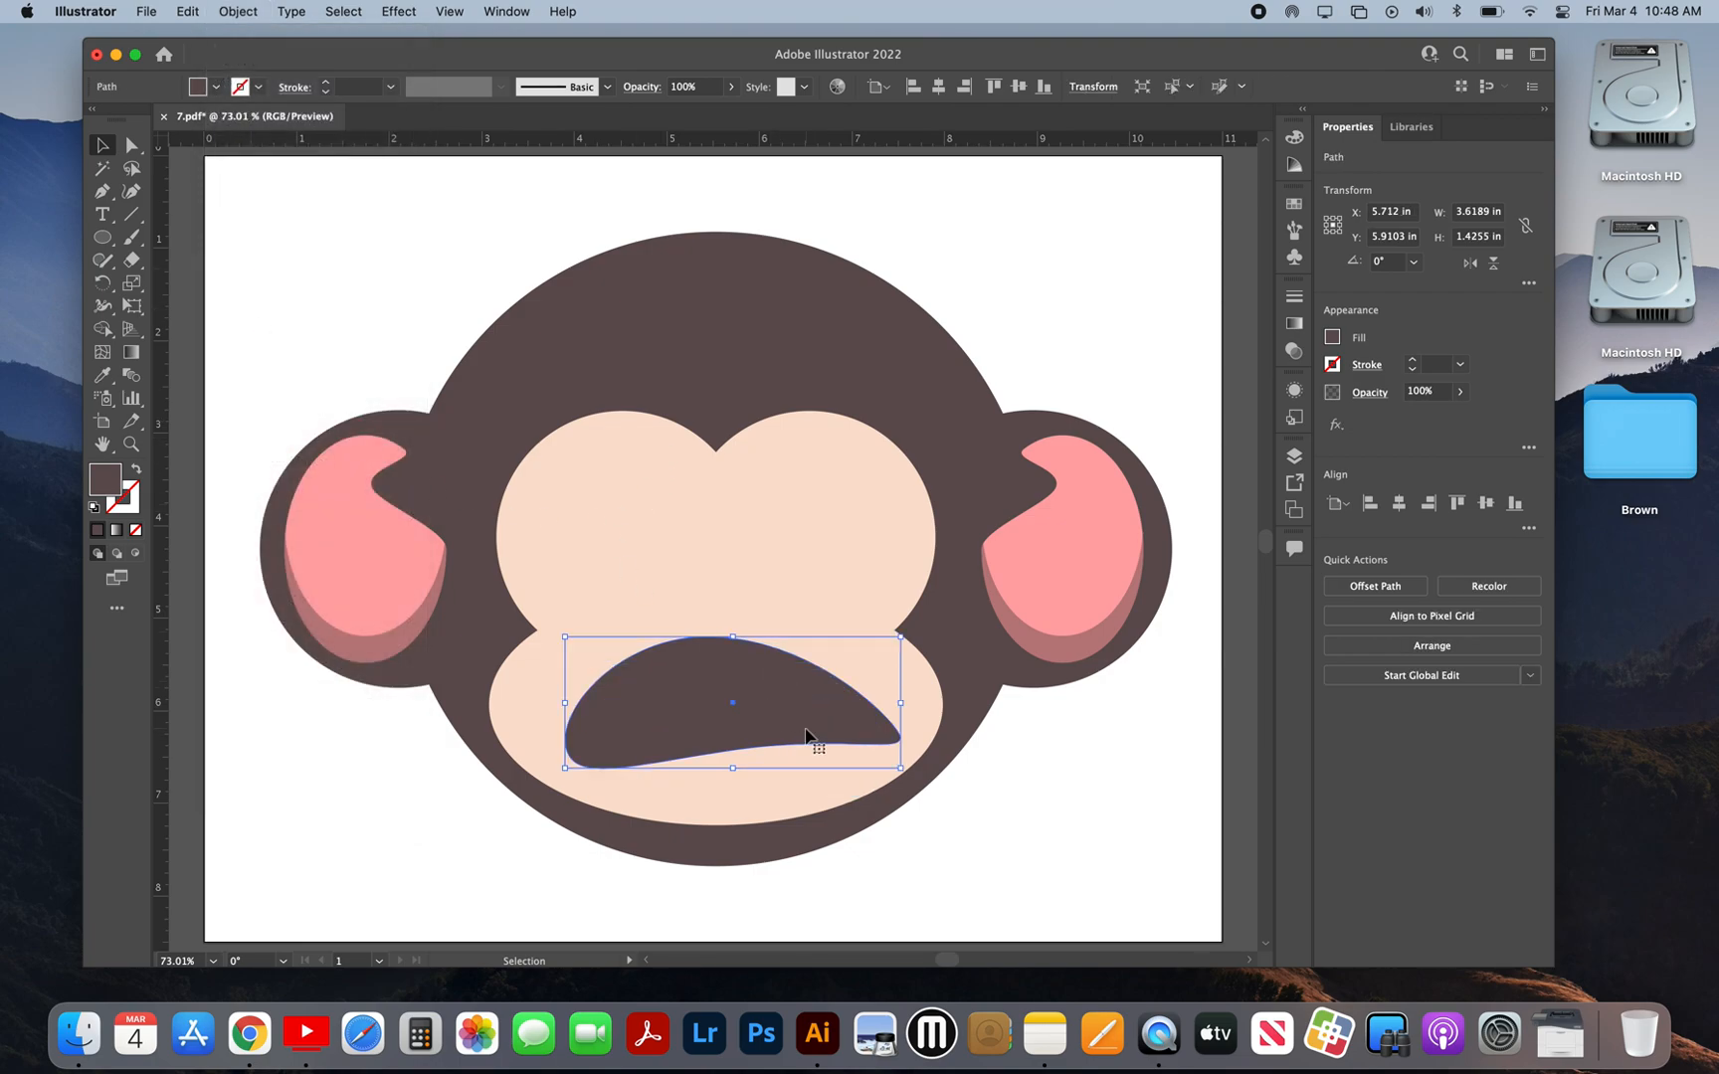
pyautogui.moveTo(806, 713); pyautogui.dragTo(856, 710)
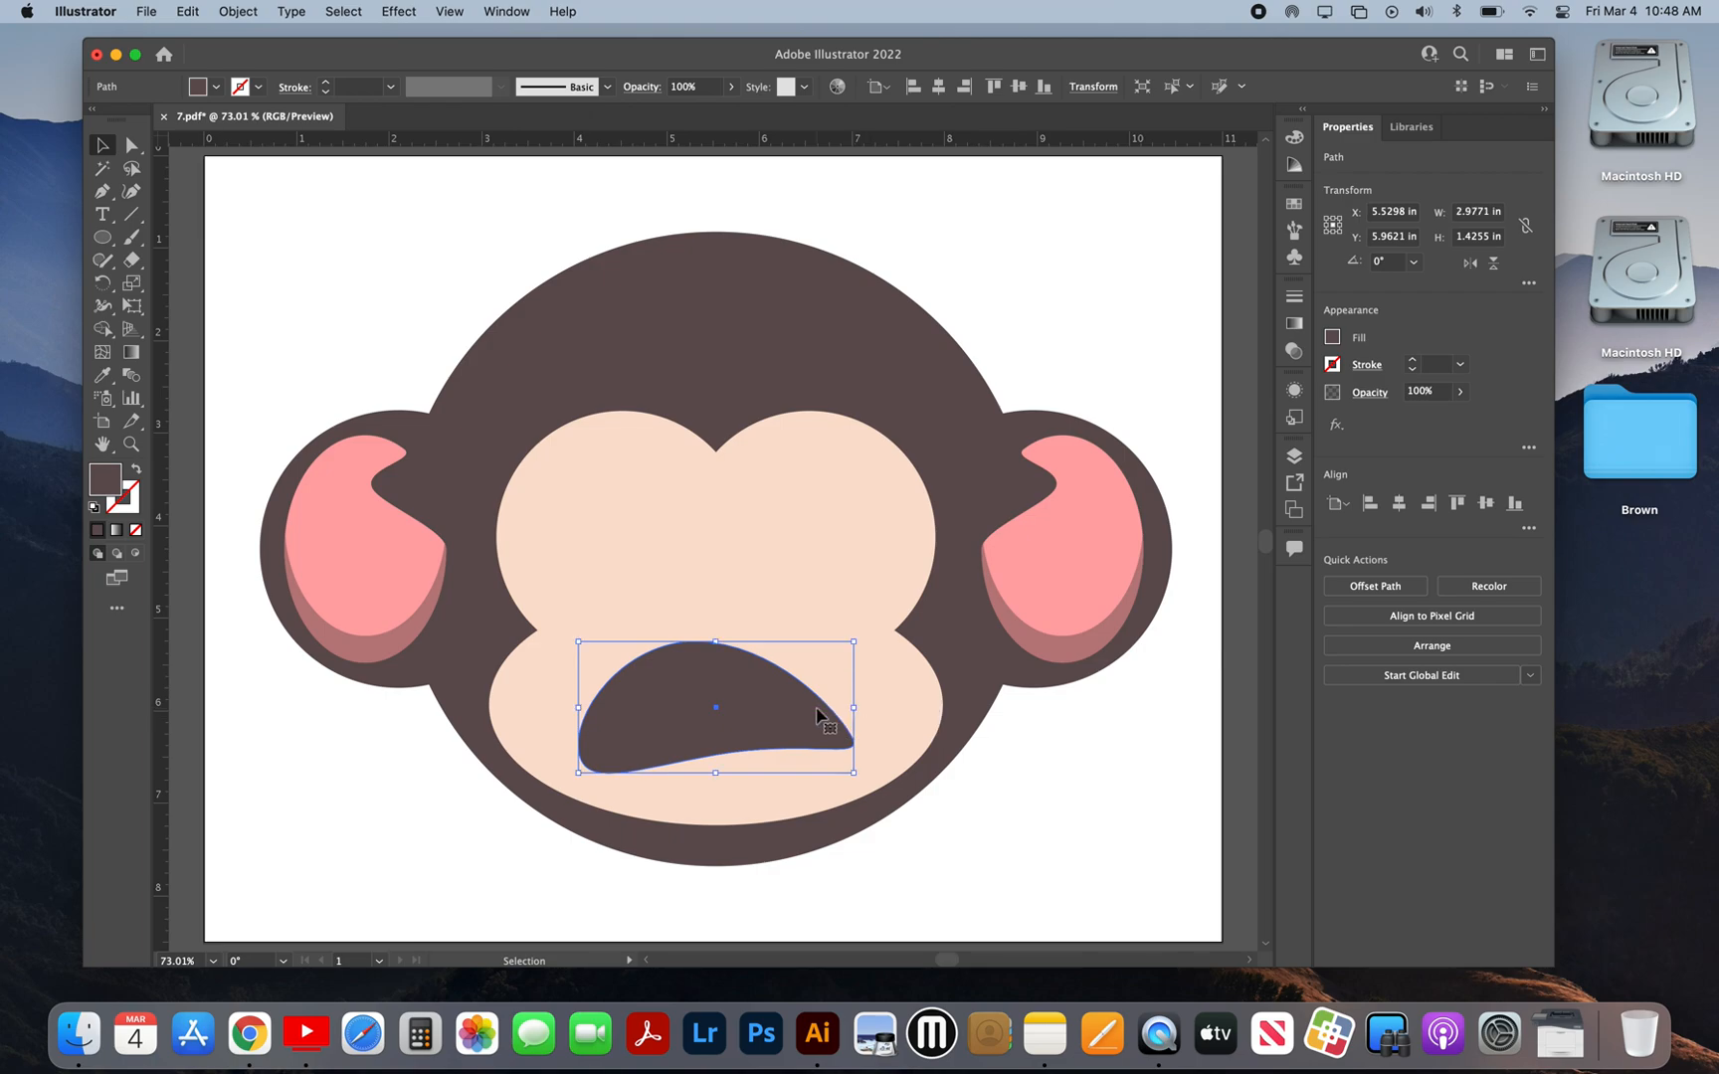
# Step: Reshape the mouth's pointed right end by adjusting its anchor handles and rounding its corners to about 0.33 in
pyautogui.press('a')
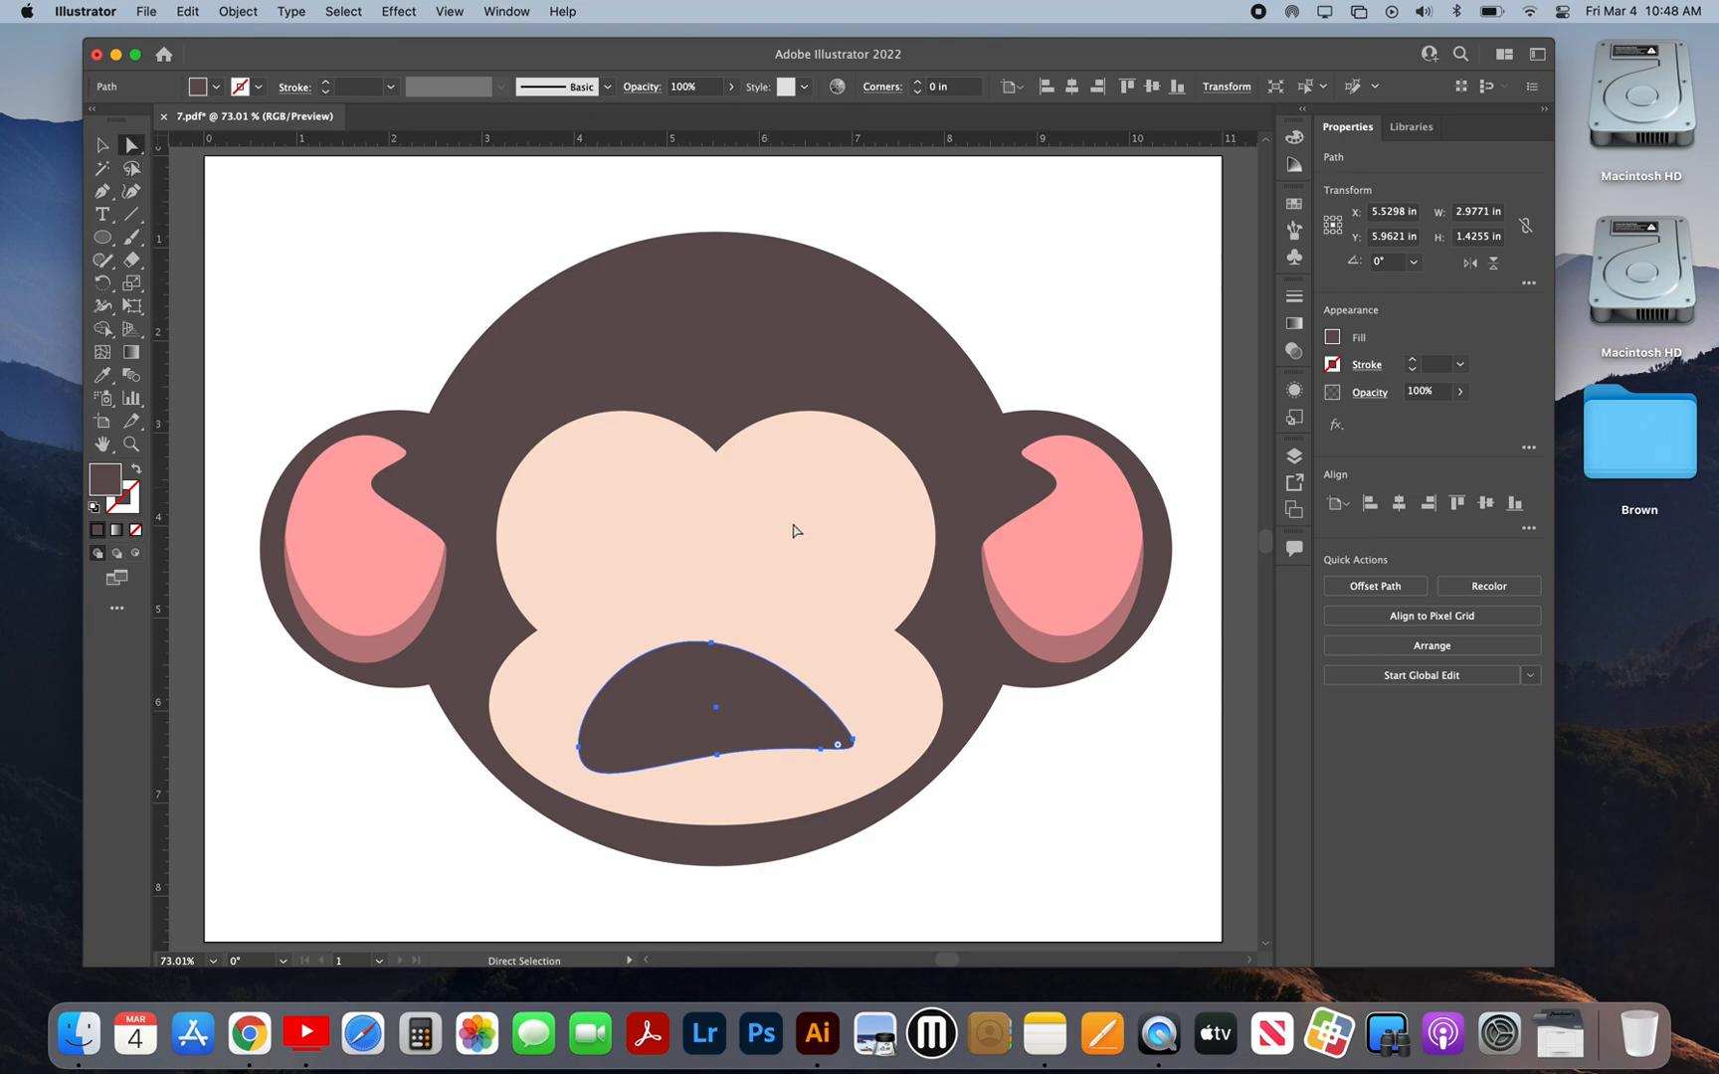
pyautogui.click(853, 741)
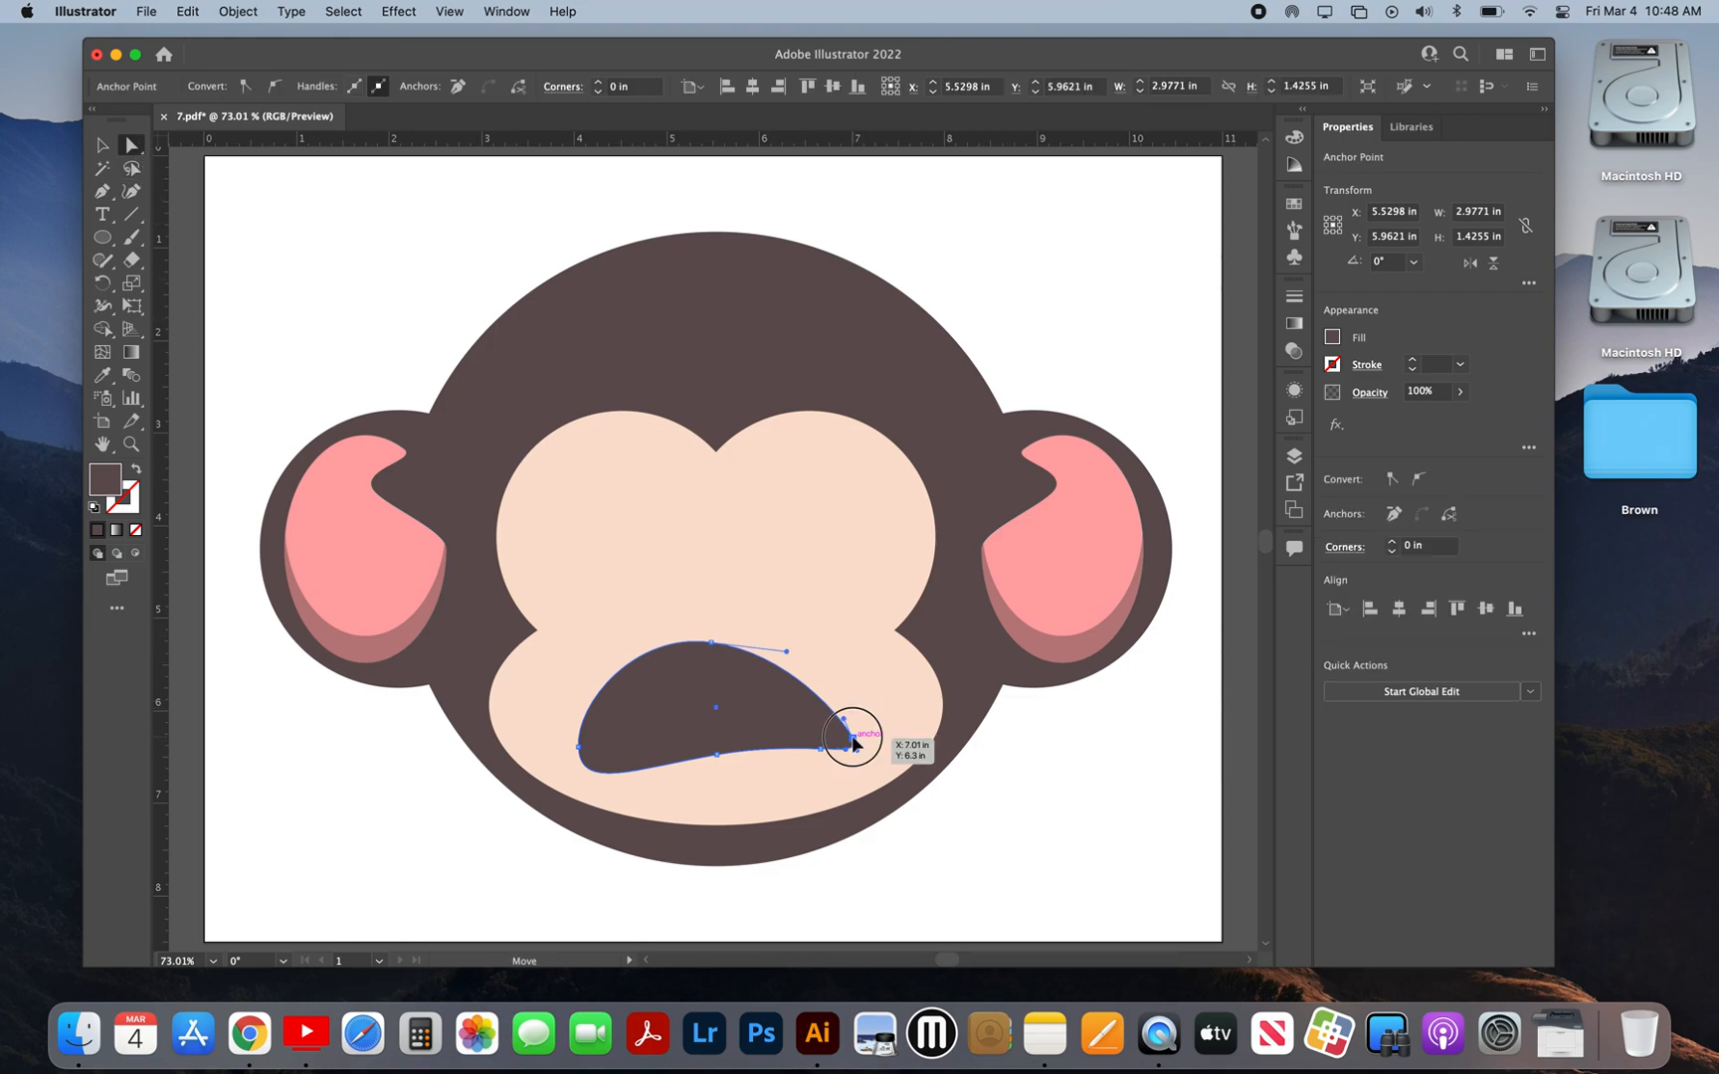
pyautogui.moveTo(851, 719); pyautogui.dragTo(836, 679)
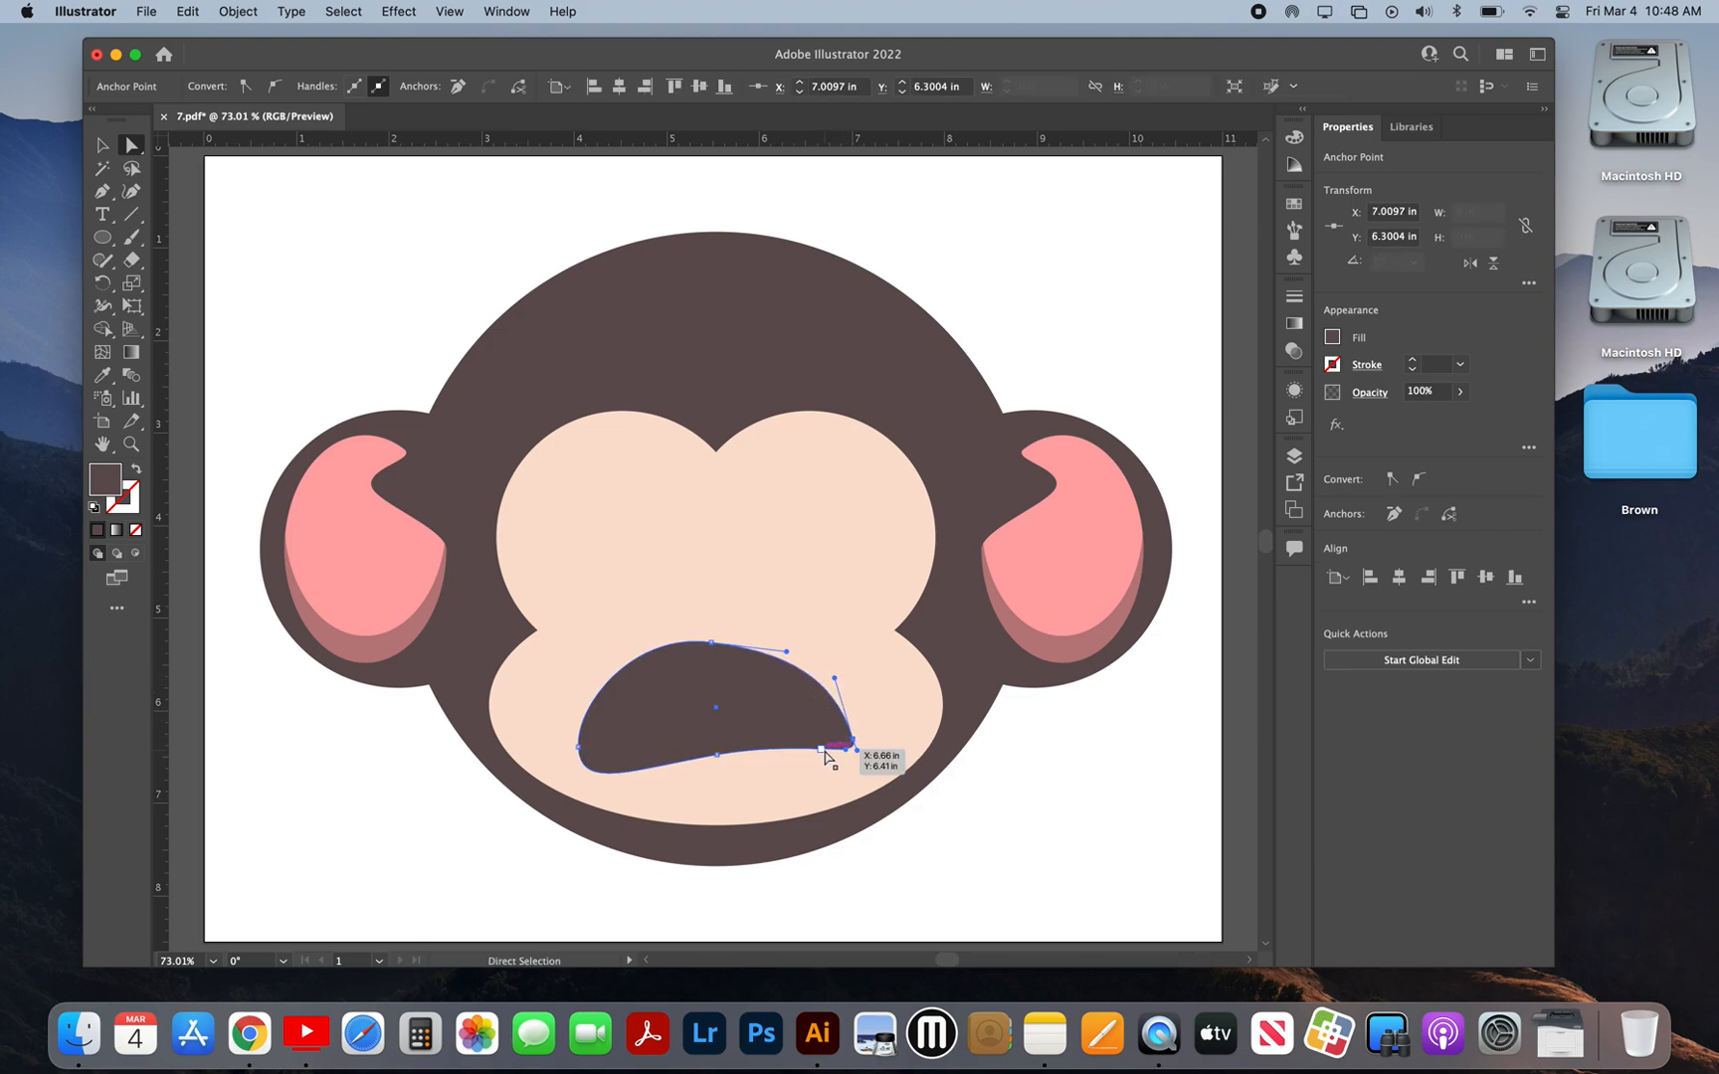
pyautogui.moveTo(848, 754); pyautogui.dragTo(803, 757)
pyautogui.click(854, 739)
pyautogui.moveTo(859, 746); pyautogui.dragTo(815, 715)
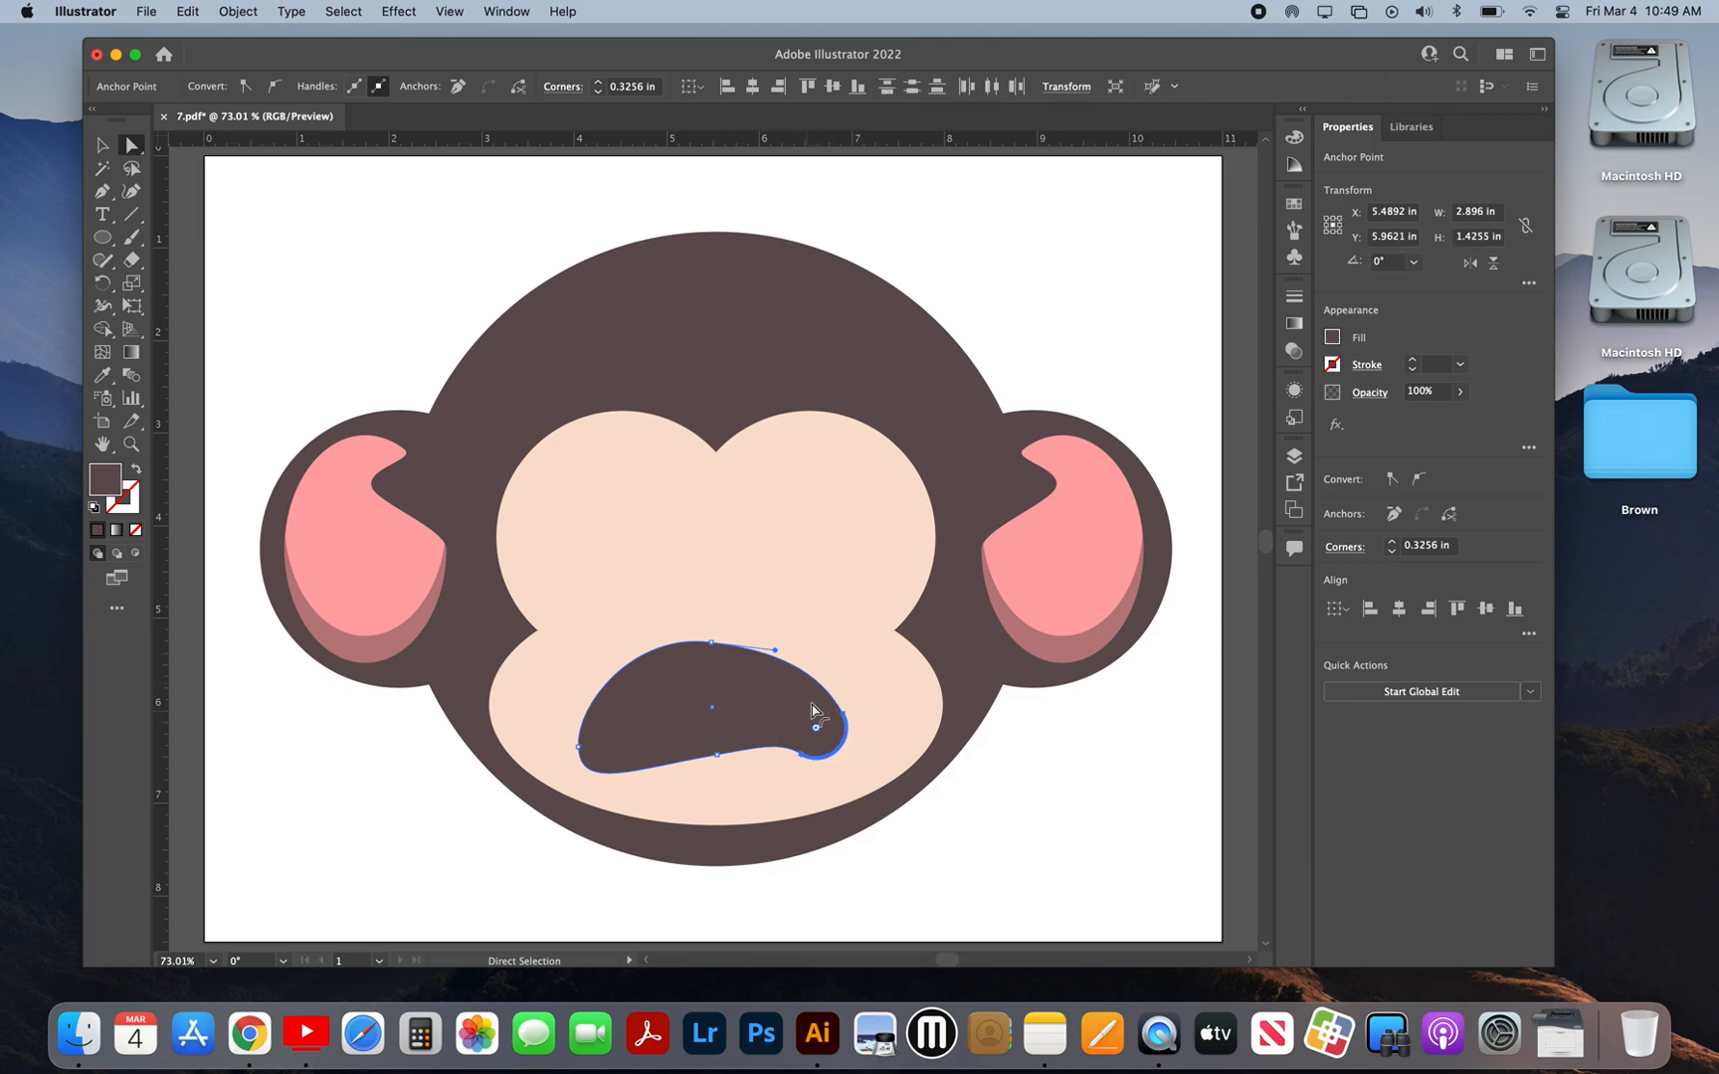
# Step: Smooth the mouth's upper and lower curves by adjusting the handles of its top and bottom middle anchor points
pyautogui.moveTo(776, 655); pyautogui.dragTo(784, 649)
pyautogui.click(716, 755)
pyautogui.moveTo(760, 748); pyautogui.dragTo(769, 739)
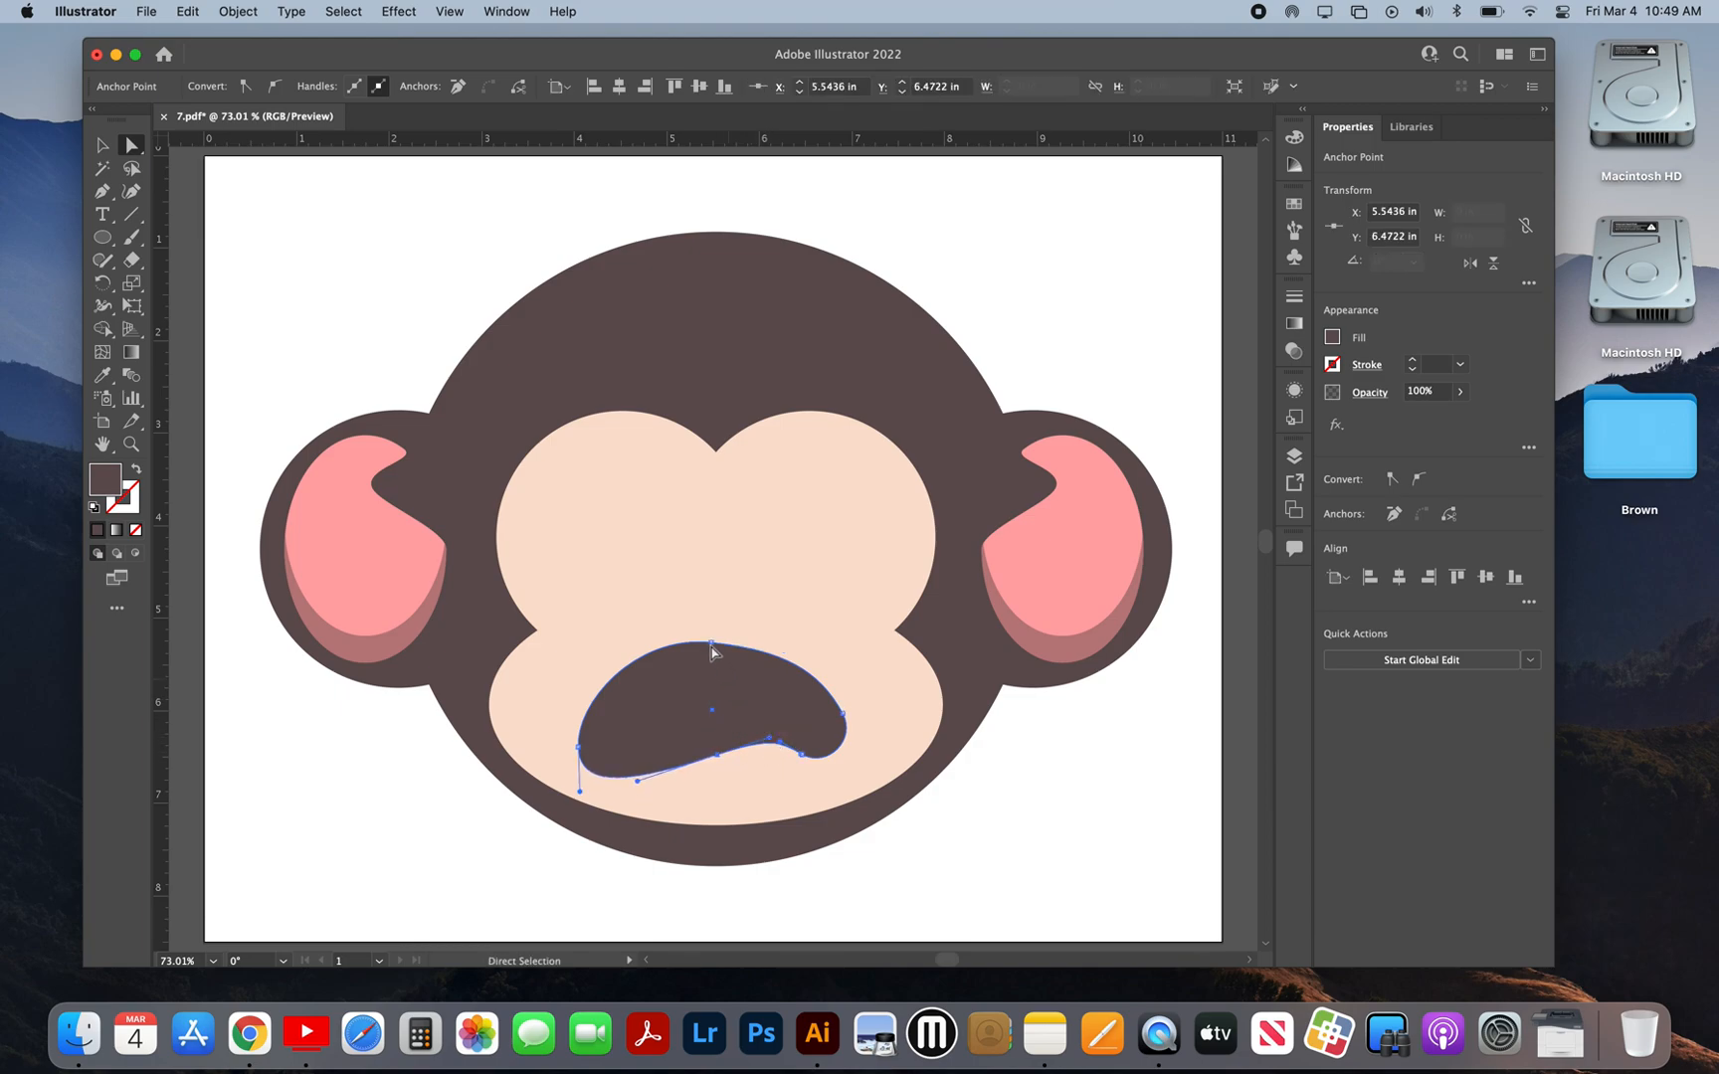
pyautogui.click(712, 645)
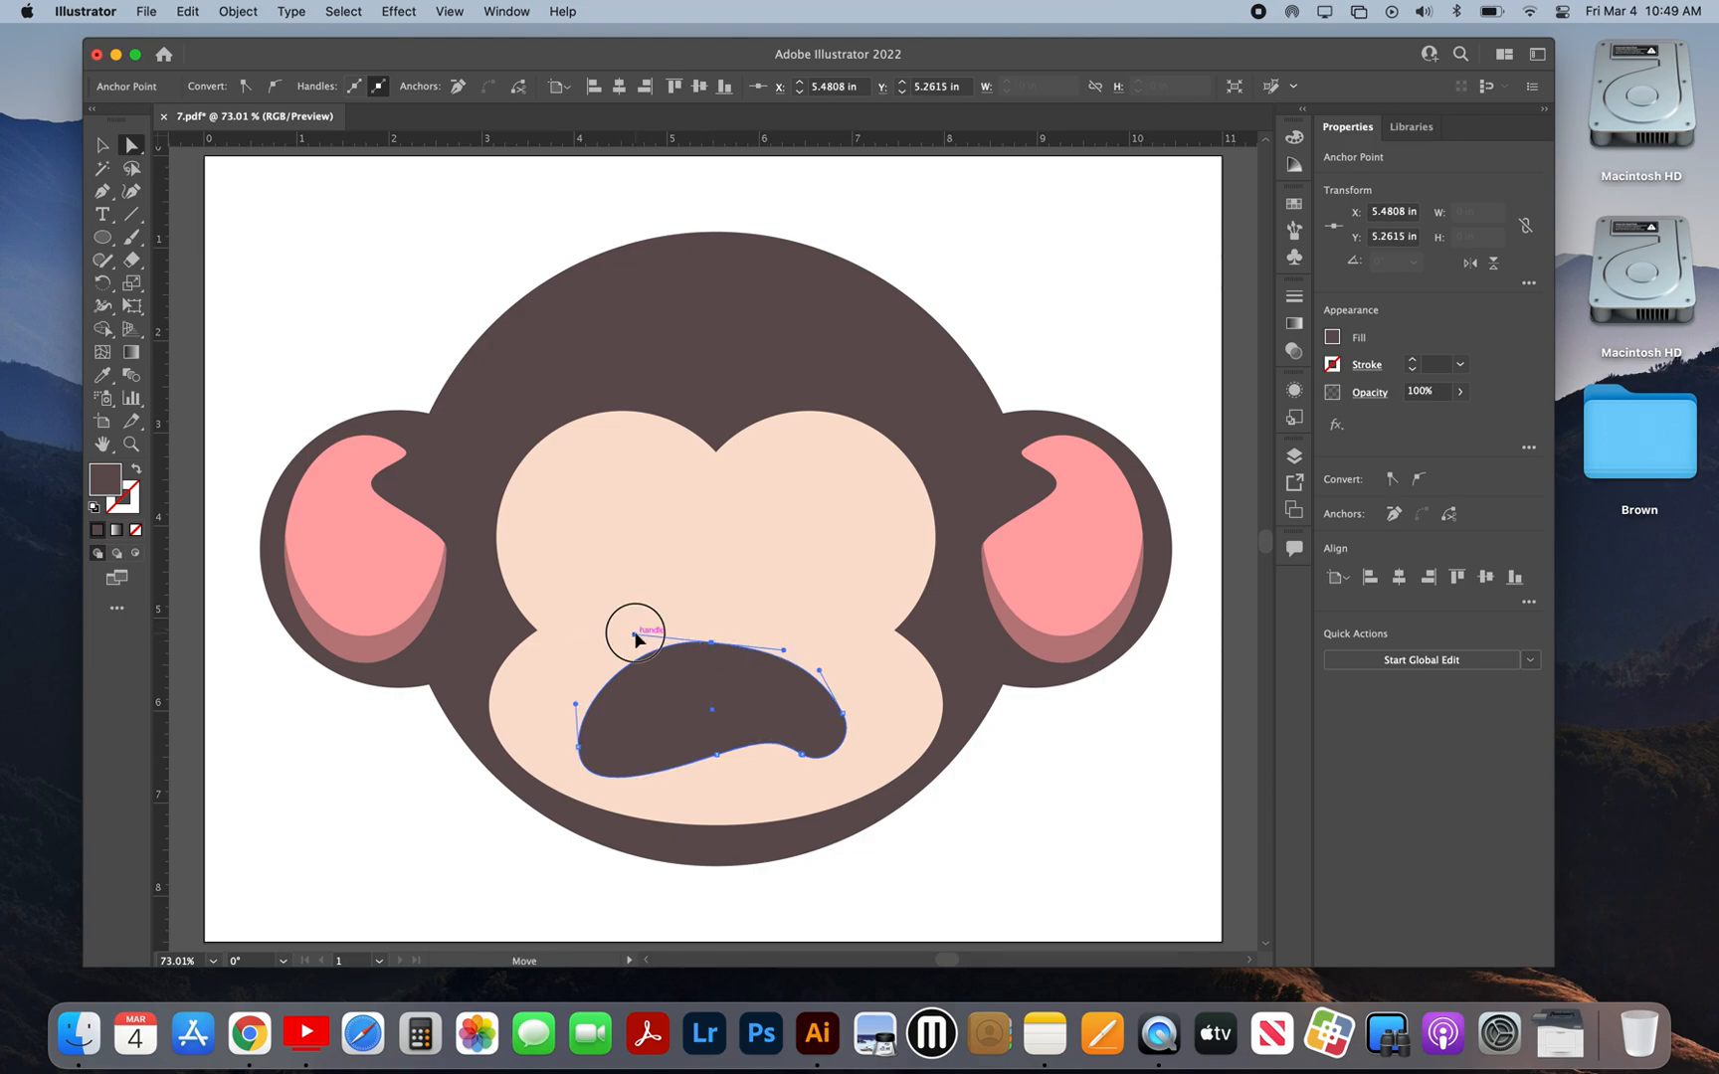
pyautogui.moveTo(637, 638); pyautogui.dragTo(646, 642)
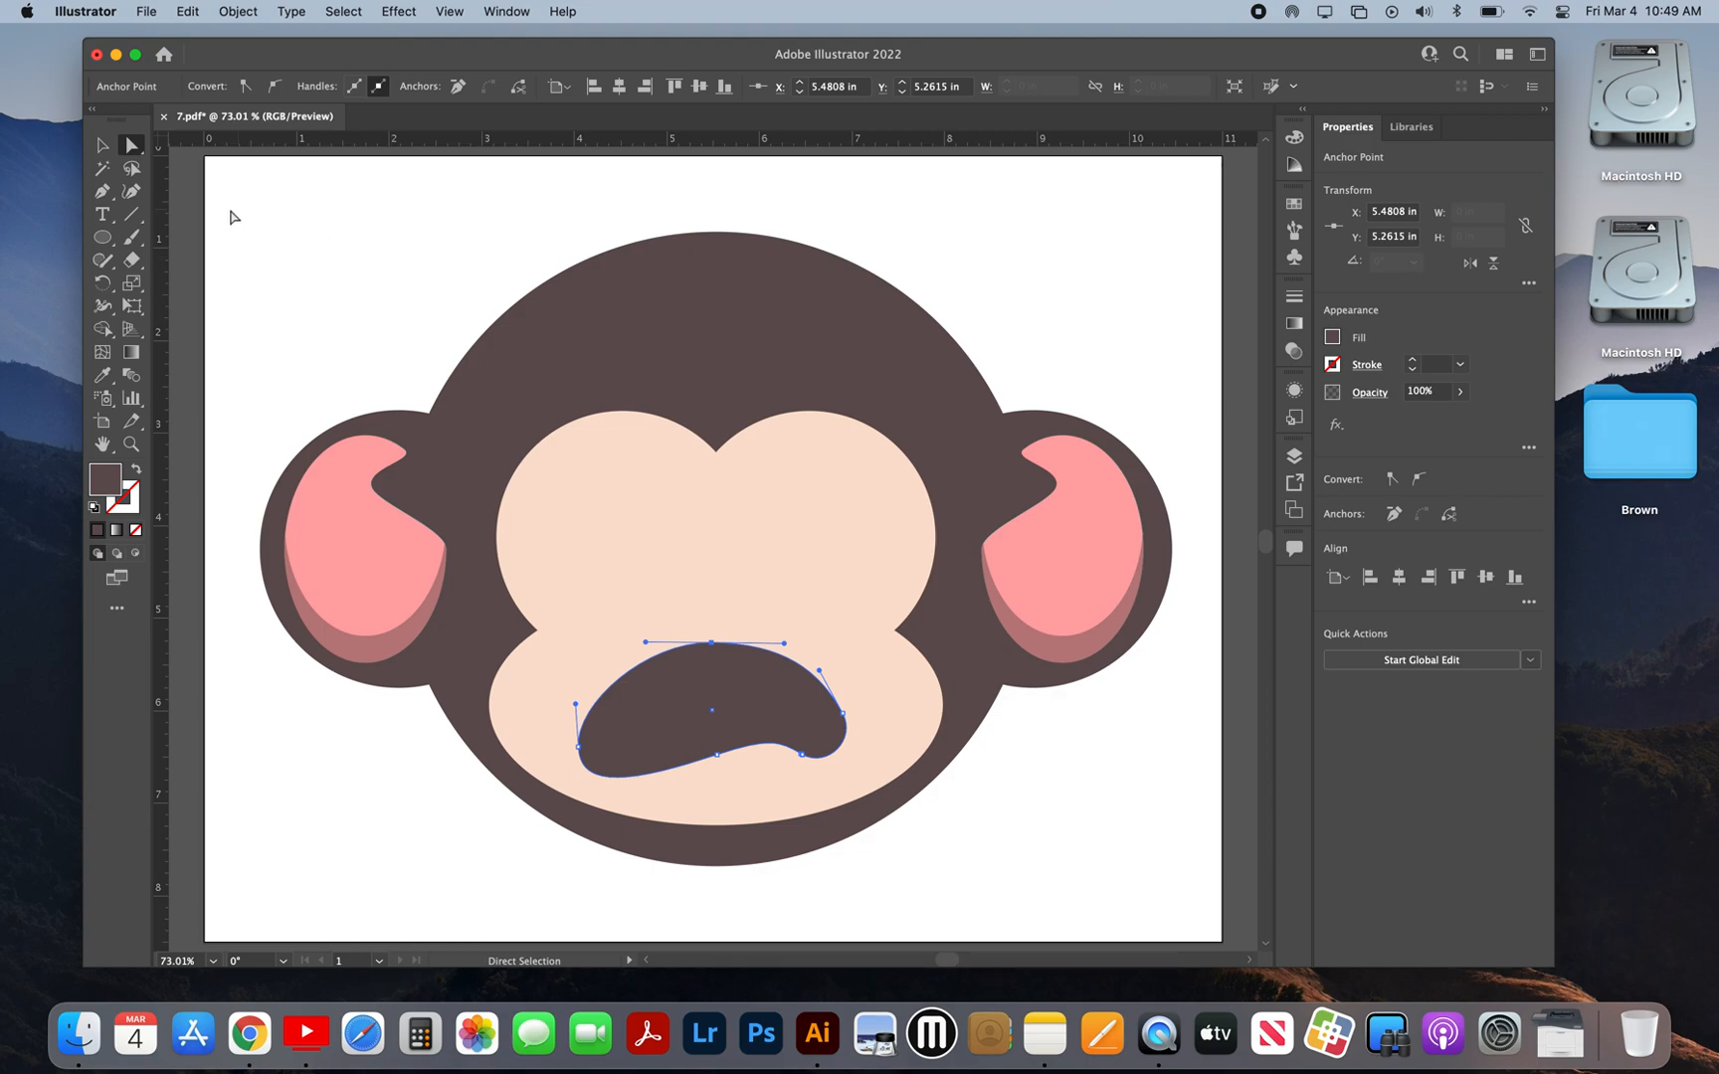
# Step: Move the whole mouth shape slightly so it is horizontally centered on the face
pyautogui.click(105, 146)
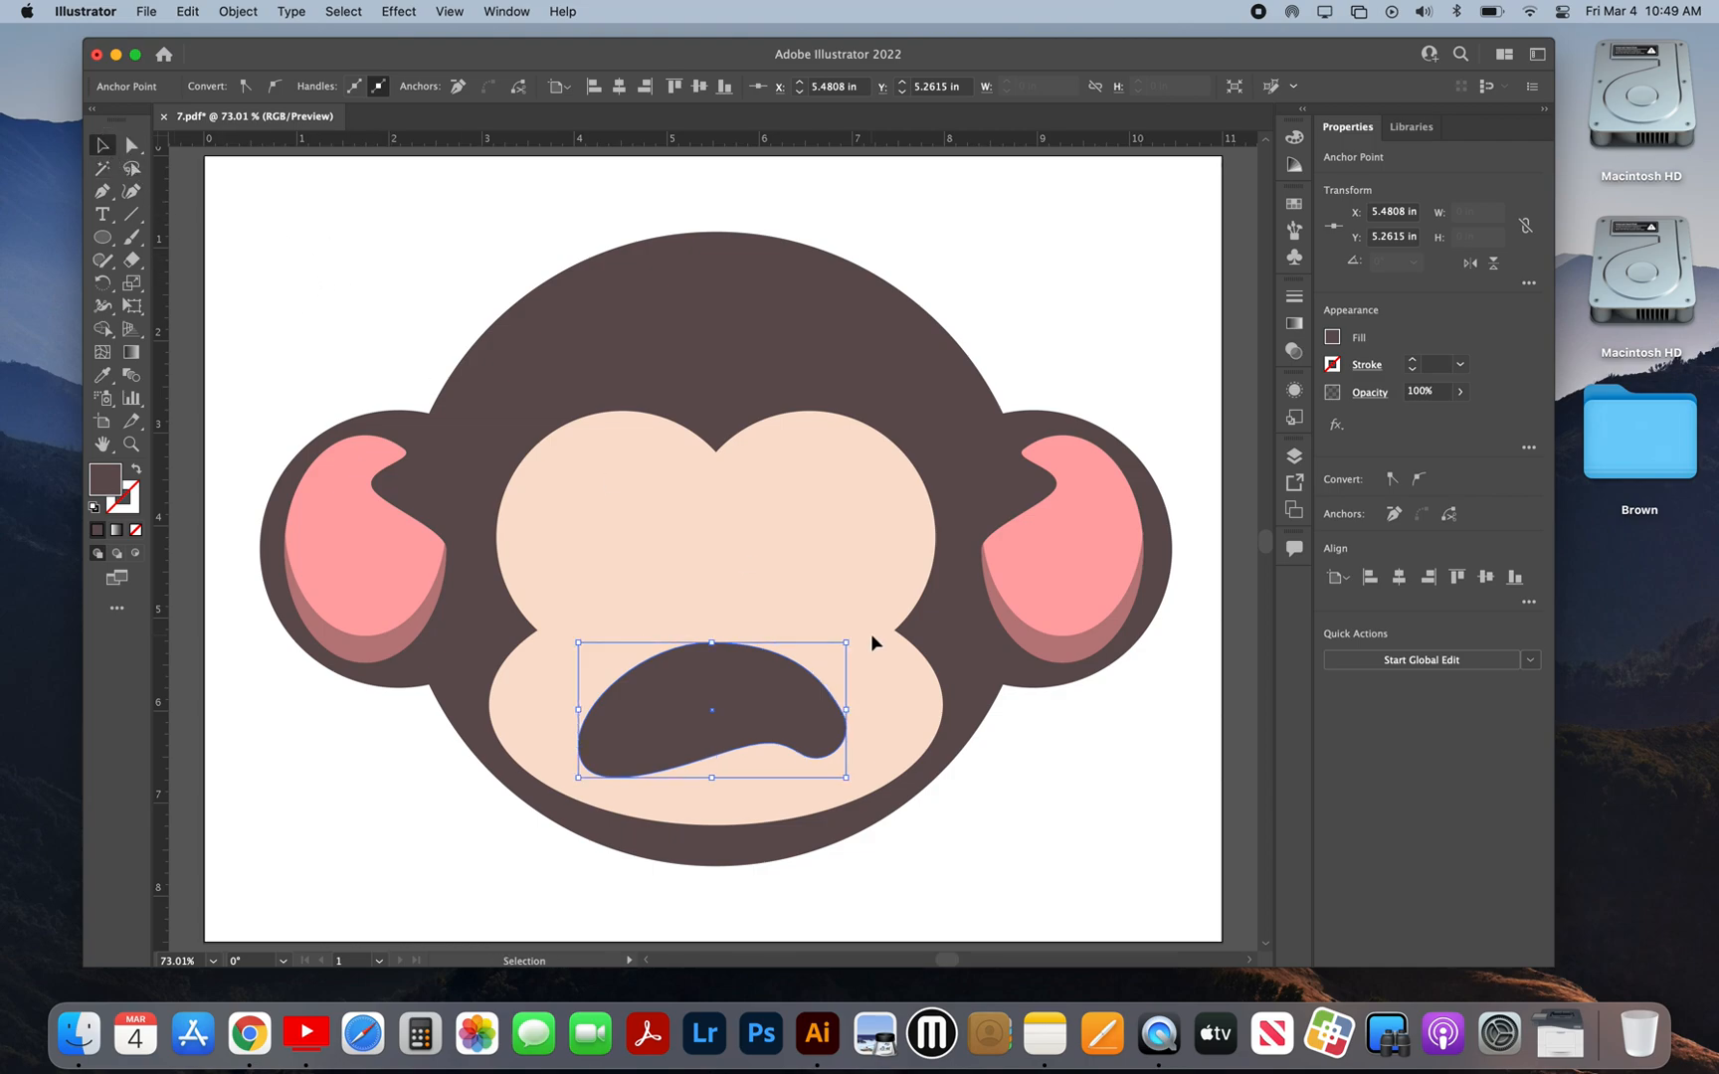
pyautogui.click(784, 689)
pyautogui.moveTo(737, 687); pyautogui.dragTo(743, 689)
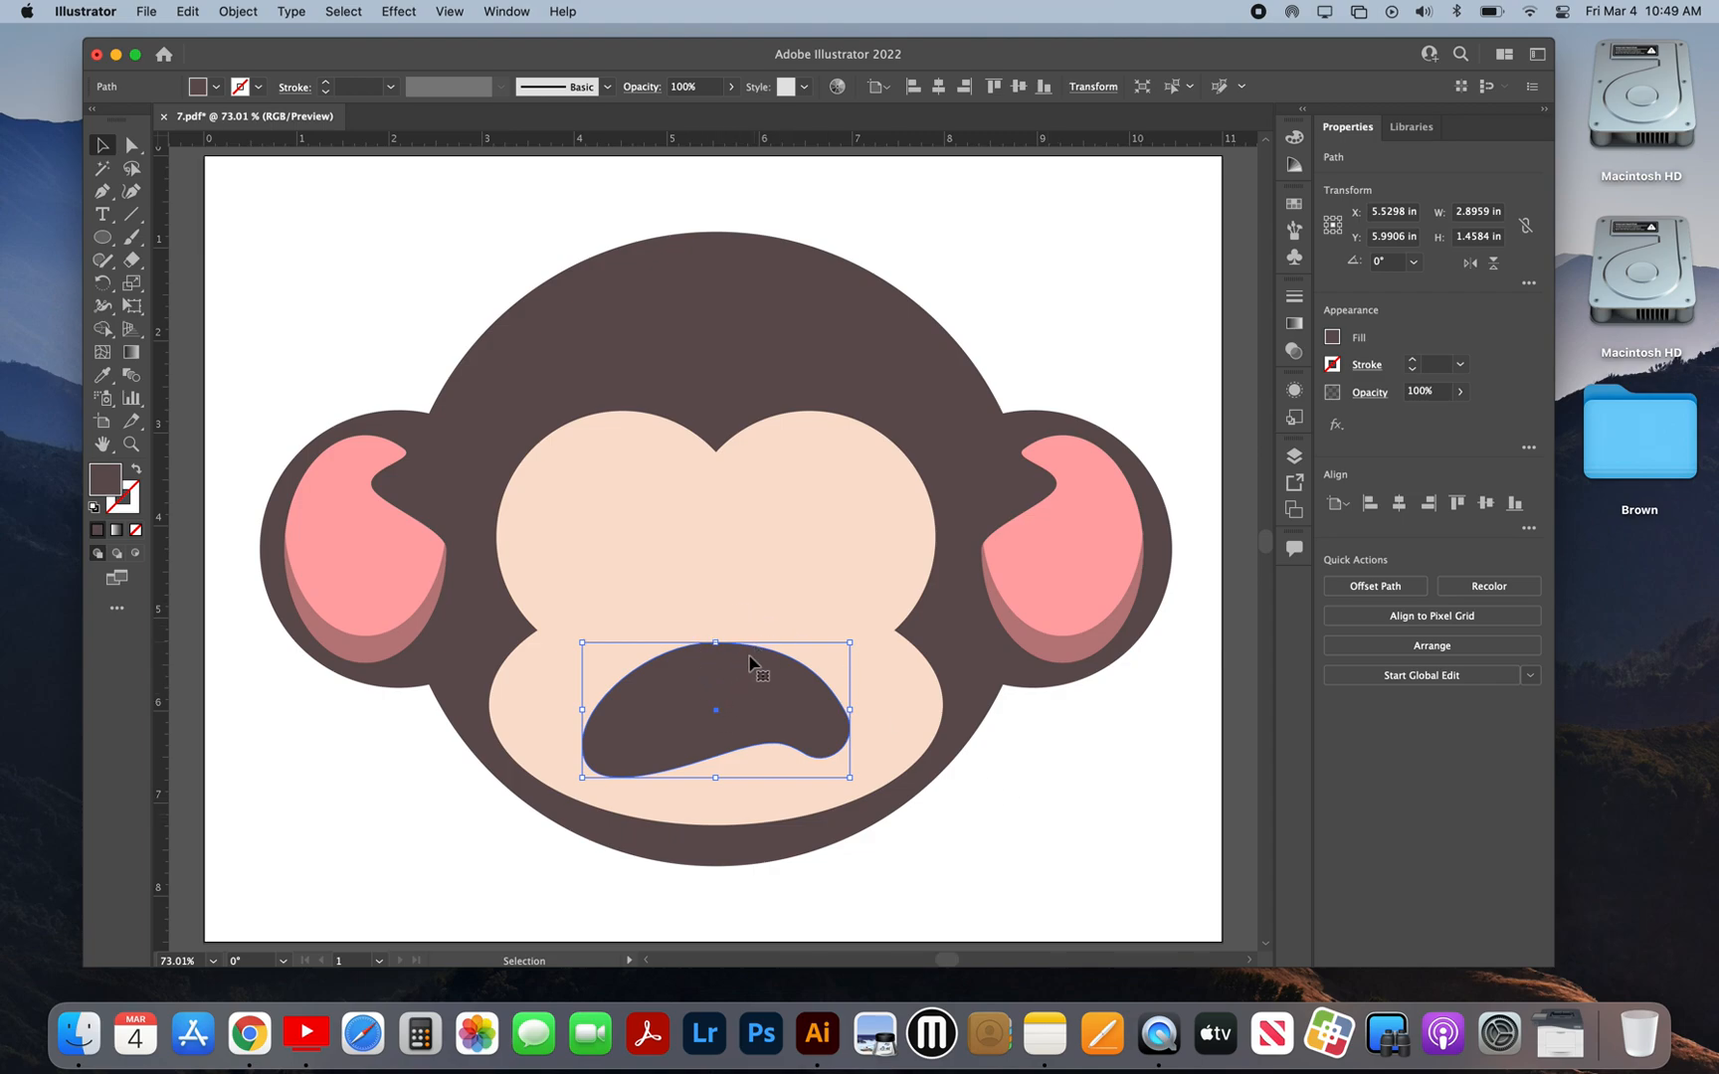
# Step: Duplicate the mouth in place and draw a vertical ellipse about 1.66 in wide and 2.35 in tall over its middle
pyautogui.press('super+c')
pyautogui.press('super+f')
pyautogui.click(101, 237)
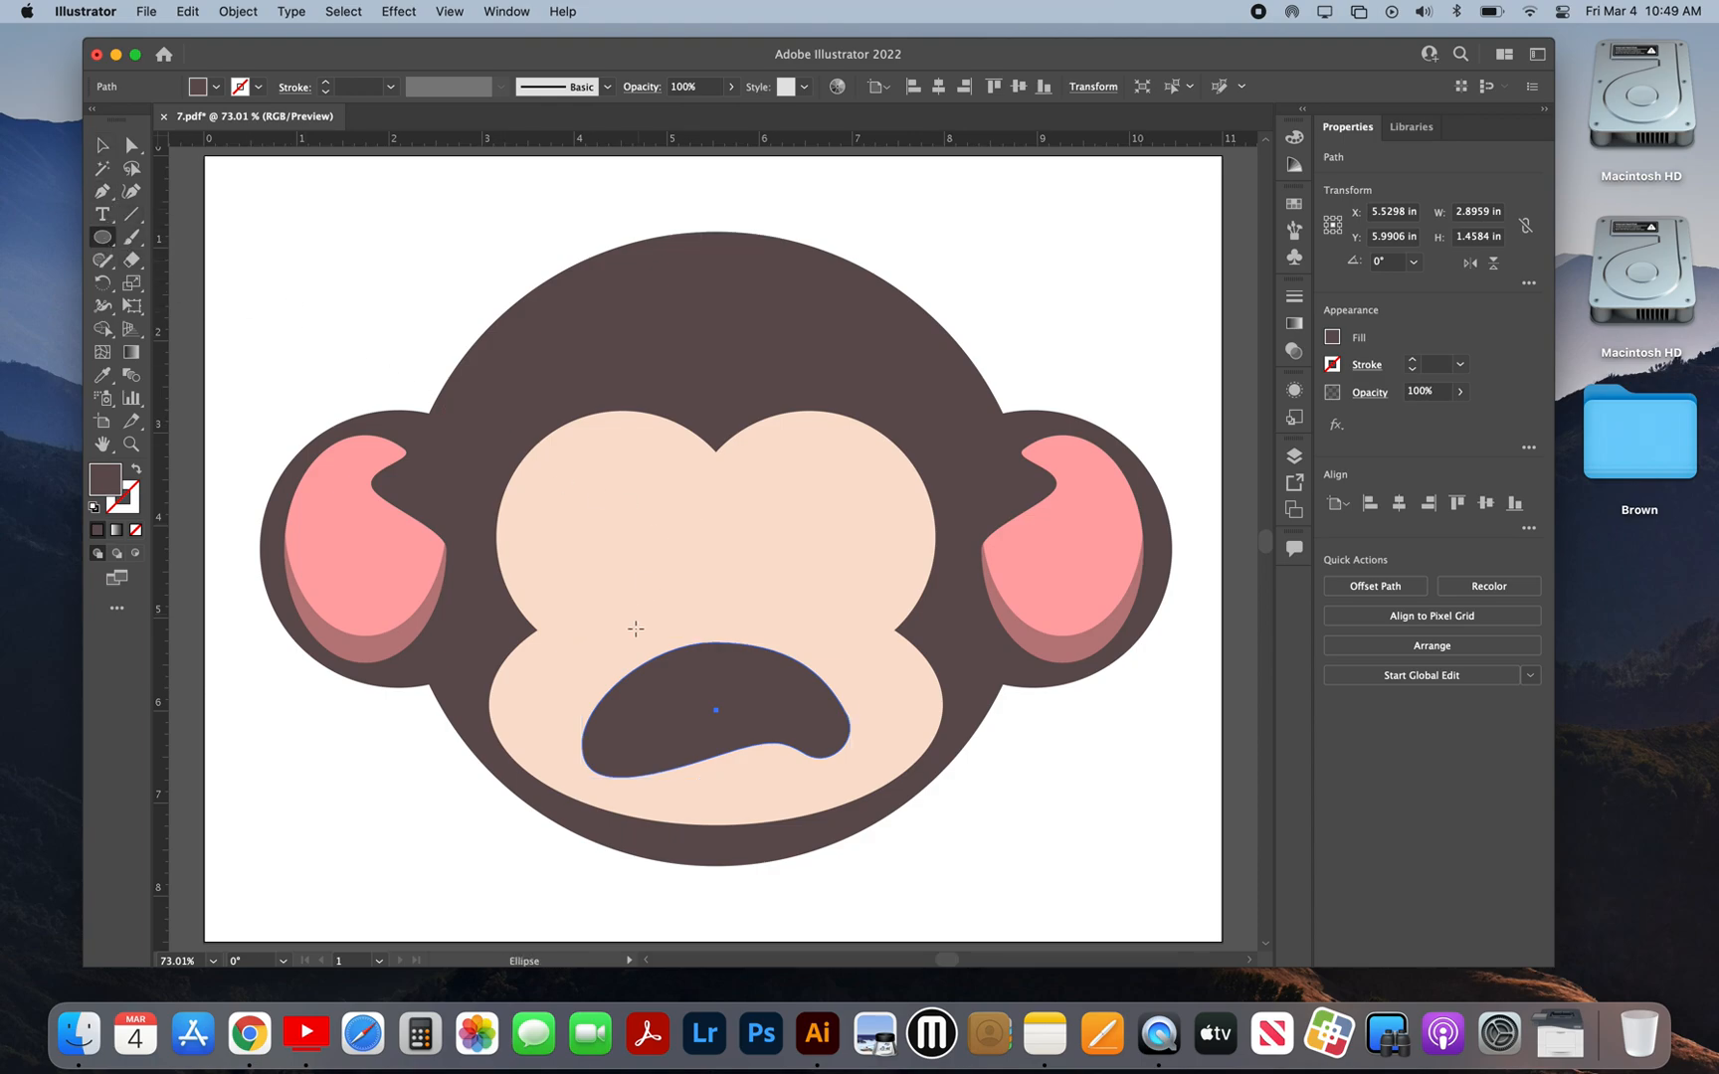
pyautogui.moveTo(655, 592); pyautogui.dragTo(792, 809)
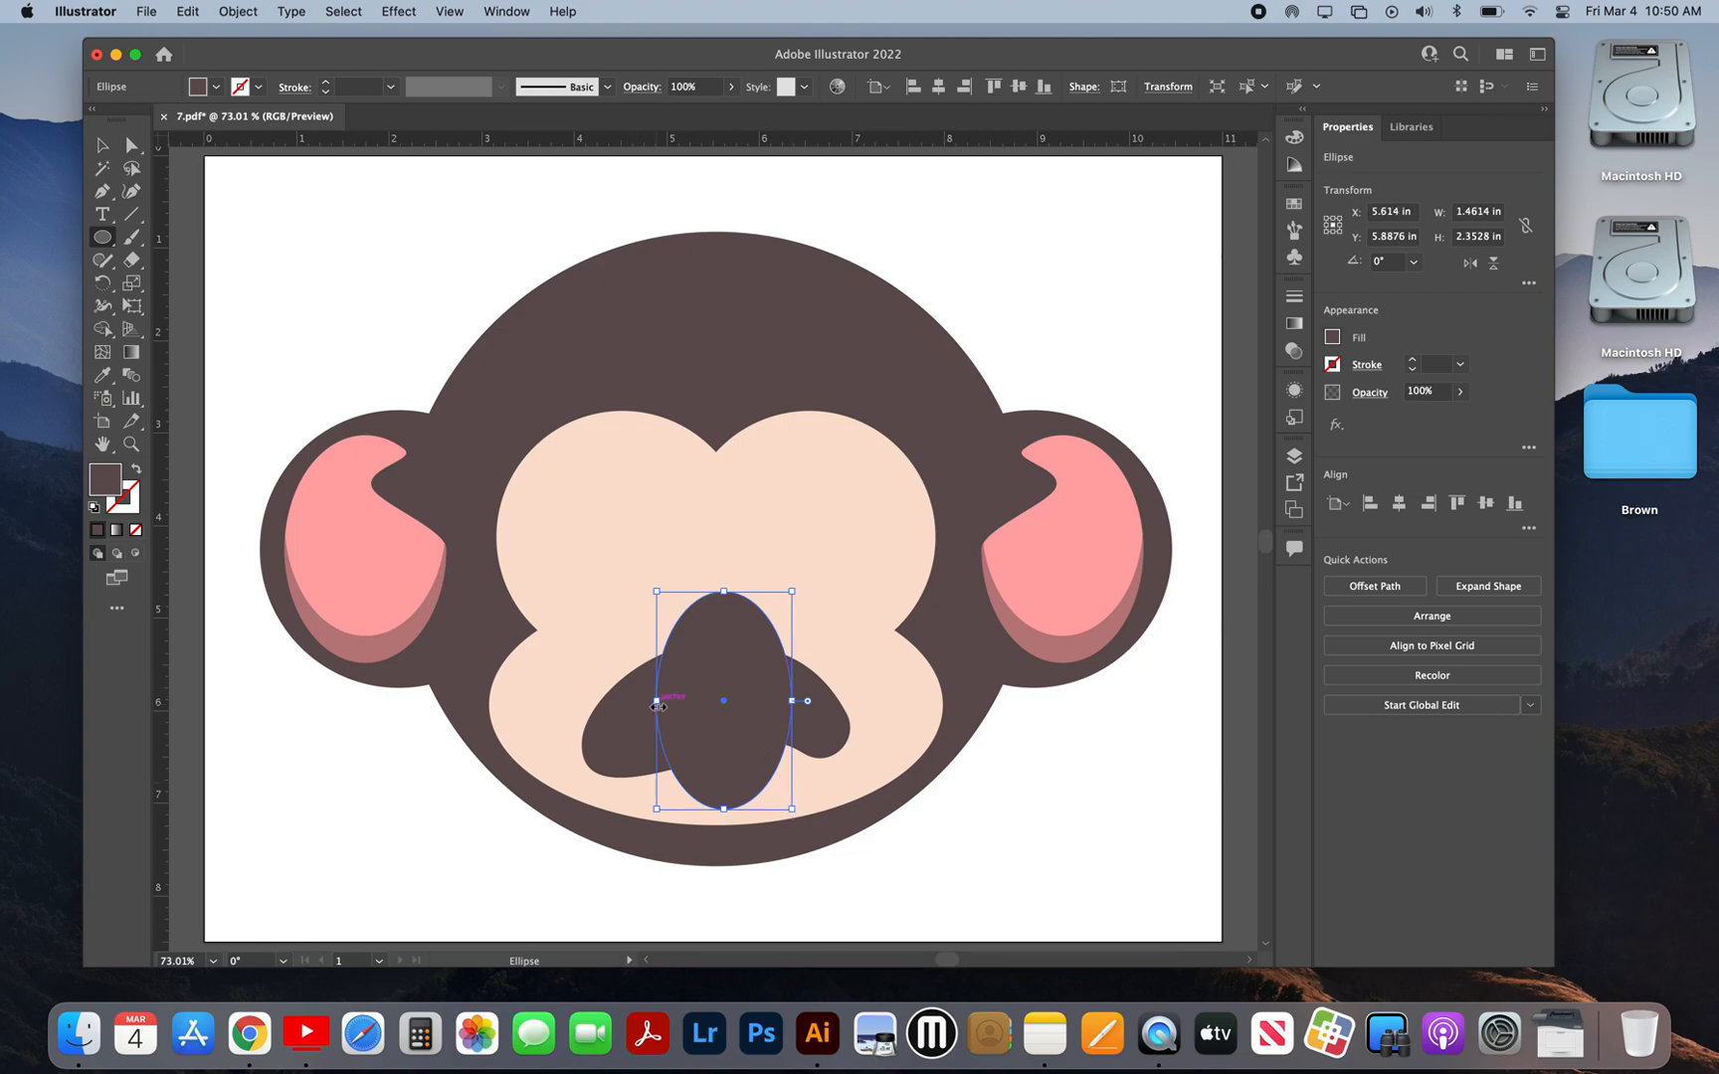
pyautogui.moveTo(657, 703); pyautogui.dragTo(648, 703)
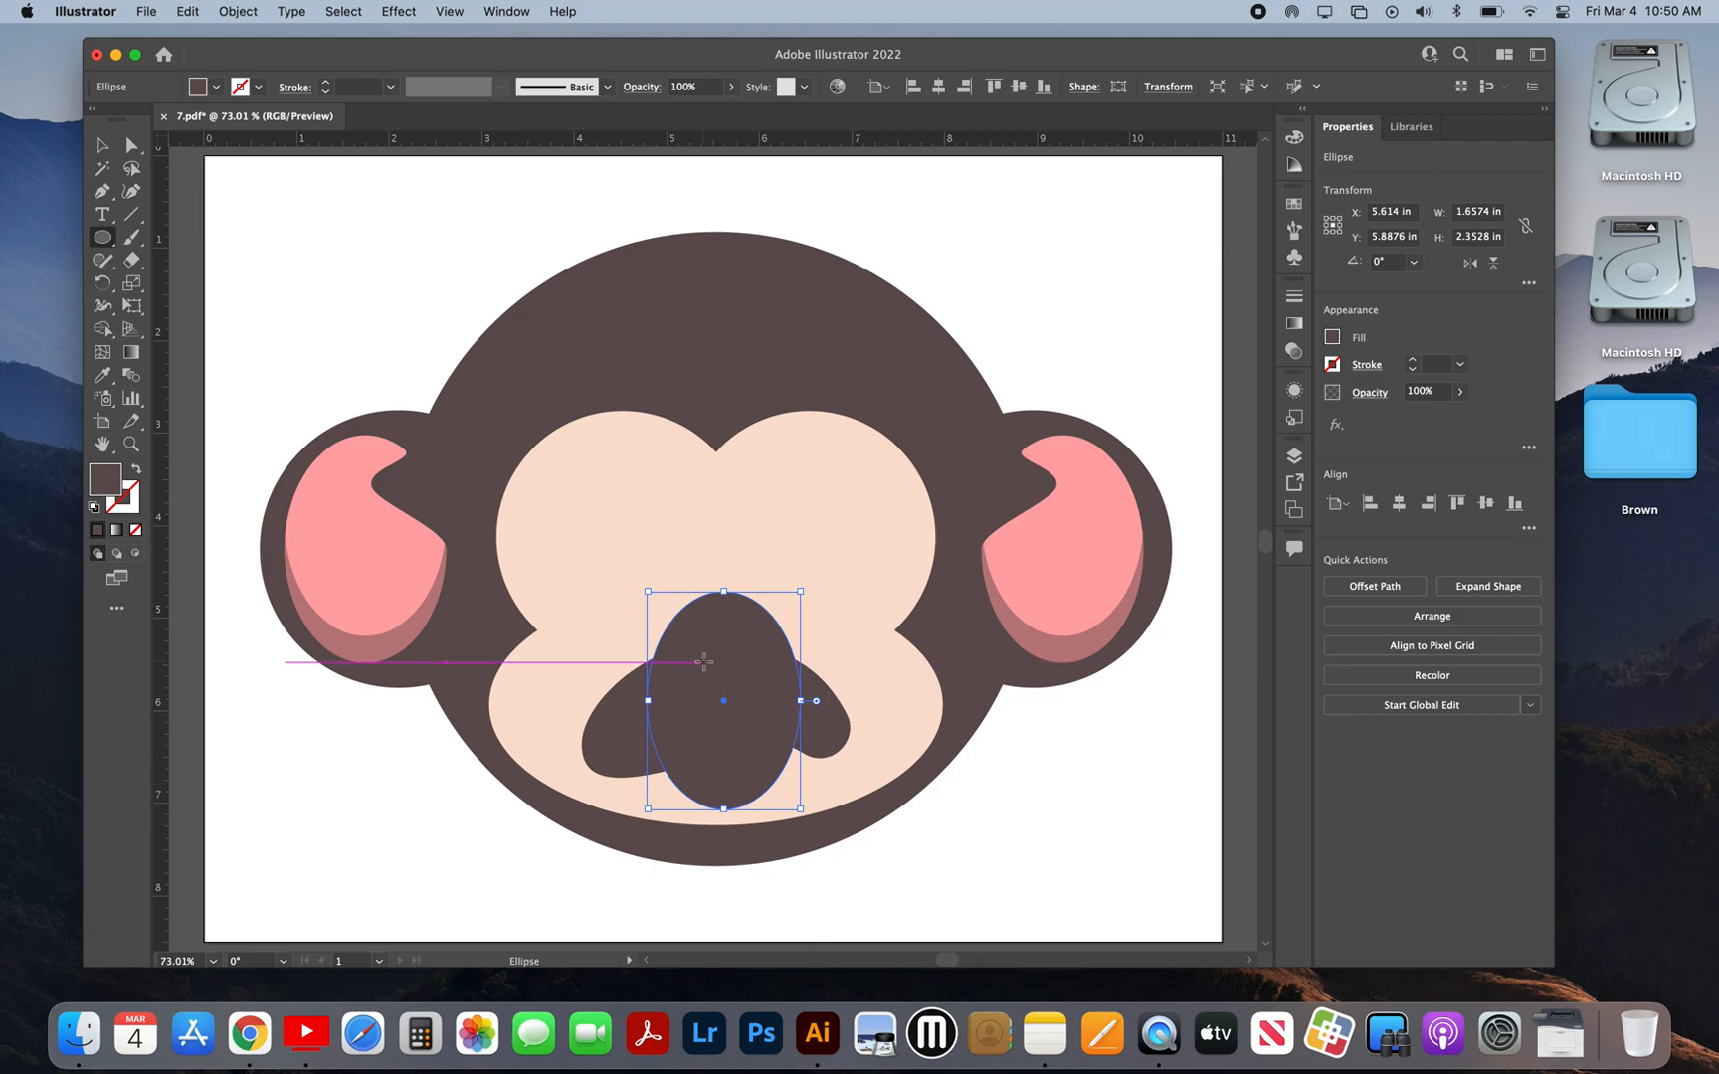
pyautogui.click(101, 147)
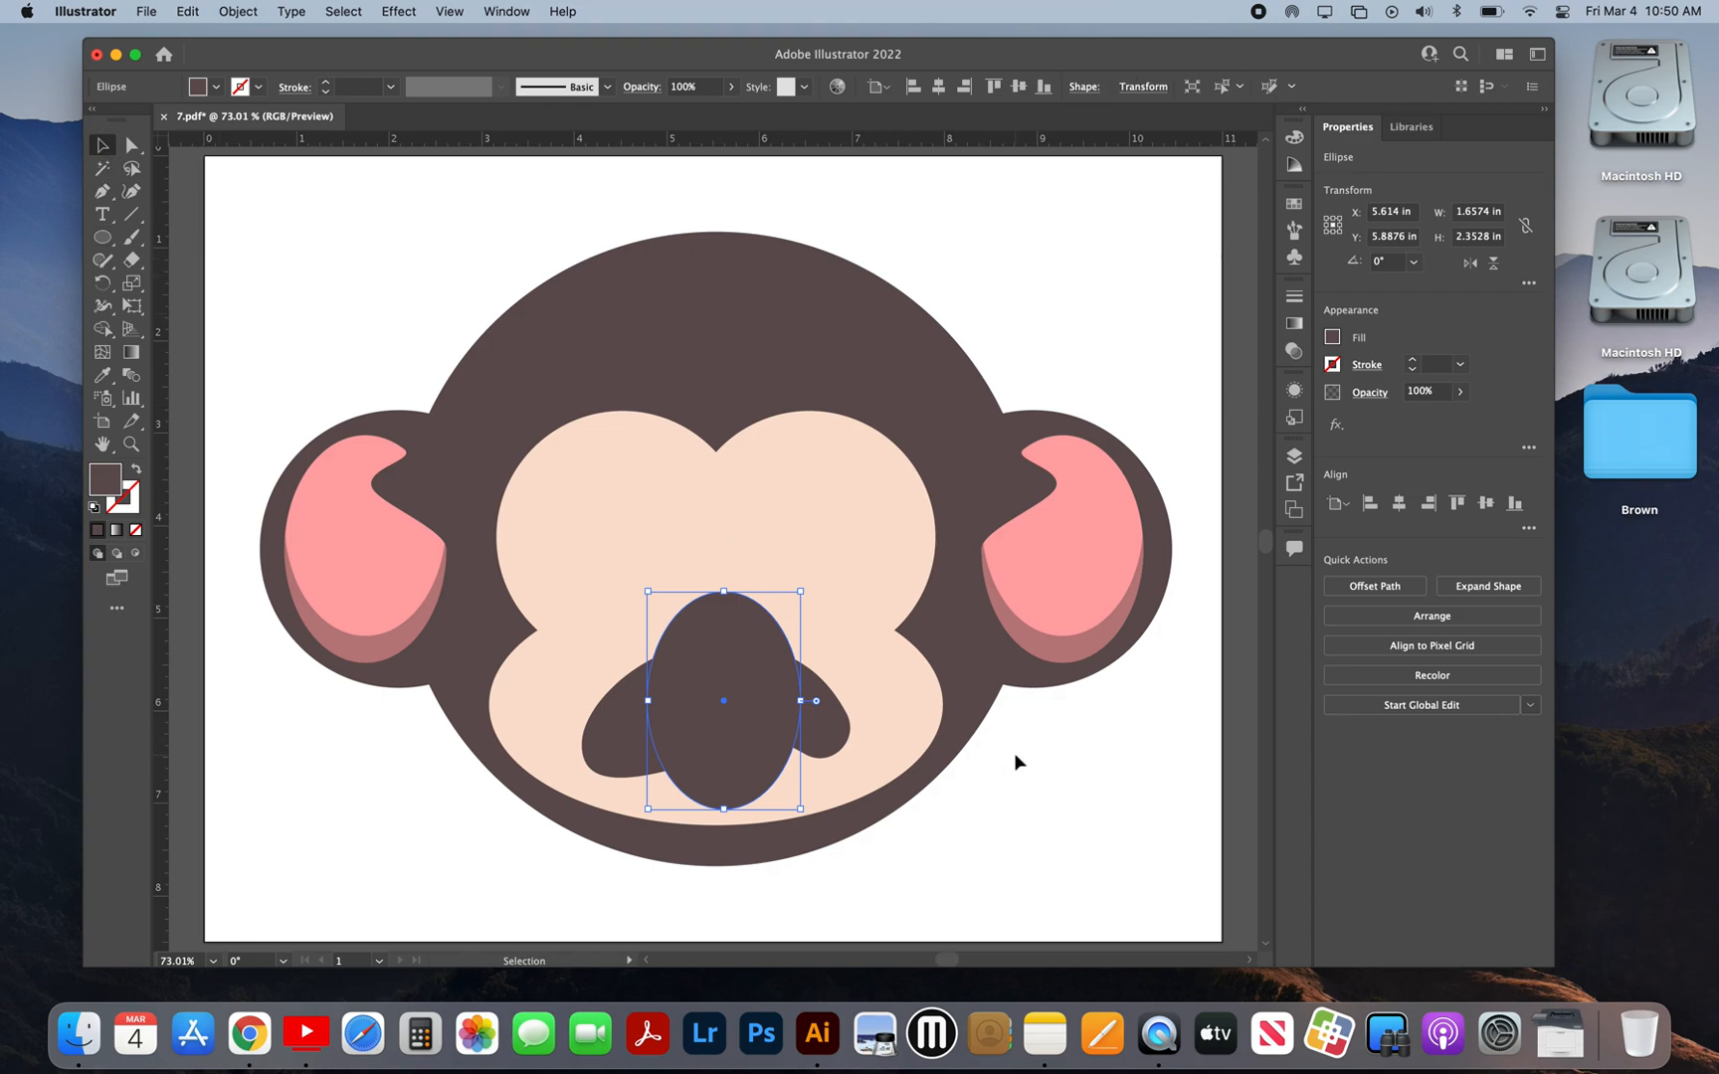
# Step: Cut the tall ellipse out of the duplicated mouth with Minus Front, leaving two separate side pieces
pyautogui.click(834, 736)
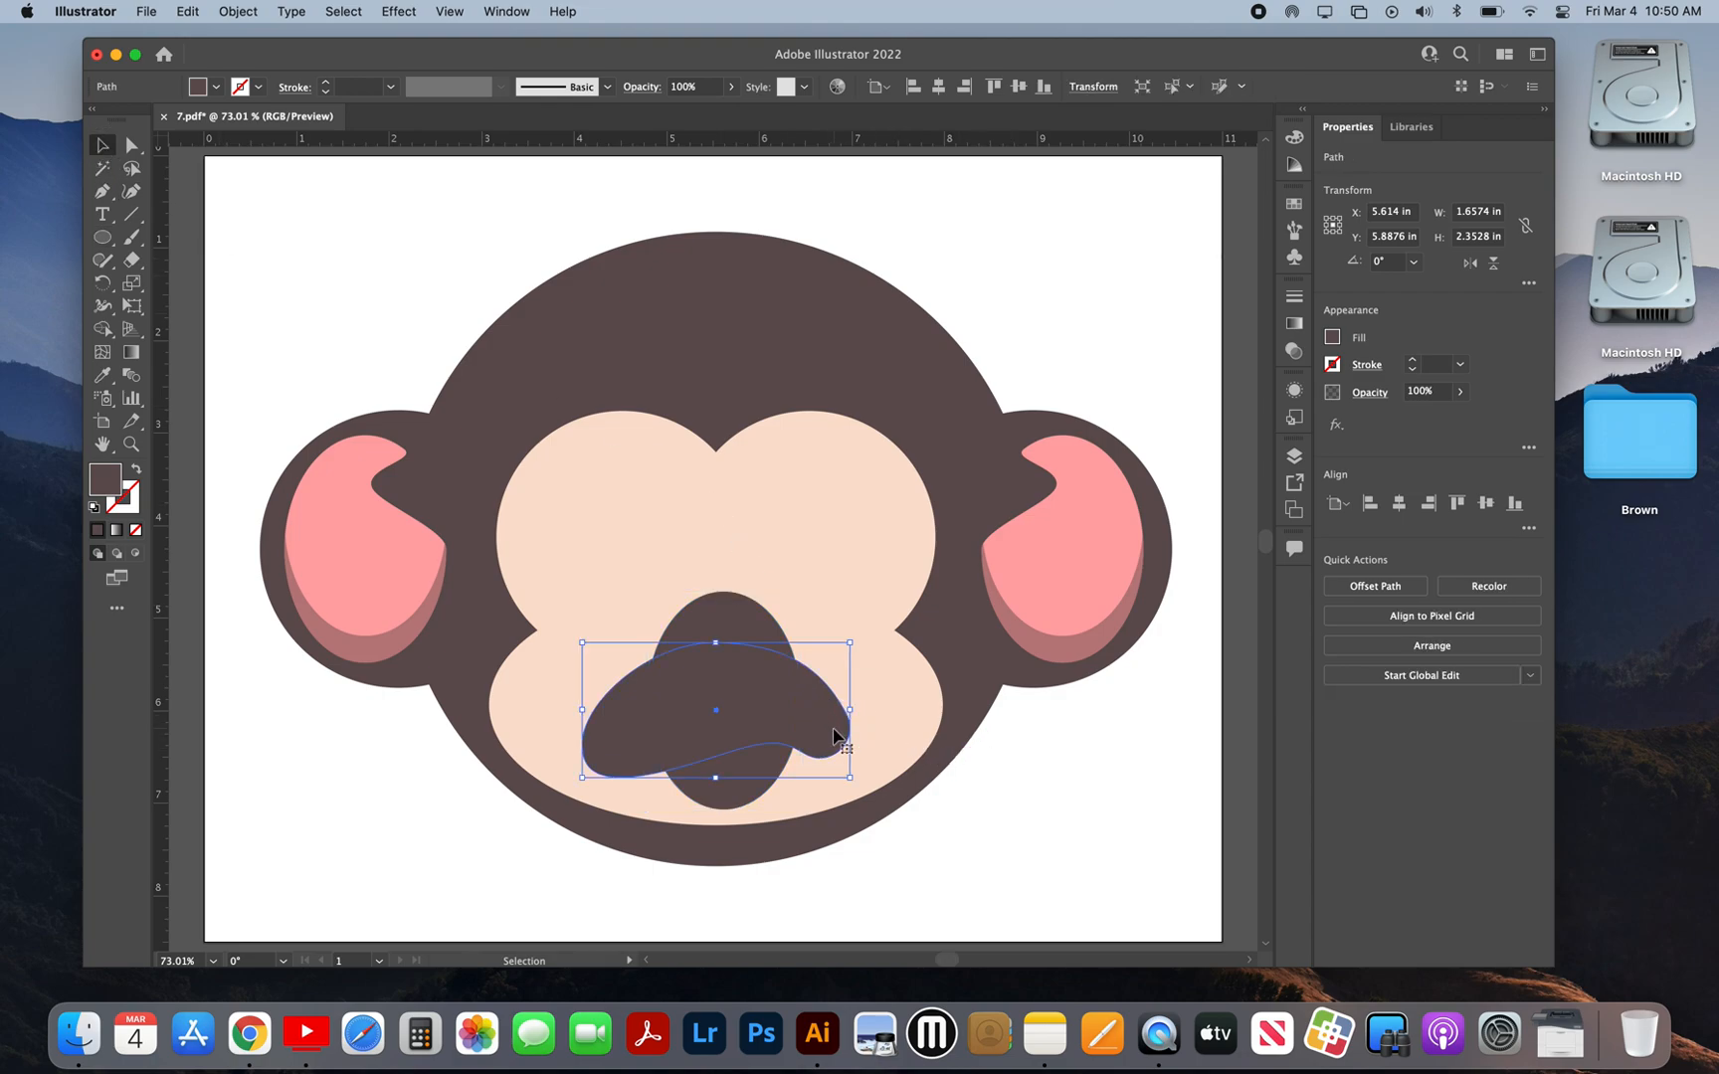
pyautogui.press('a')
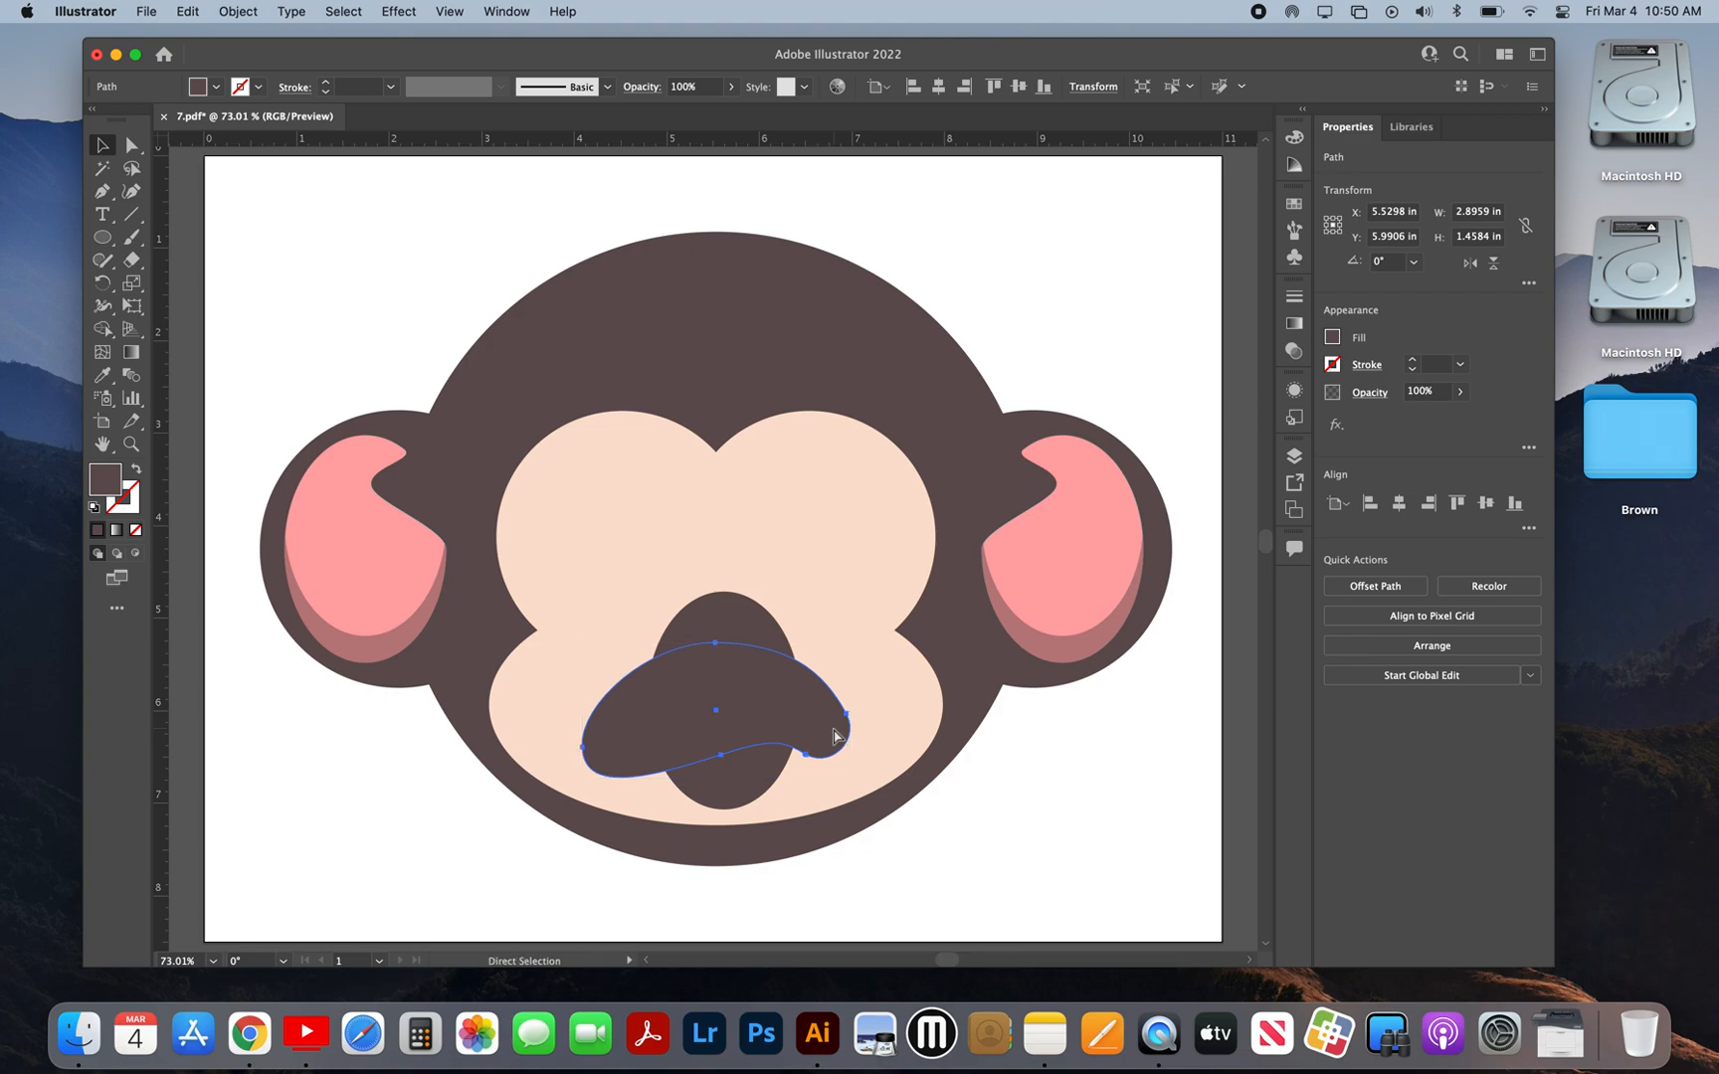
pyautogui.press('v')
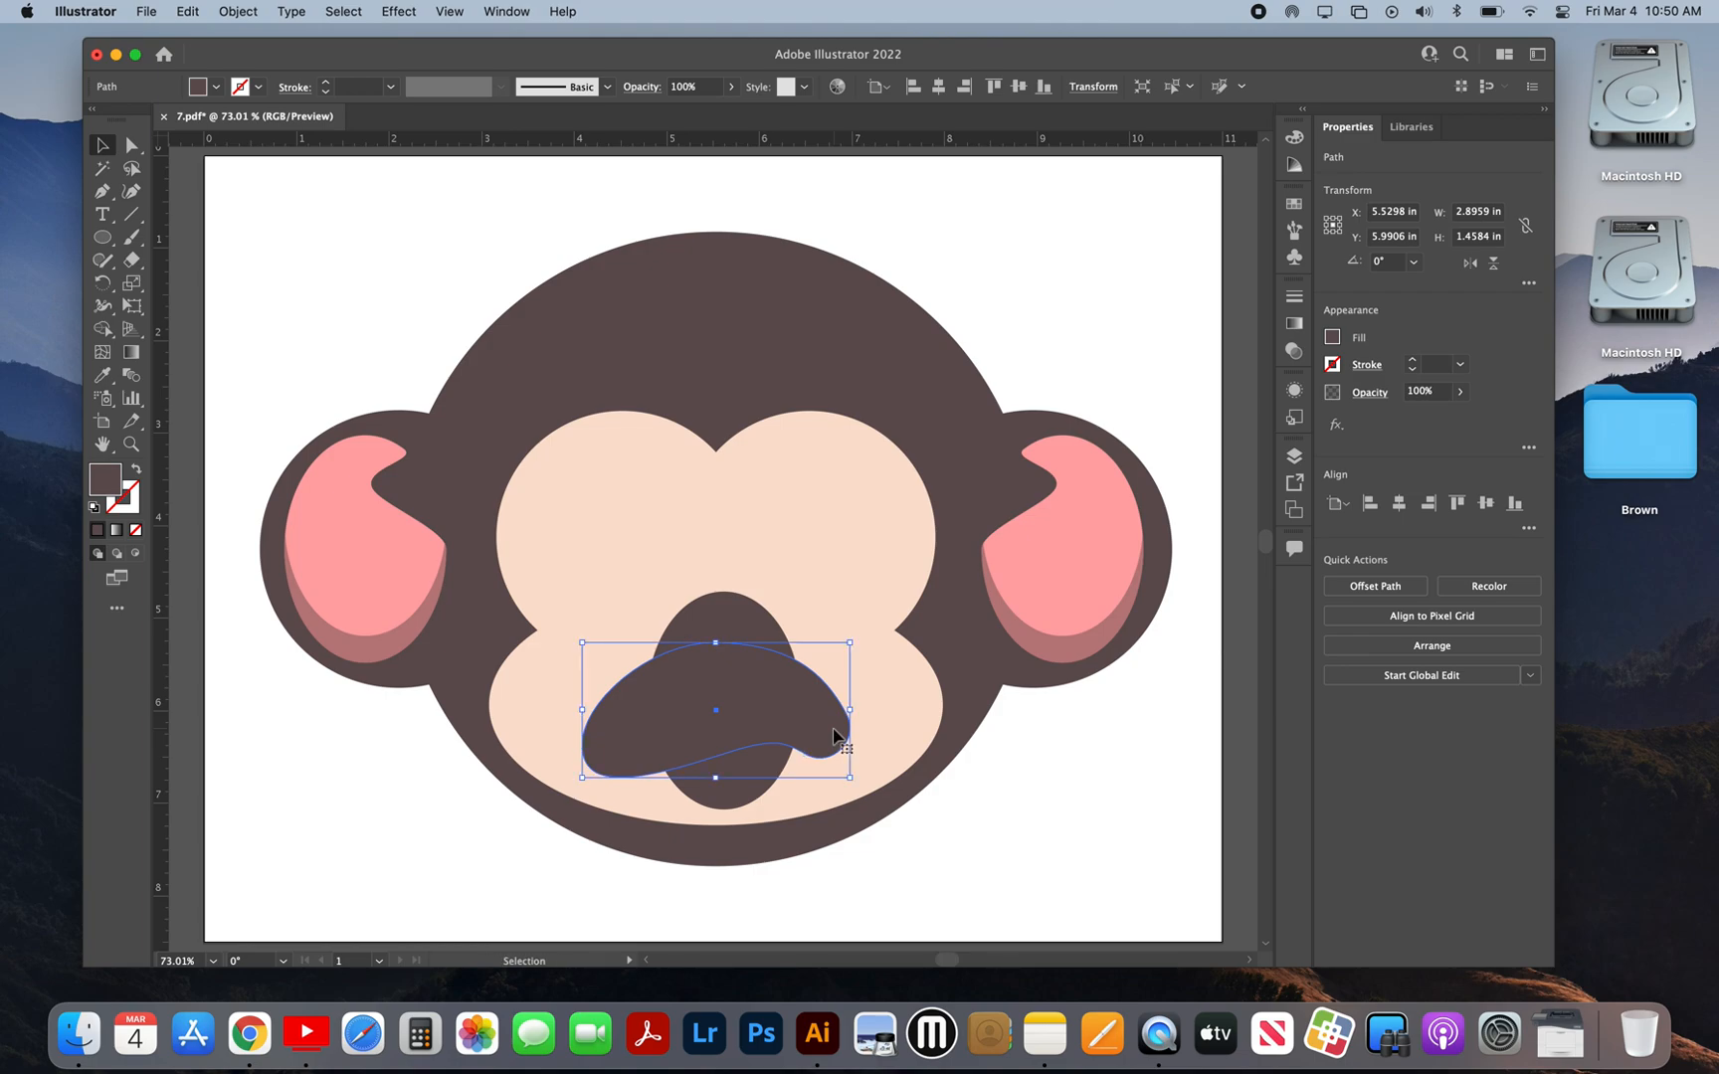
pyautogui.keyDown('shift'); pyautogui.click(741, 618); pyautogui.keyUp('shift')
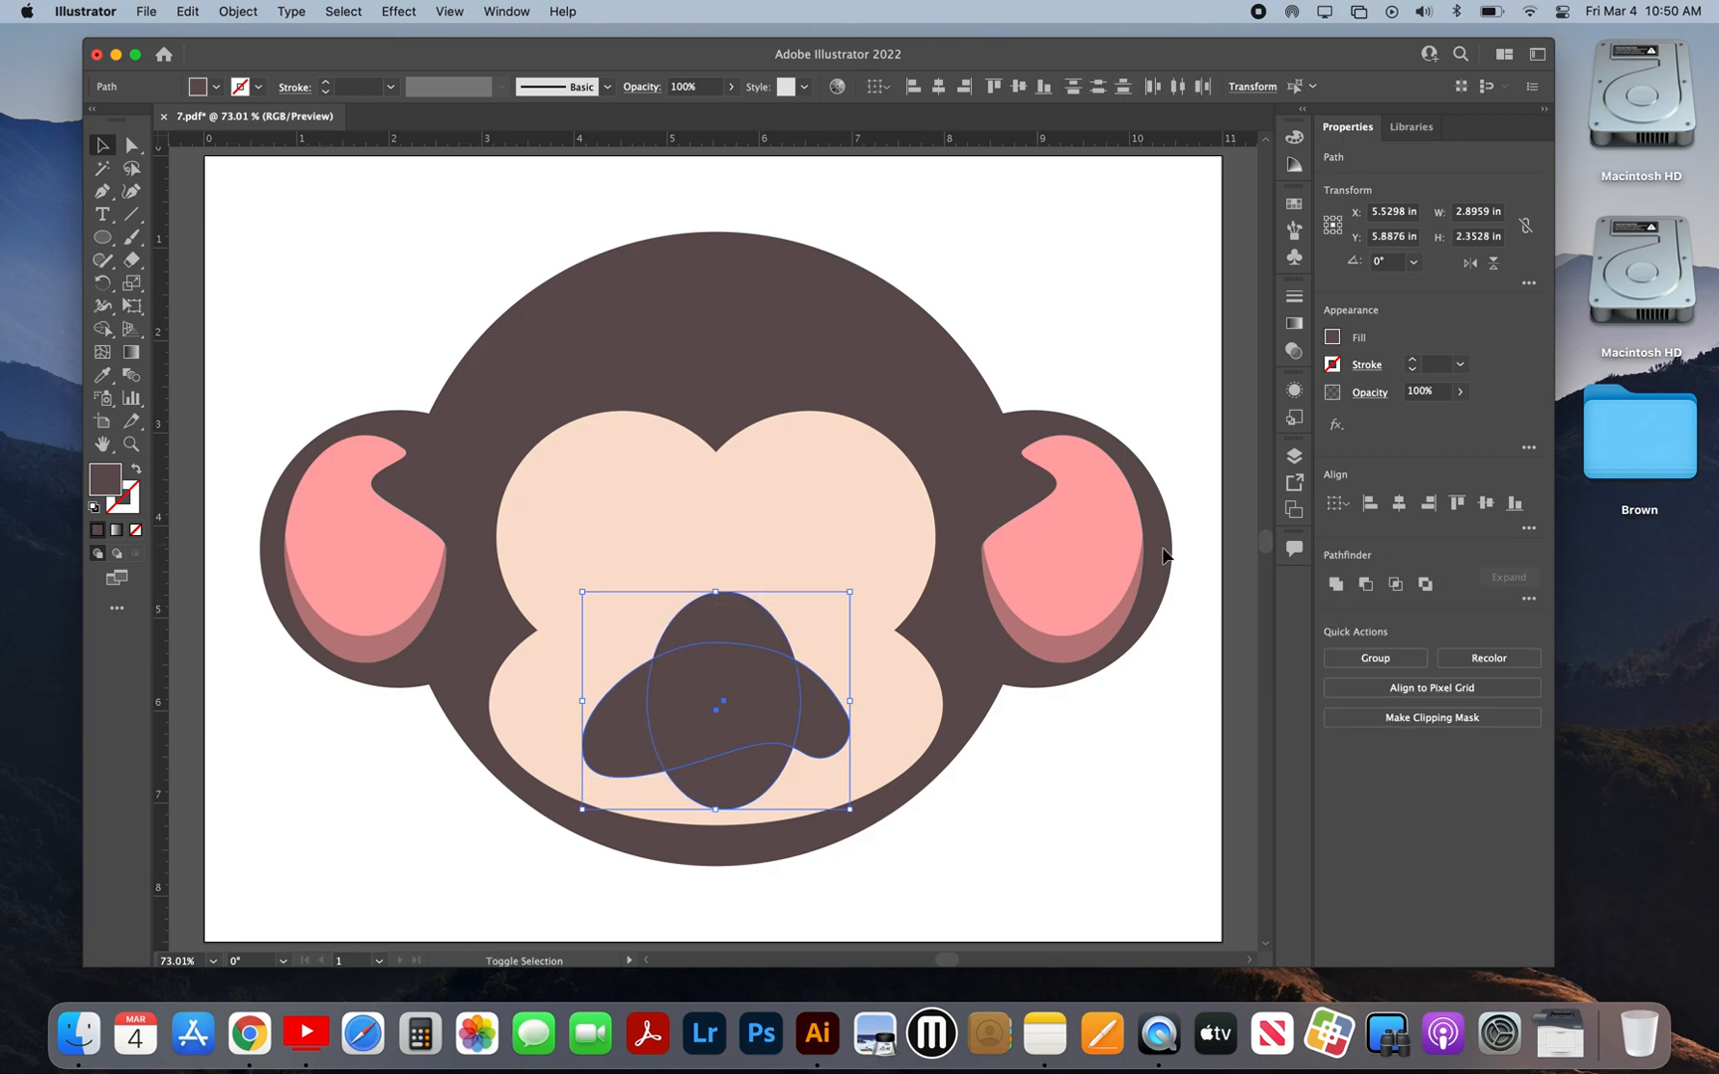
pyautogui.click(1368, 586)
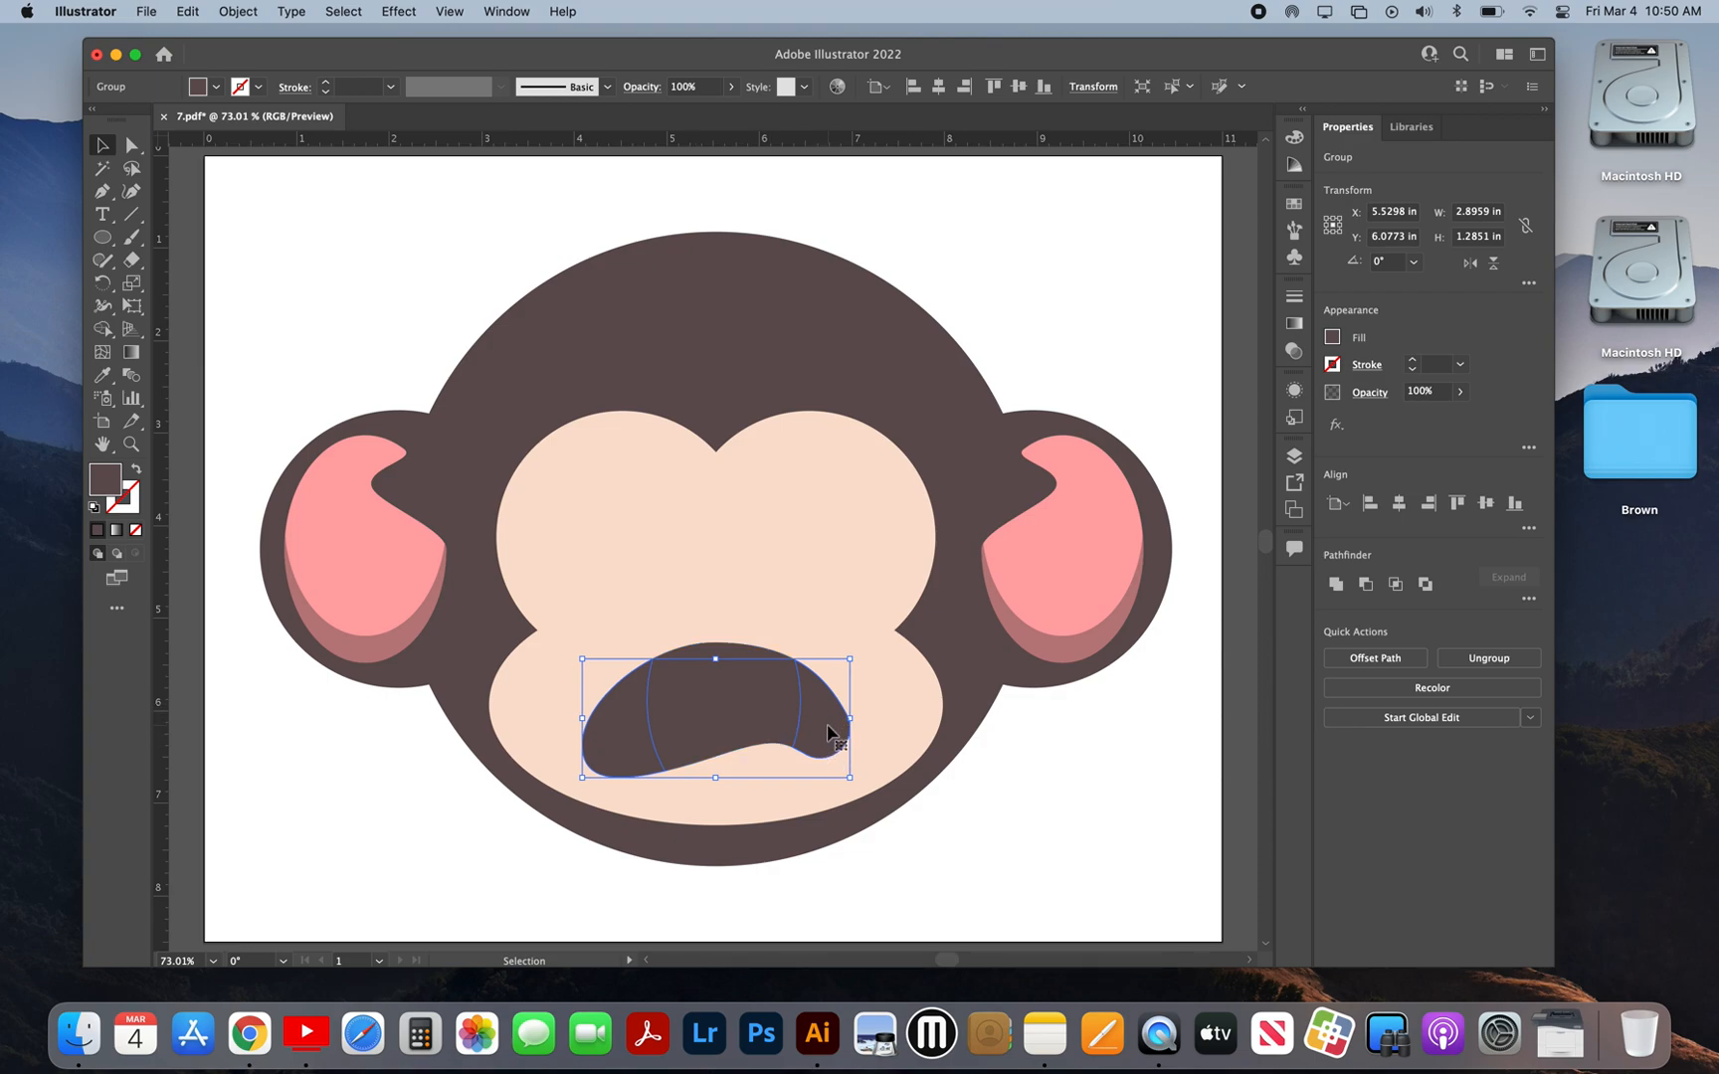
# Step: Recolor the two side pieces of the mouth with the dusky pink sampled from the ear's lower shadow, and deselect them
pyautogui.click(101, 374)
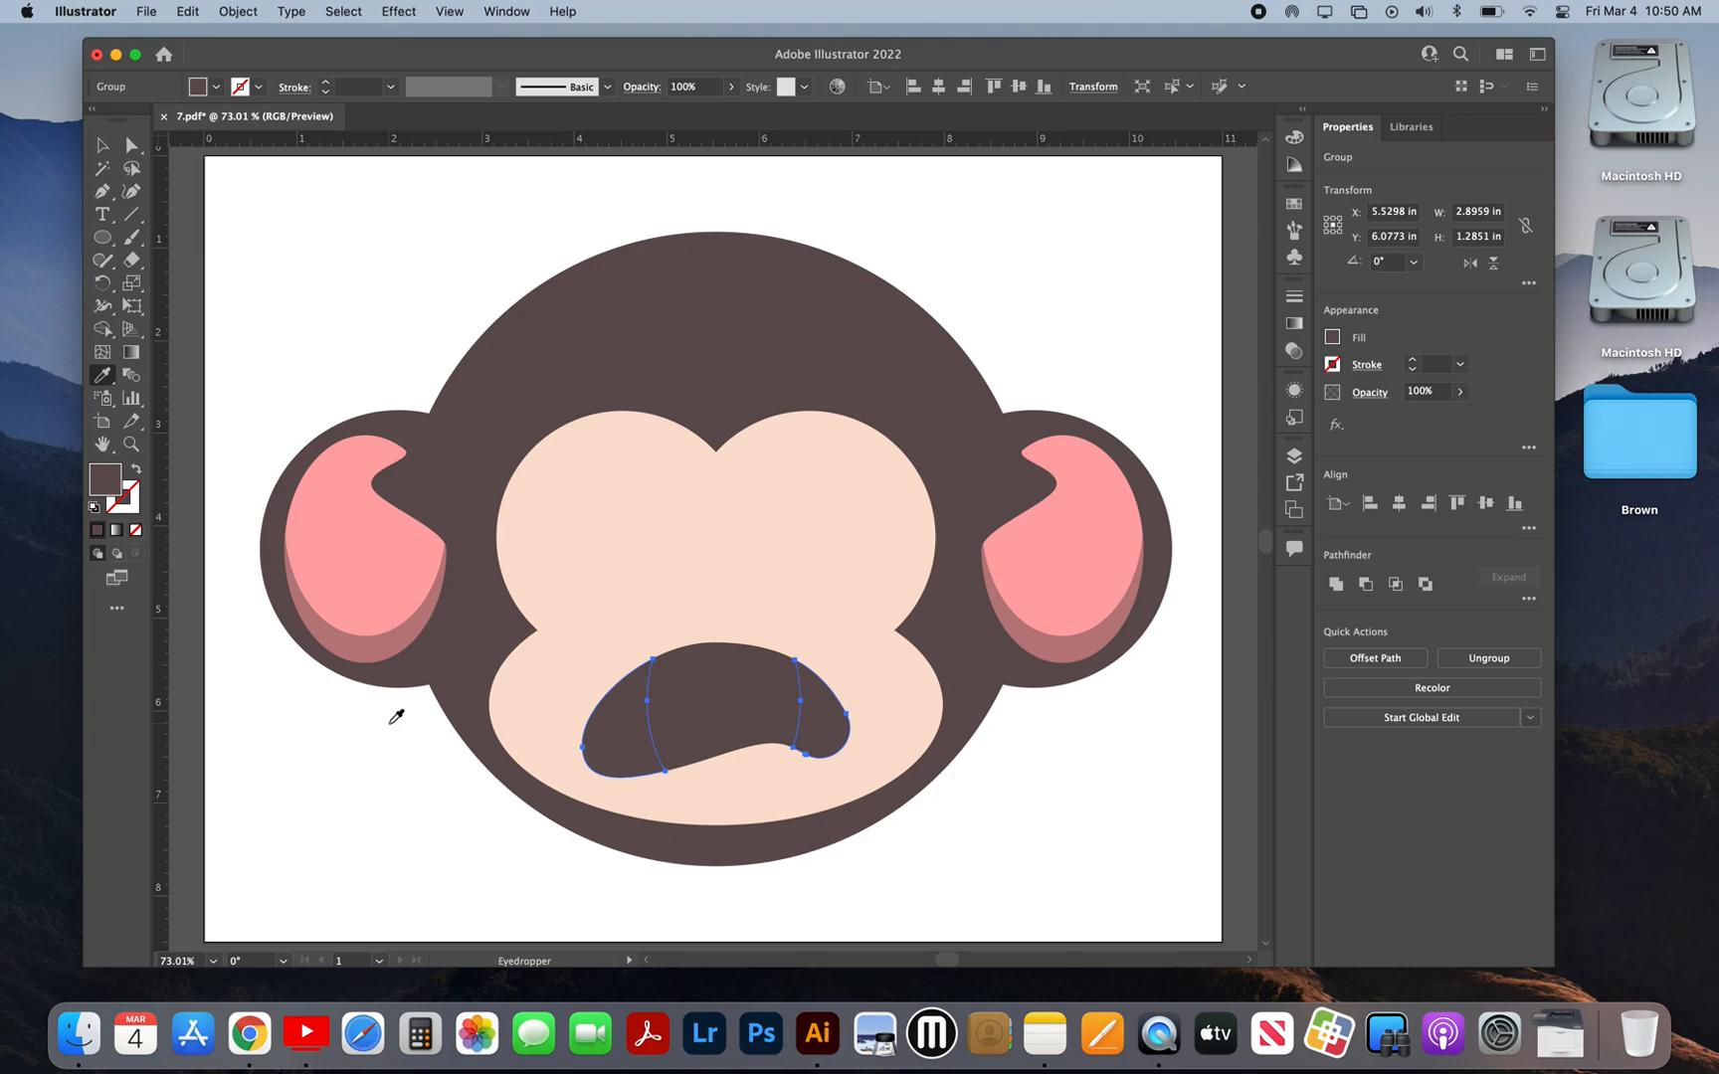
pyautogui.click(406, 642)
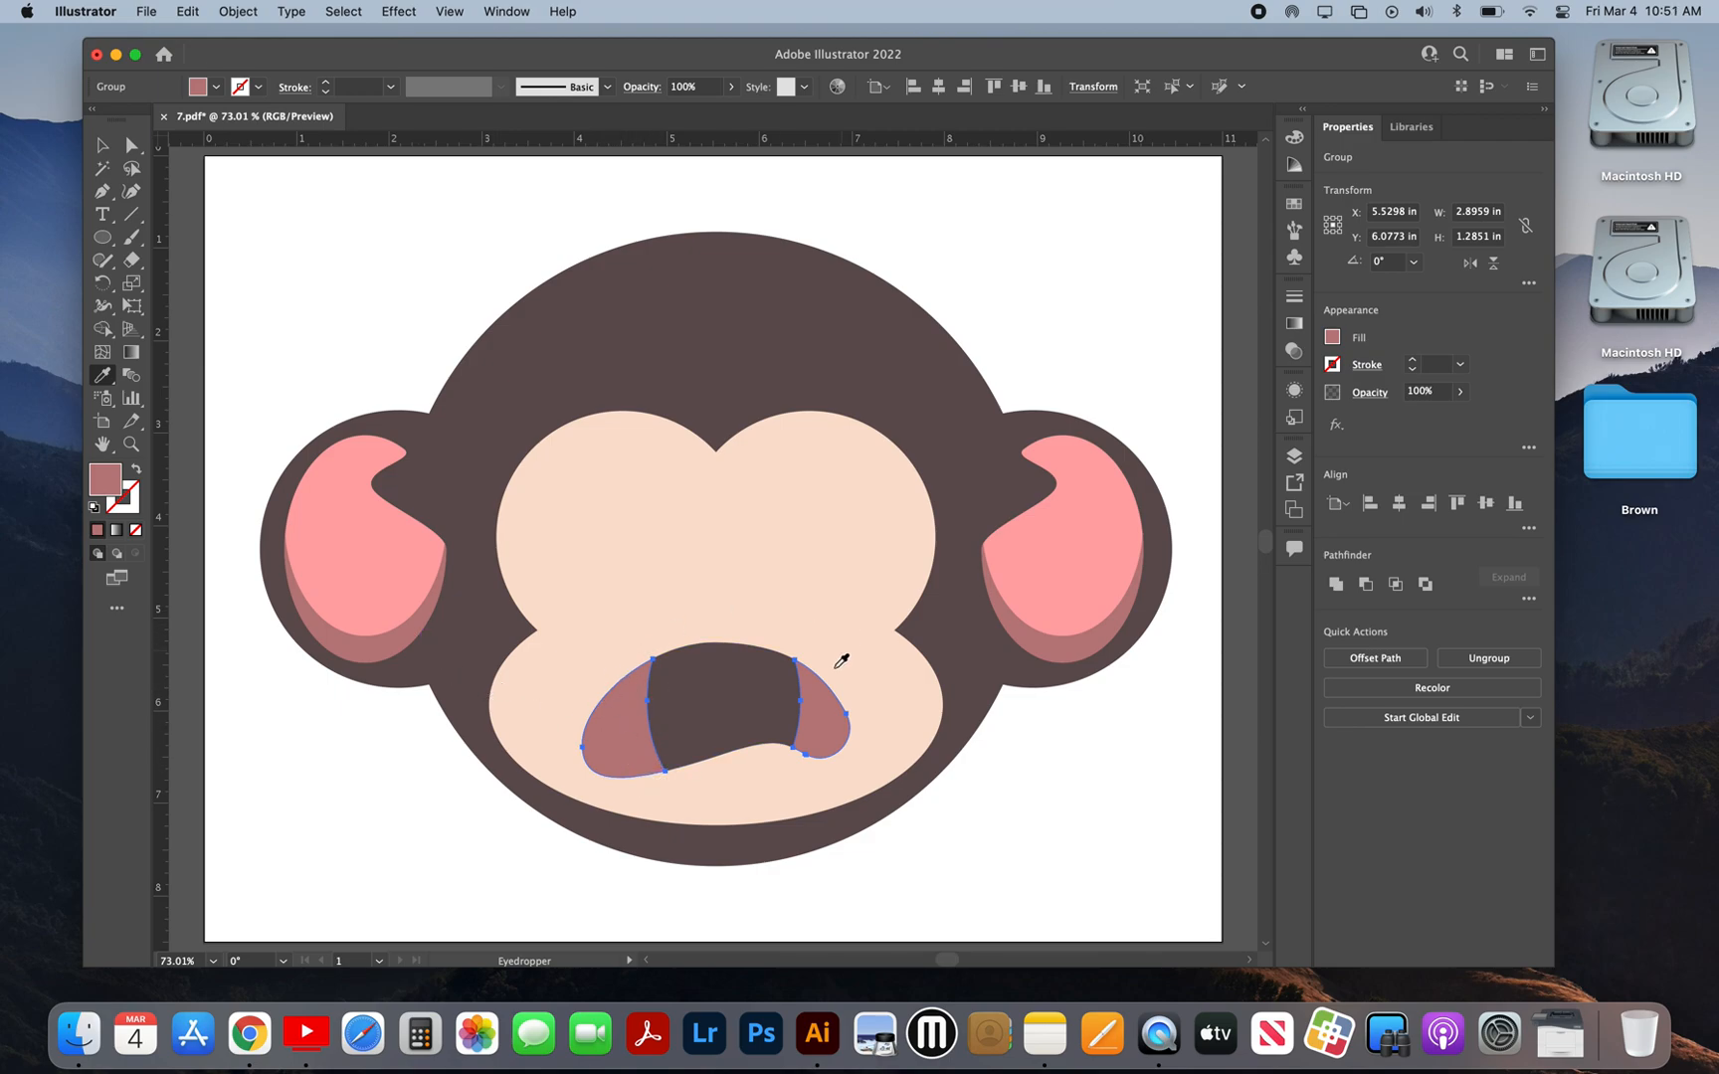
pyautogui.click(102, 145)
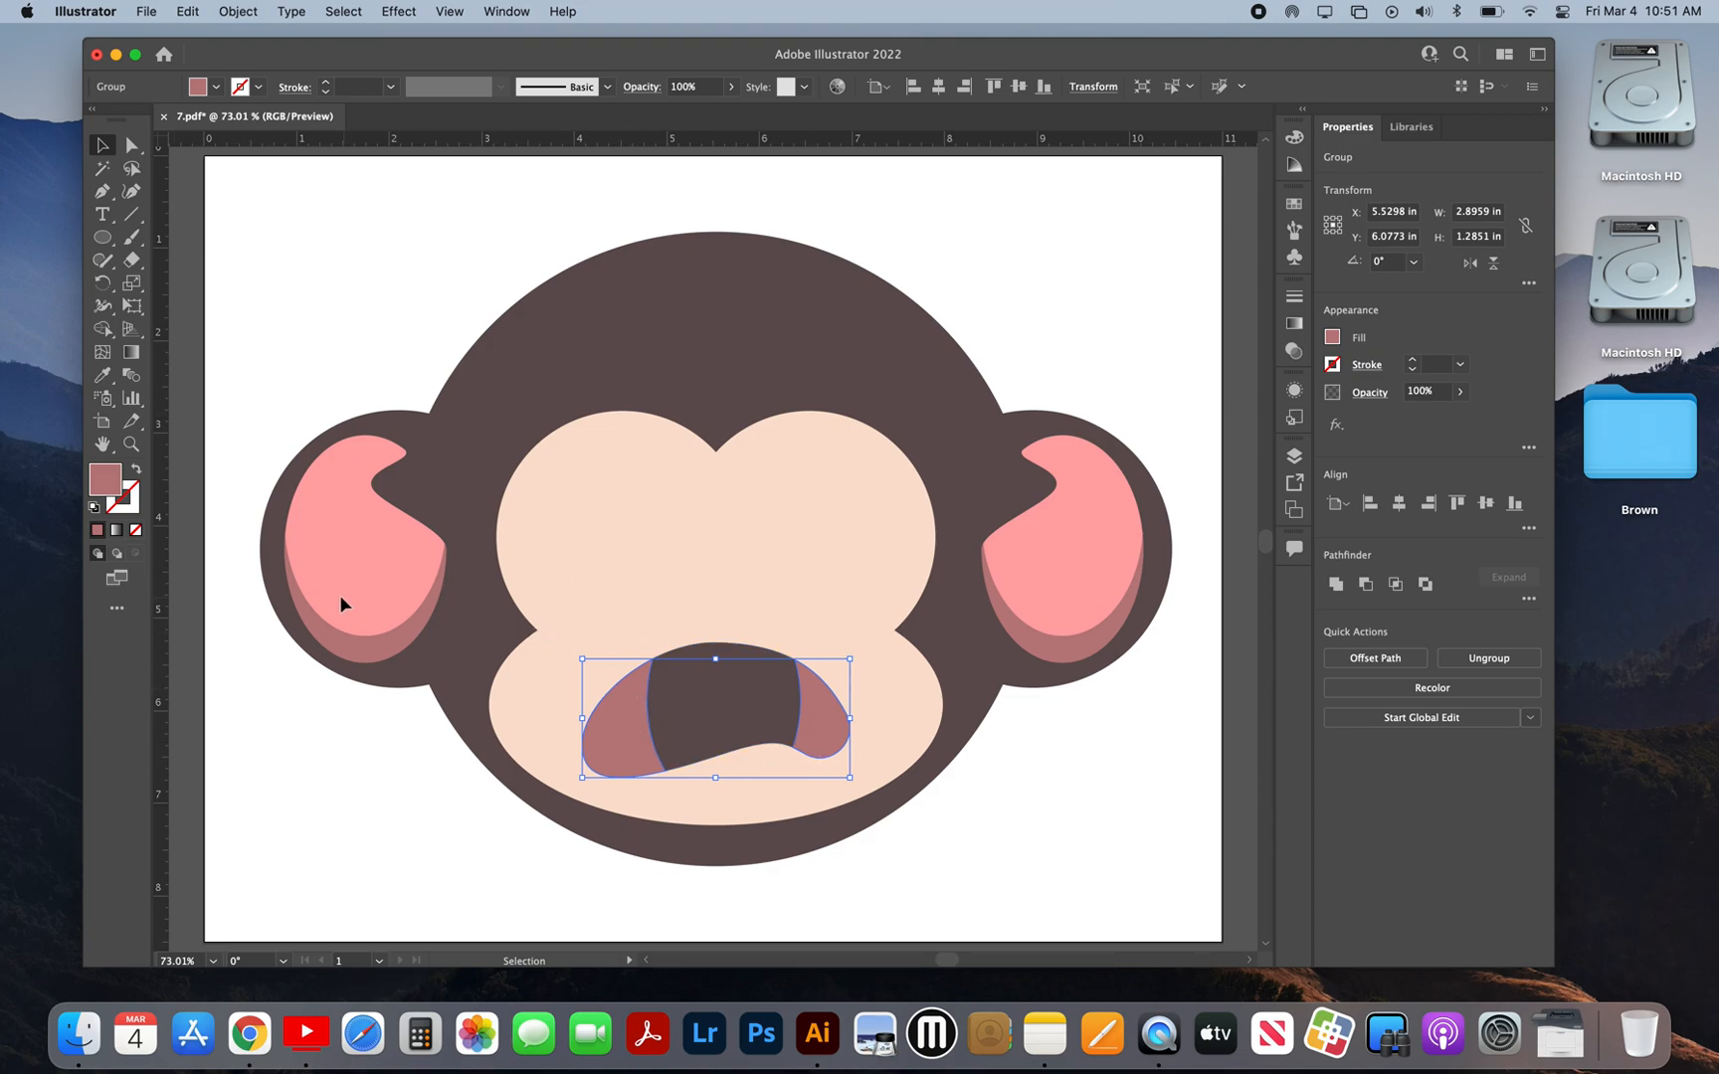
pyautogui.click(1078, 867)
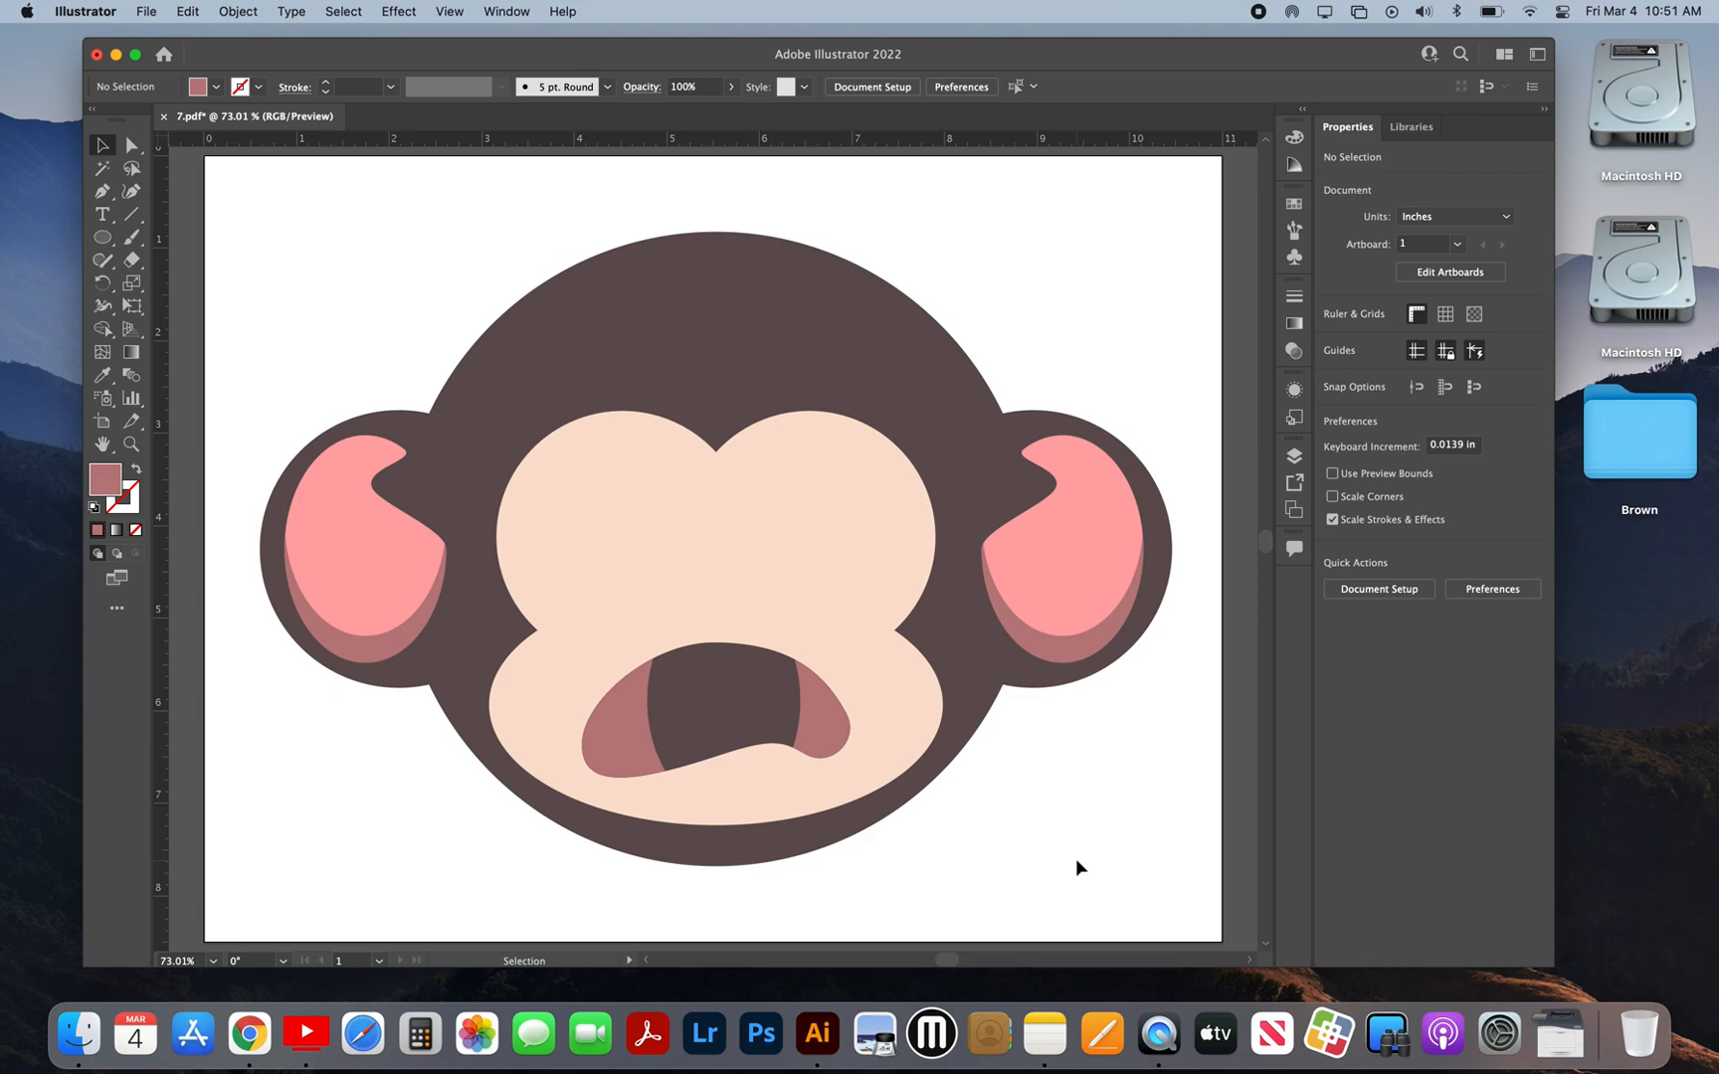
pyautogui.click(764, 708)
pyautogui.press('super+2')
pyautogui.click(764, 707)
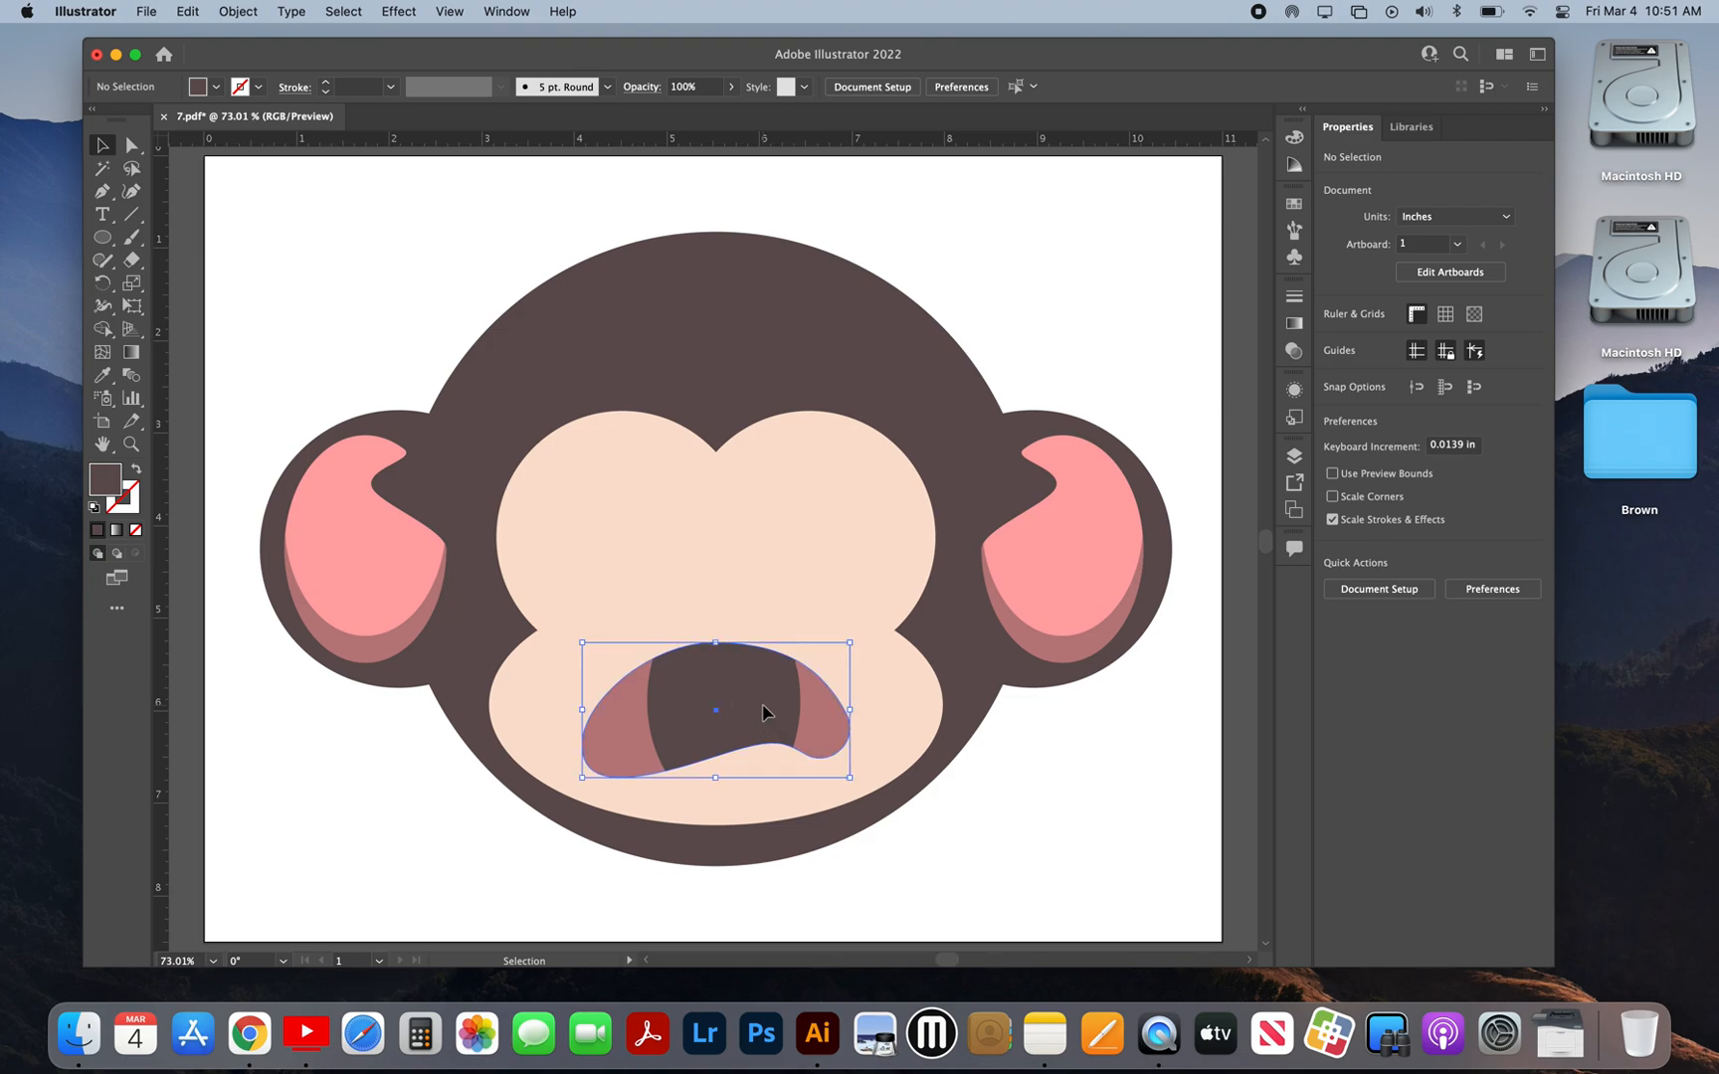
pyautogui.click(823, 737)
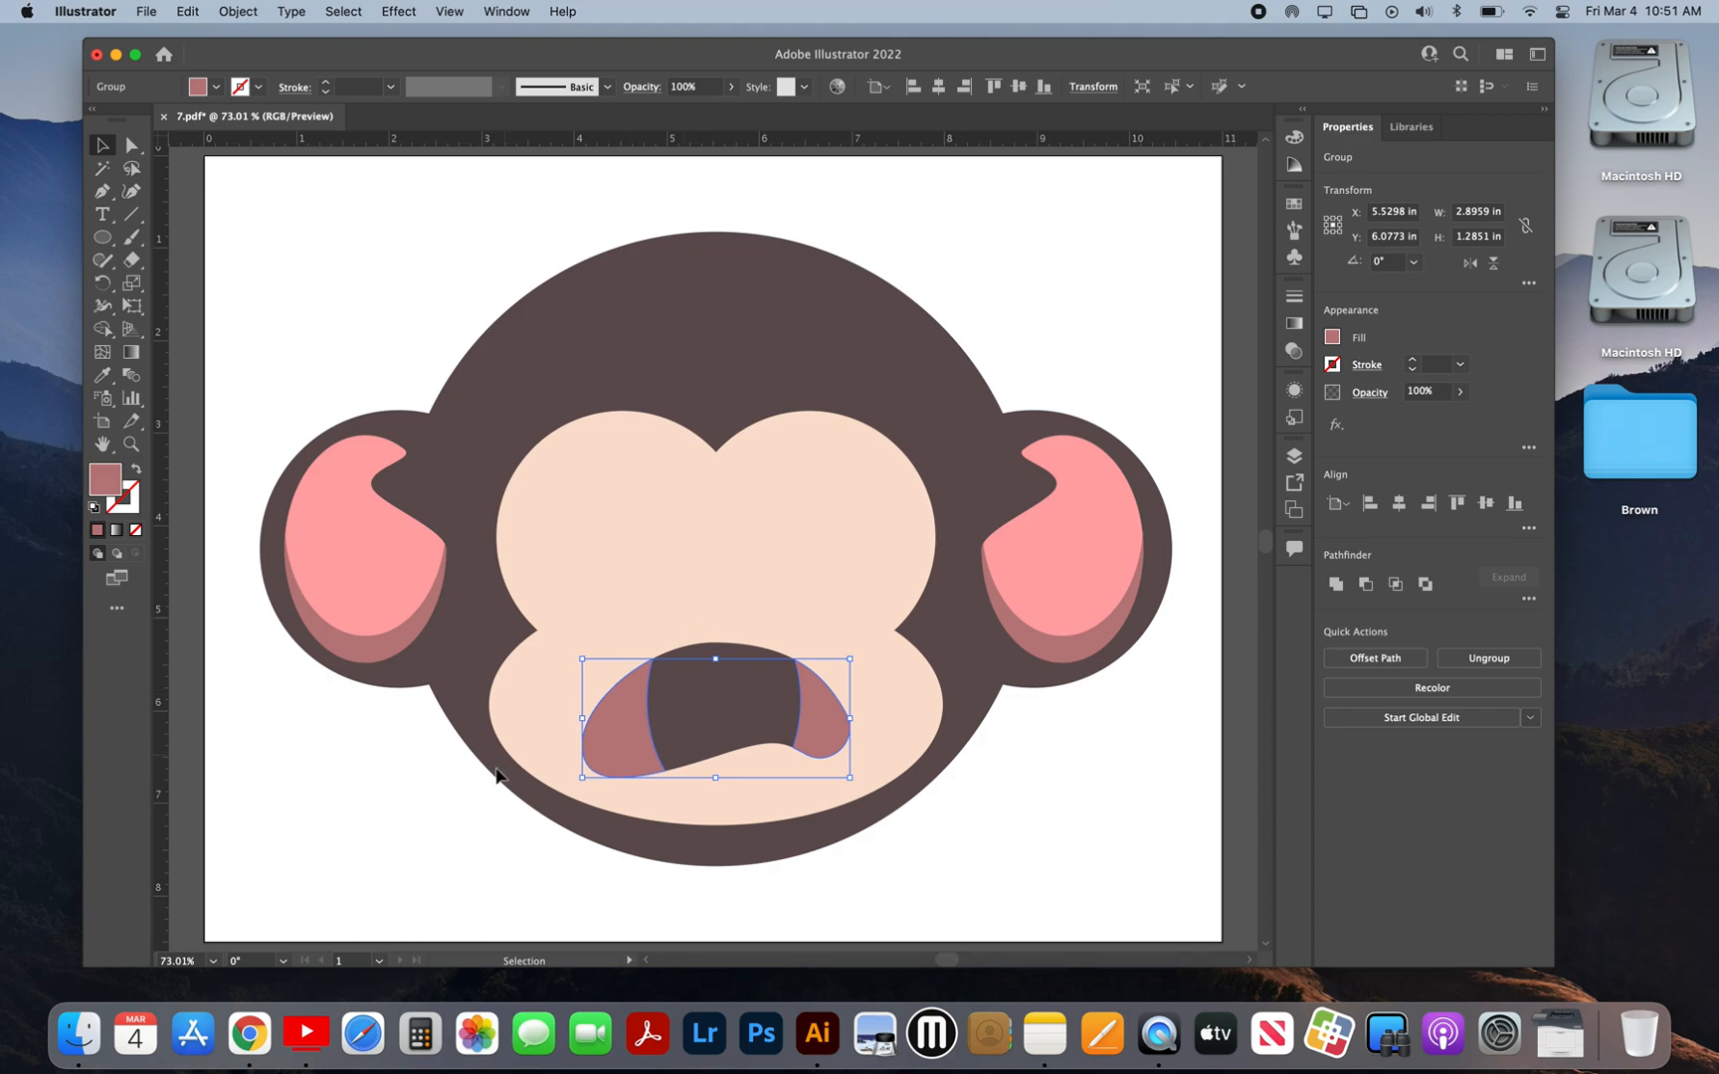
pyautogui.click(499, 812)
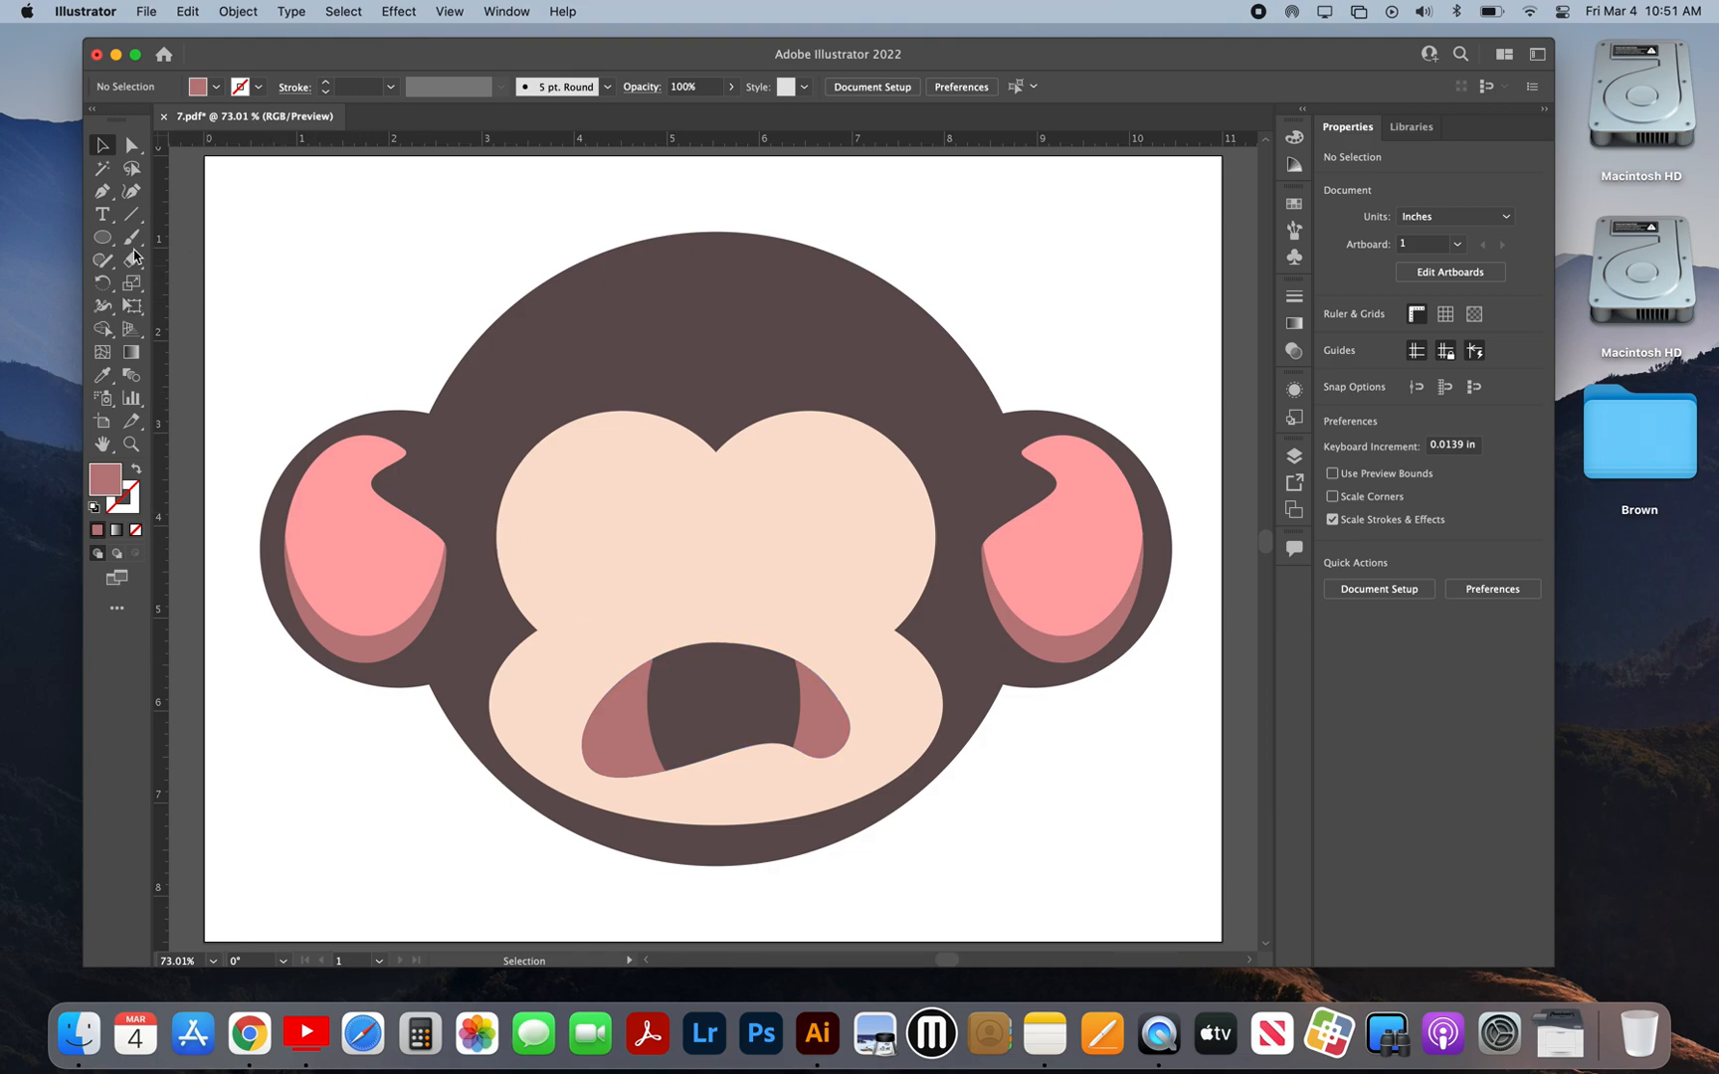
# Step: Draw a narrow vertical ellipse about 0.51 in wide and 1.07 in tall overlapping the middle of the mouth's upper edge
pyautogui.click(102, 237)
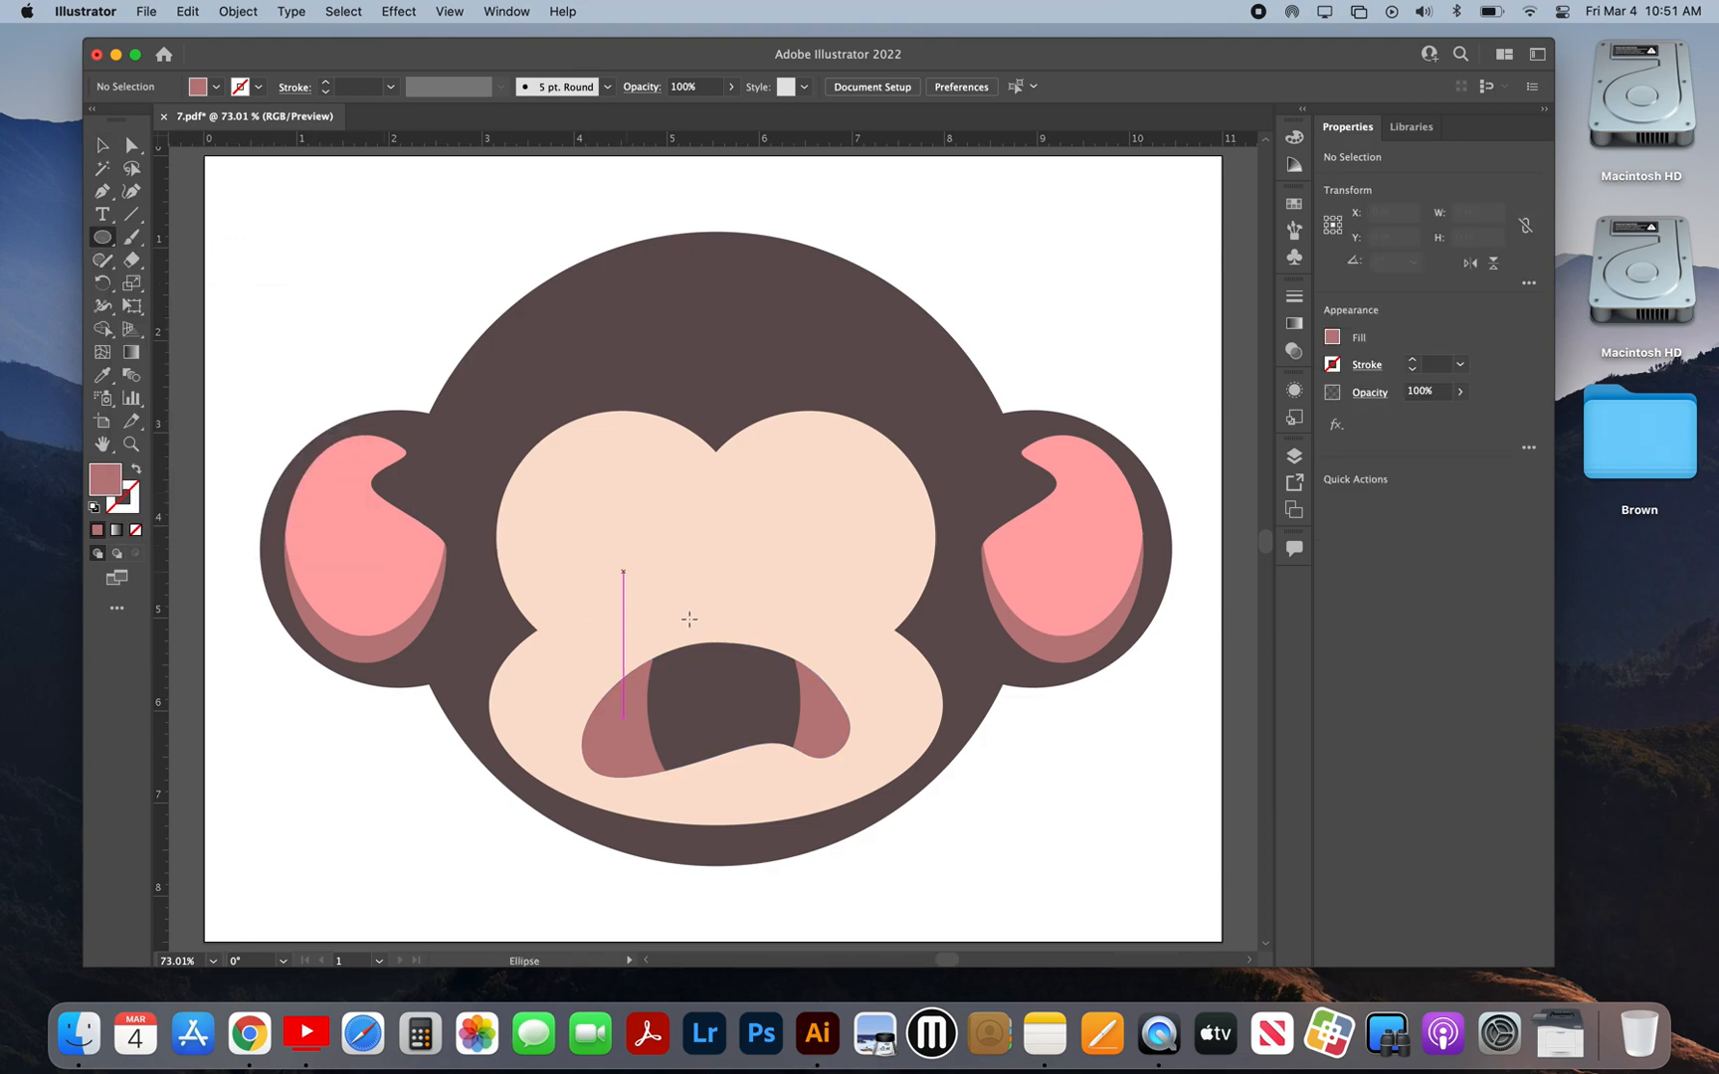
pyautogui.moveTo(693, 599); pyautogui.dragTo(760, 708)
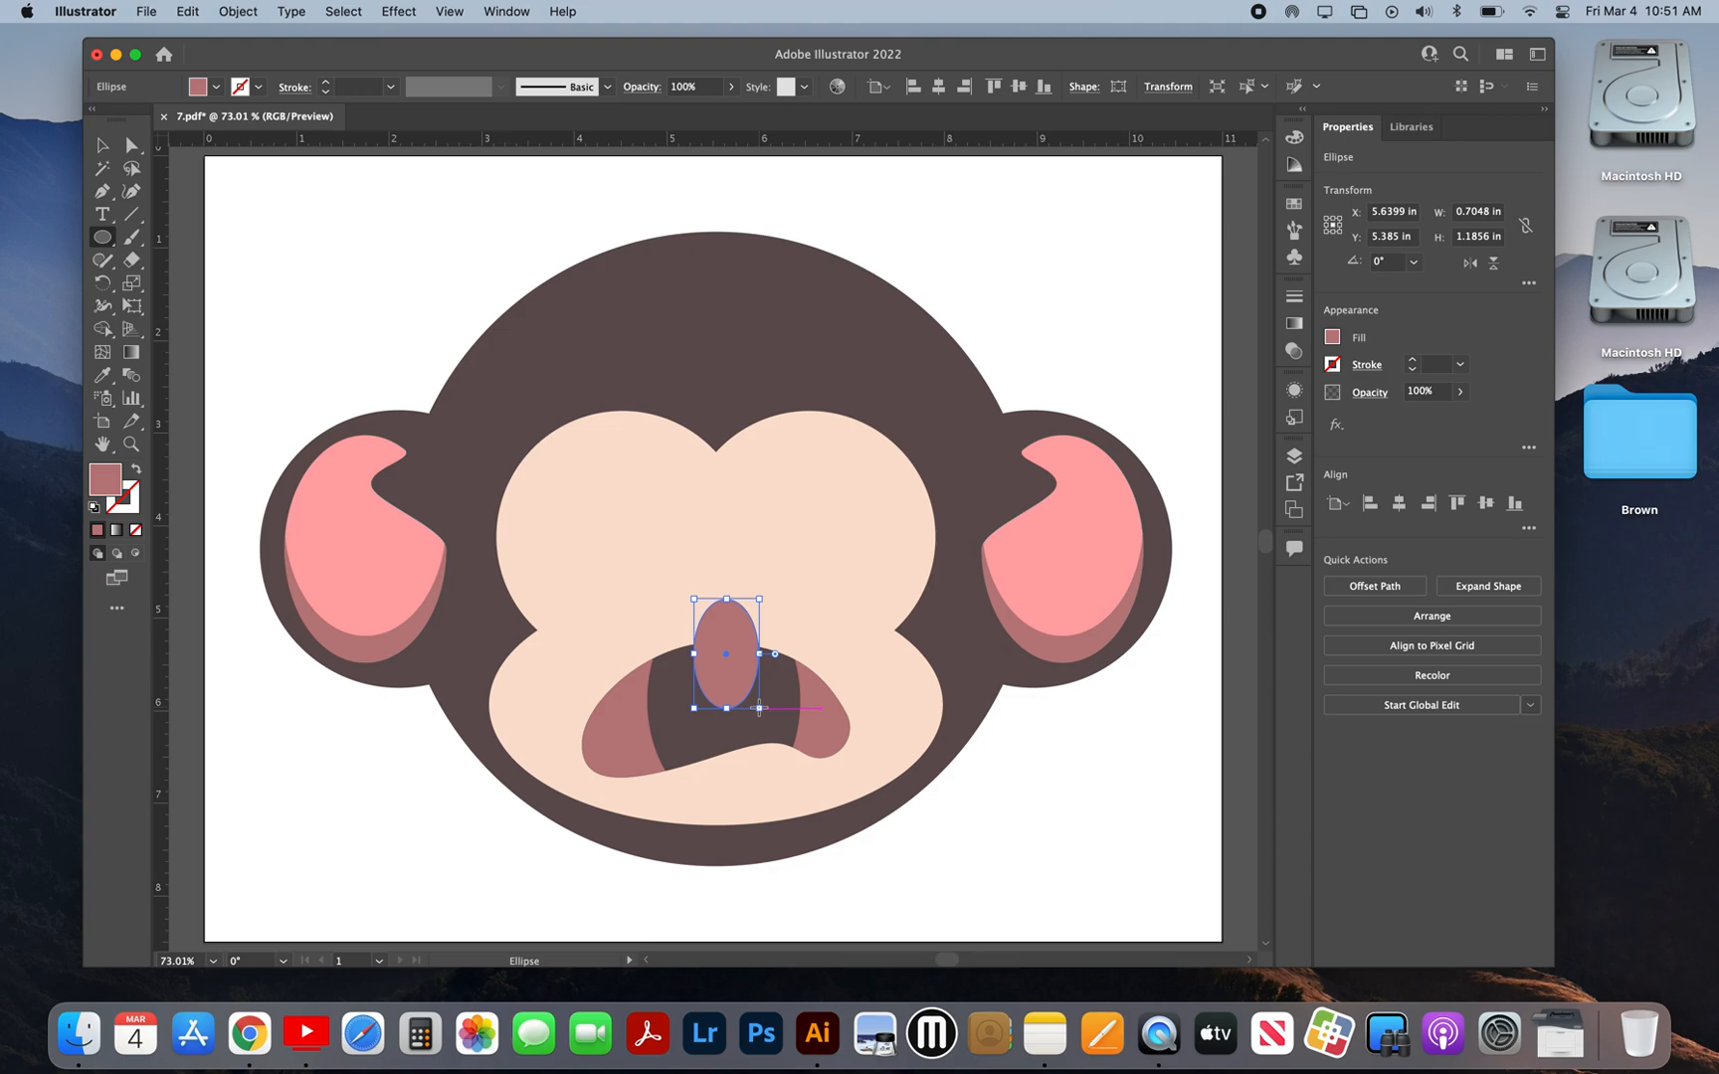
pyautogui.click(103, 146)
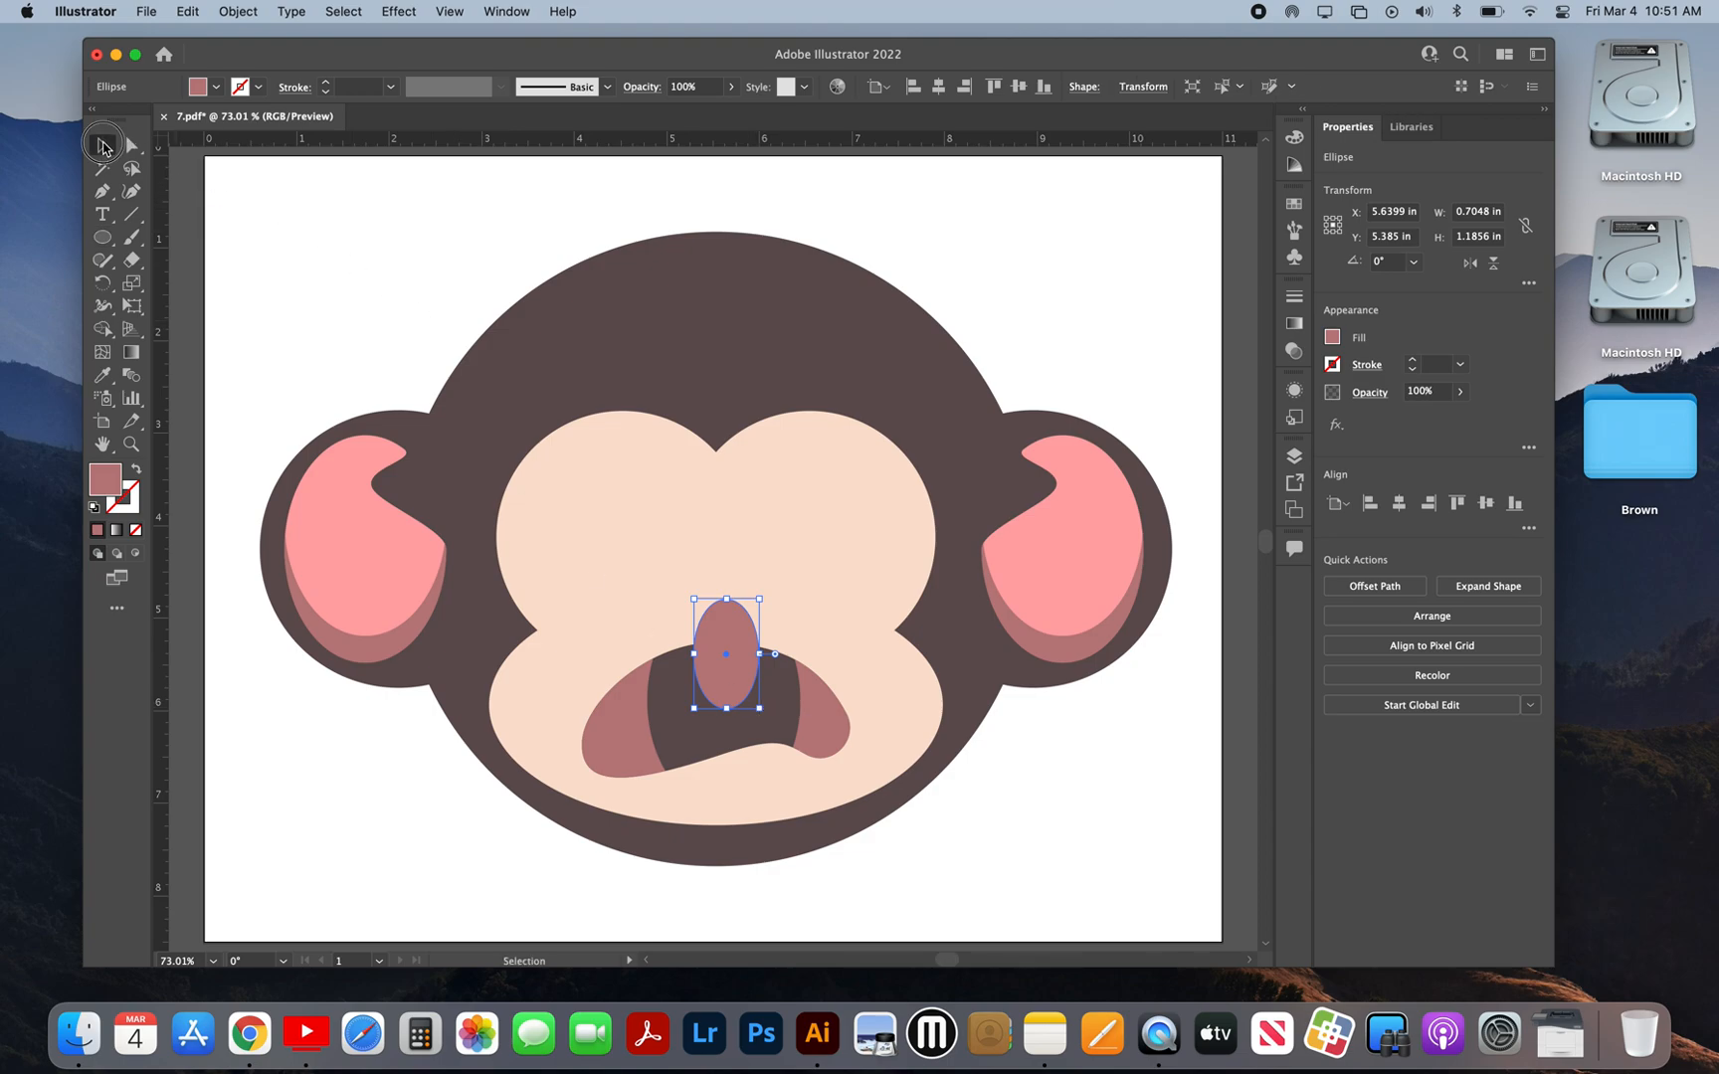
pyautogui.moveTo(727, 659)
pyautogui.mouseDown()
pyautogui.moveTo(724, 707)
pyautogui.moveTo(724, 663)
pyautogui.mouseUp()
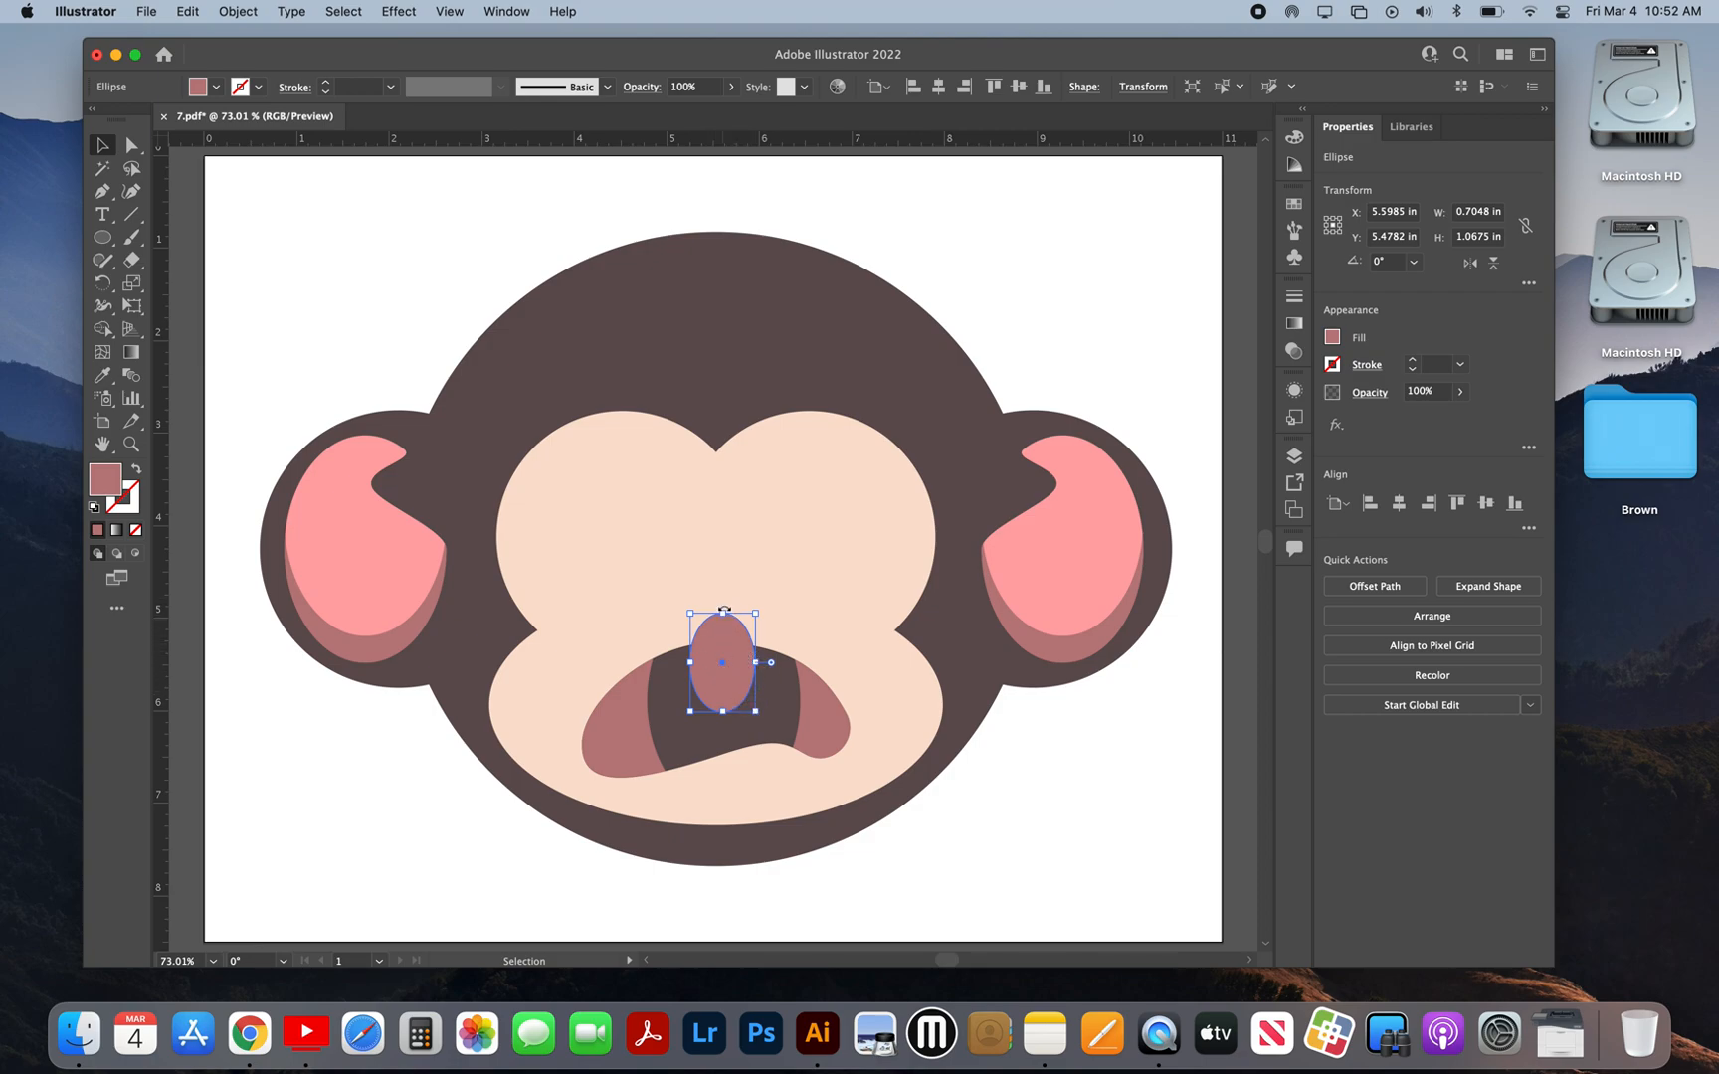
pyautogui.moveTo(754, 667); pyautogui.dragTo(748, 667)
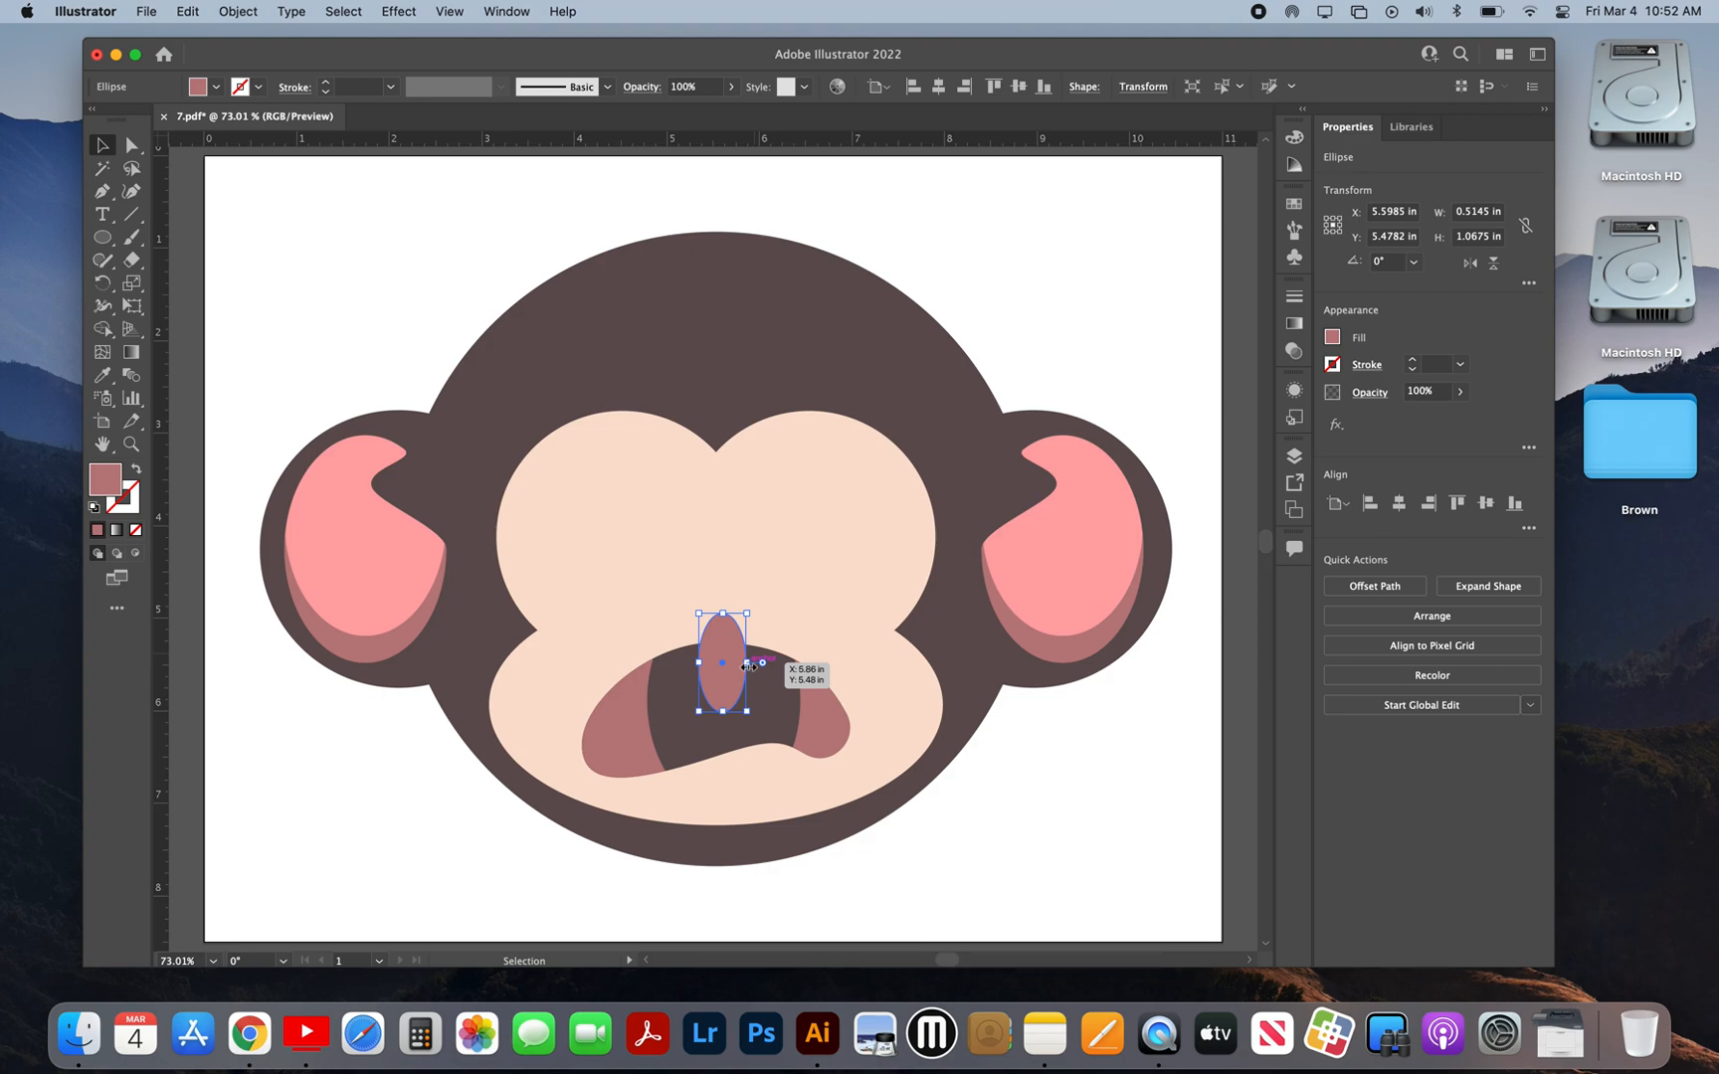
# Step: Convert the narrow ellipse's top anchor point to a corner and slightly shorten the resulting teardrop
pyautogui.click(131, 145)
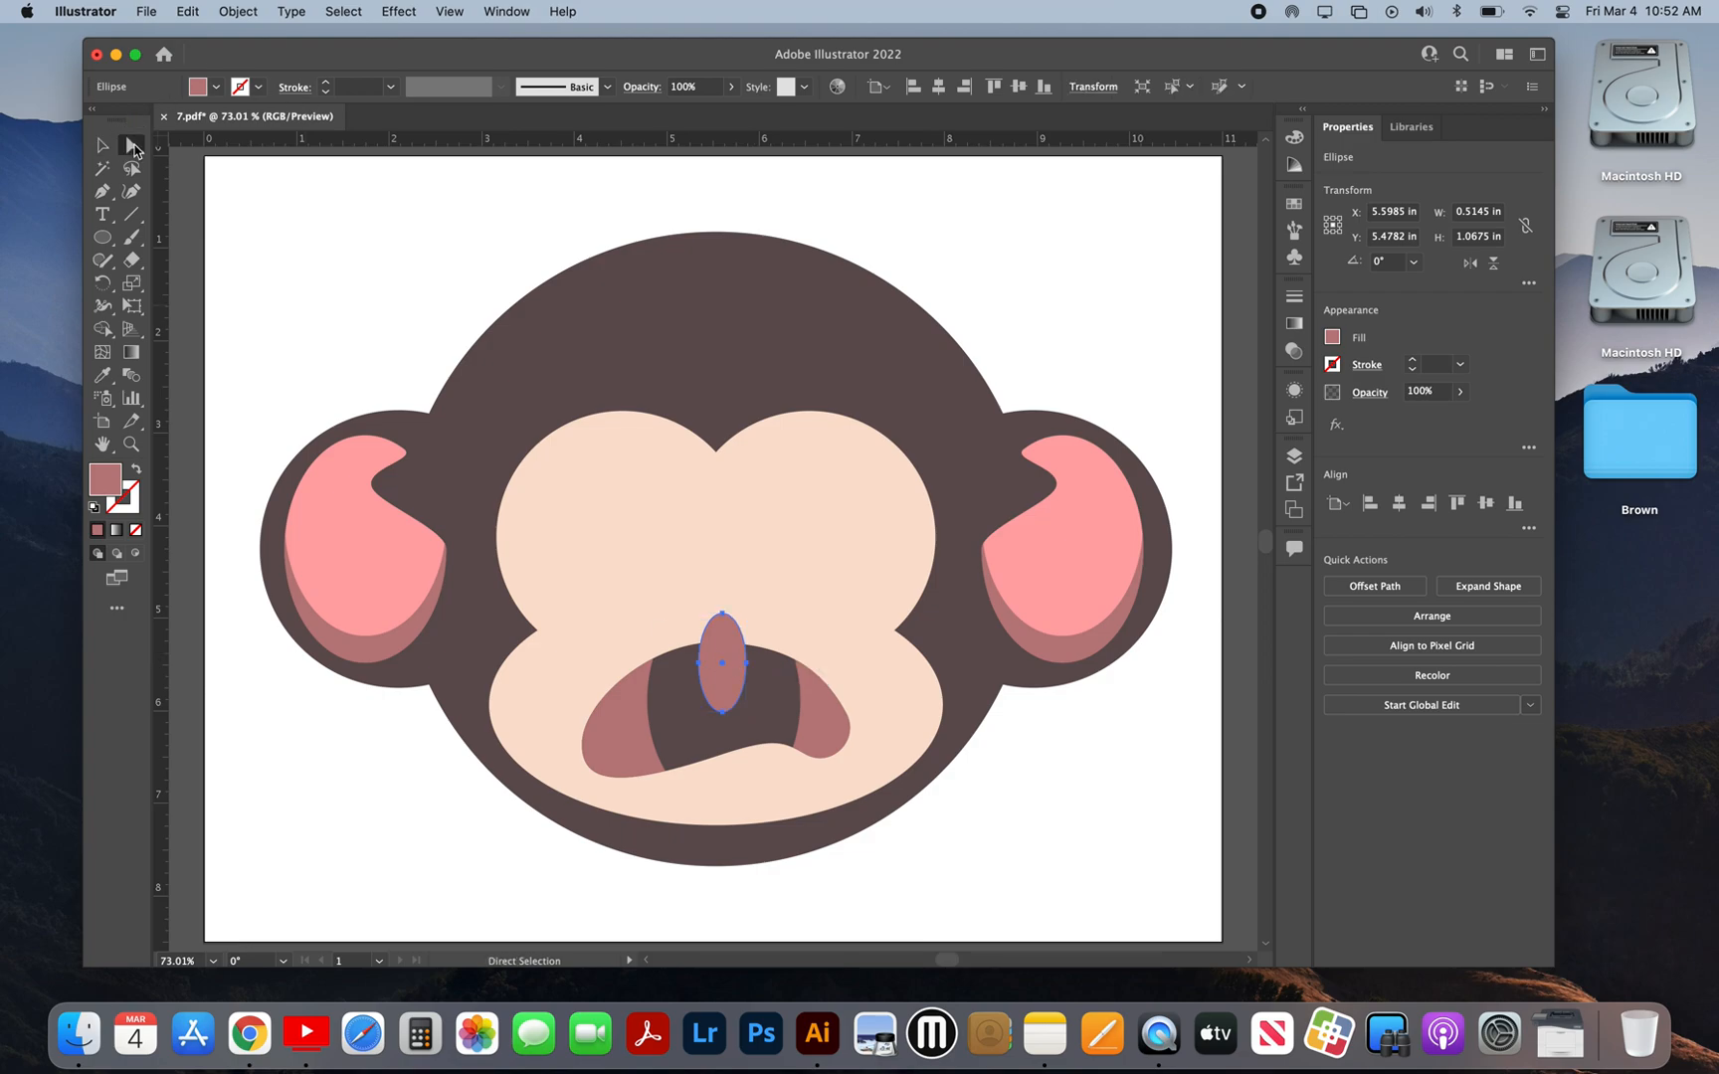
pyautogui.click(723, 614)
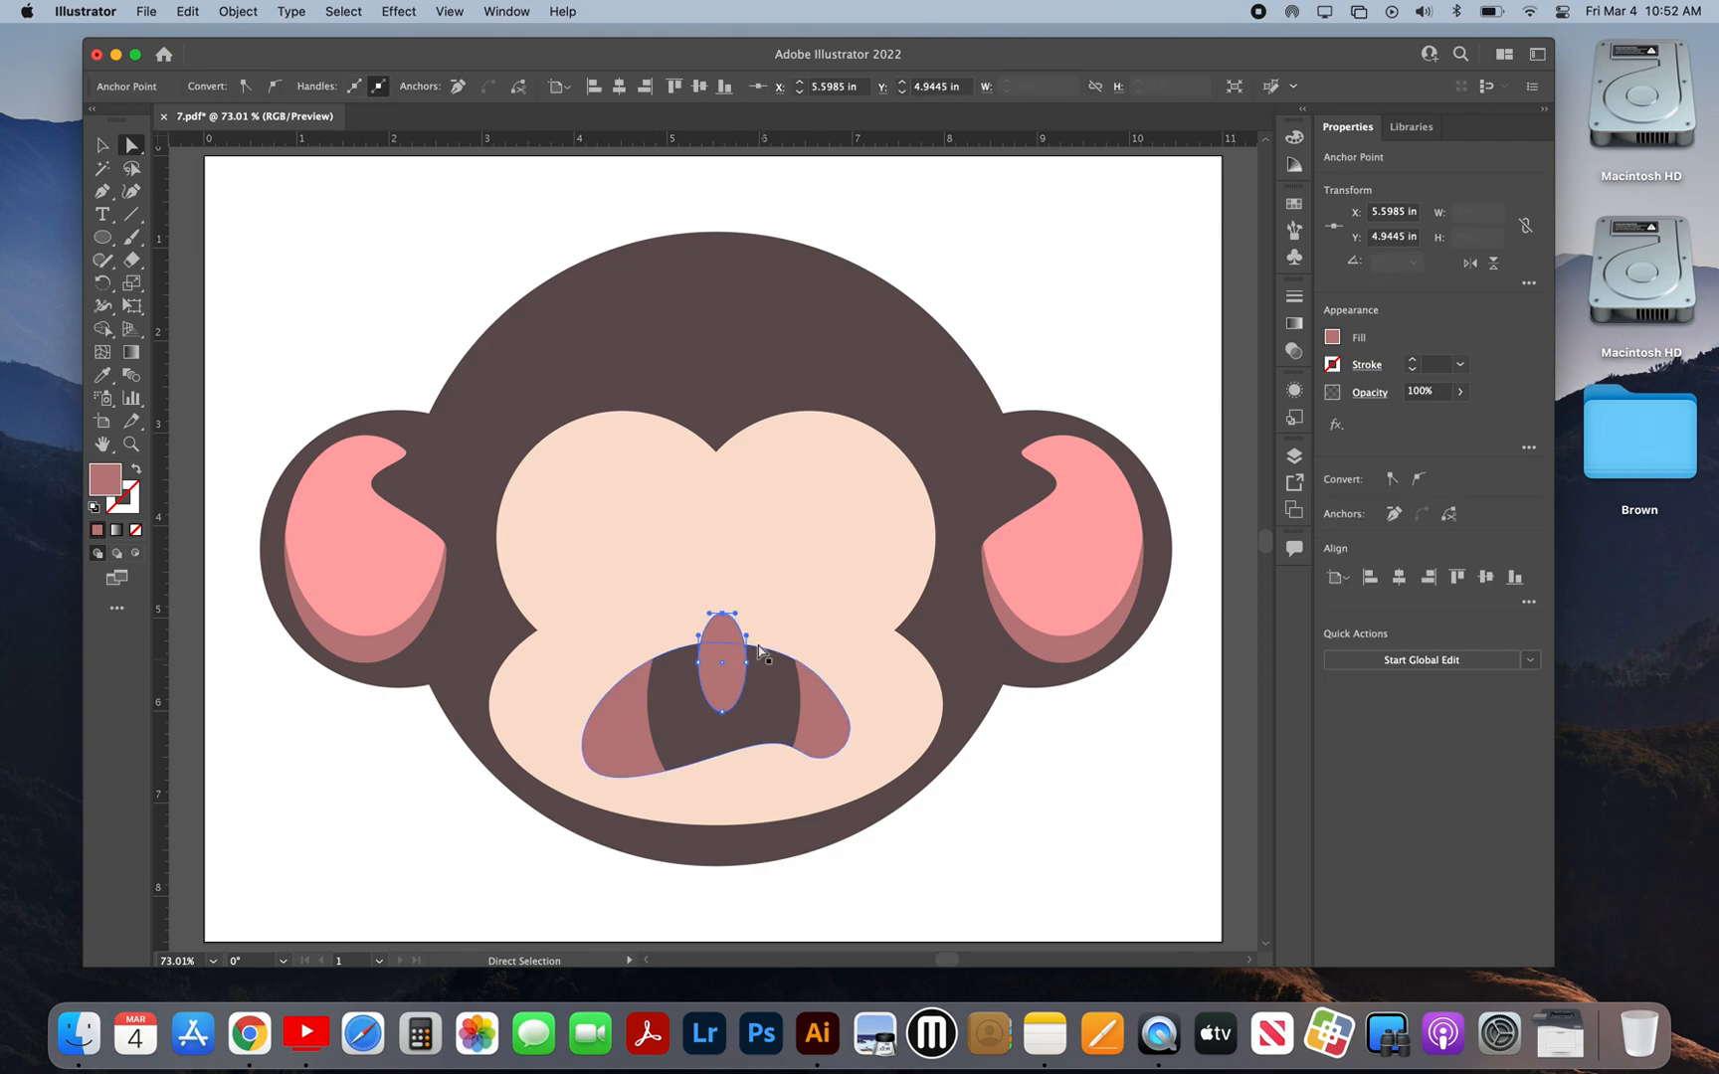
pyautogui.click(732, 662)
pyautogui.click(245, 86)
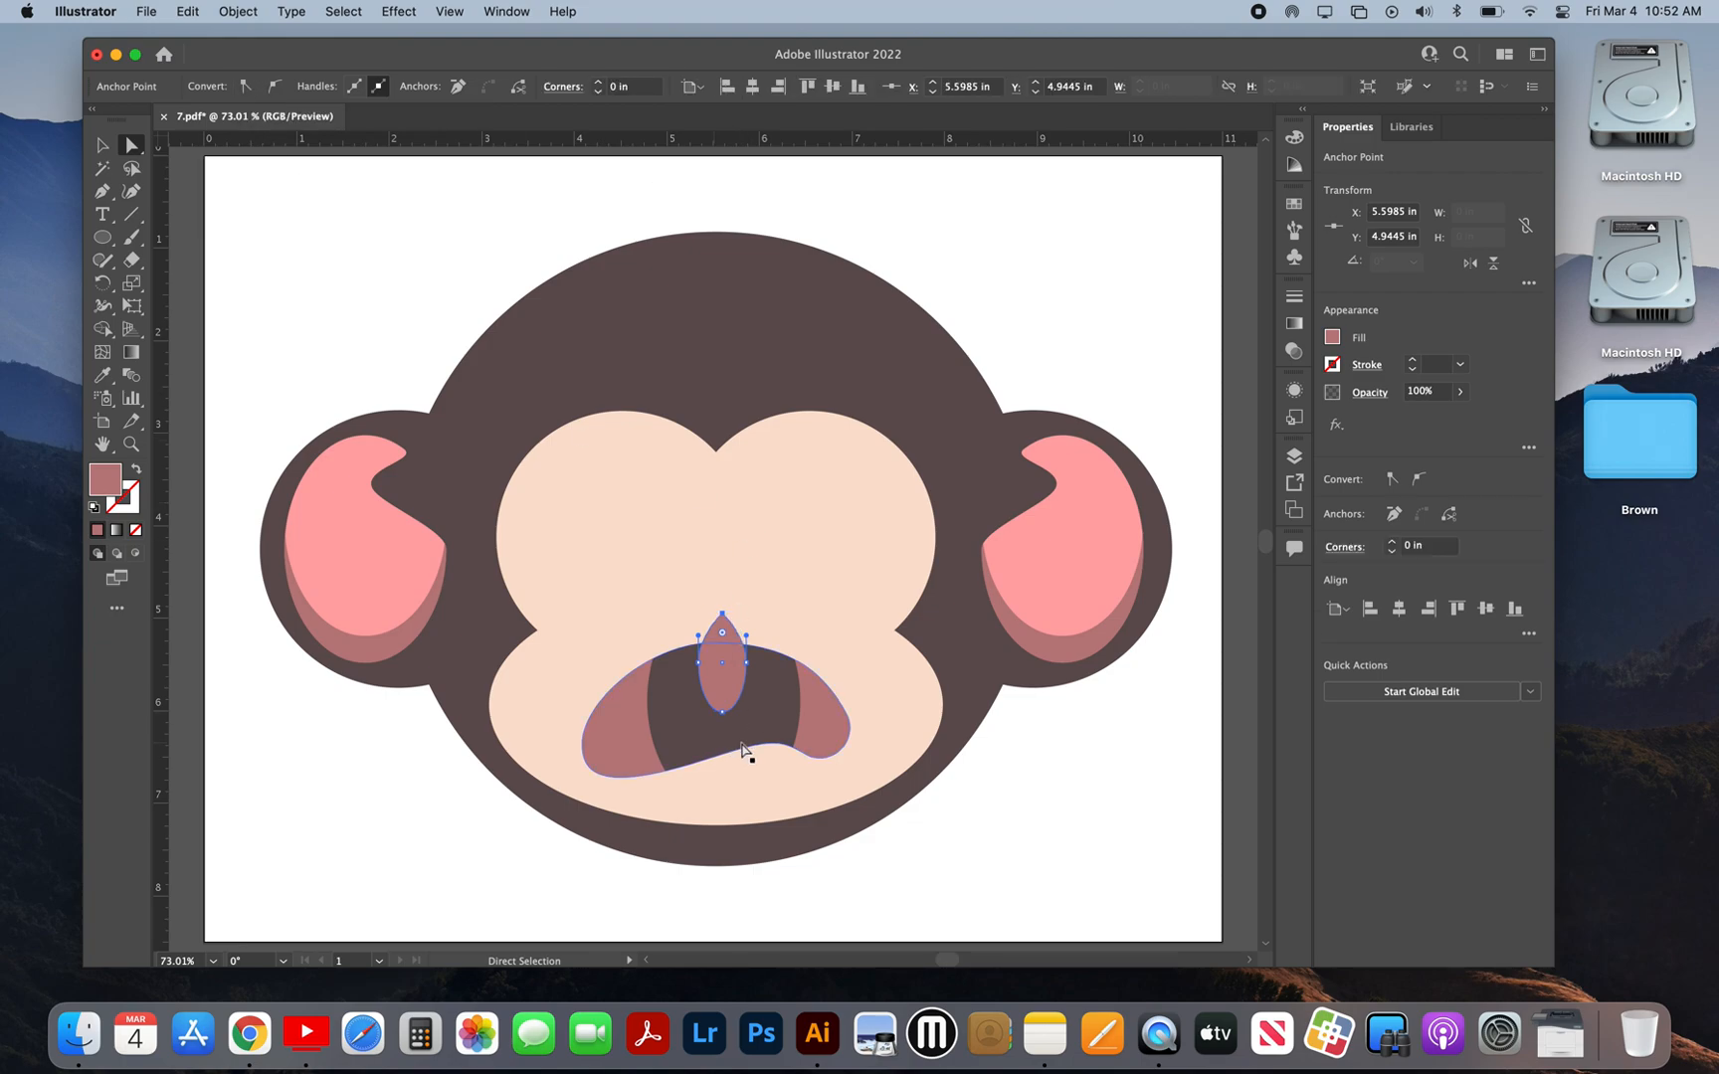
pyautogui.click(102, 145)
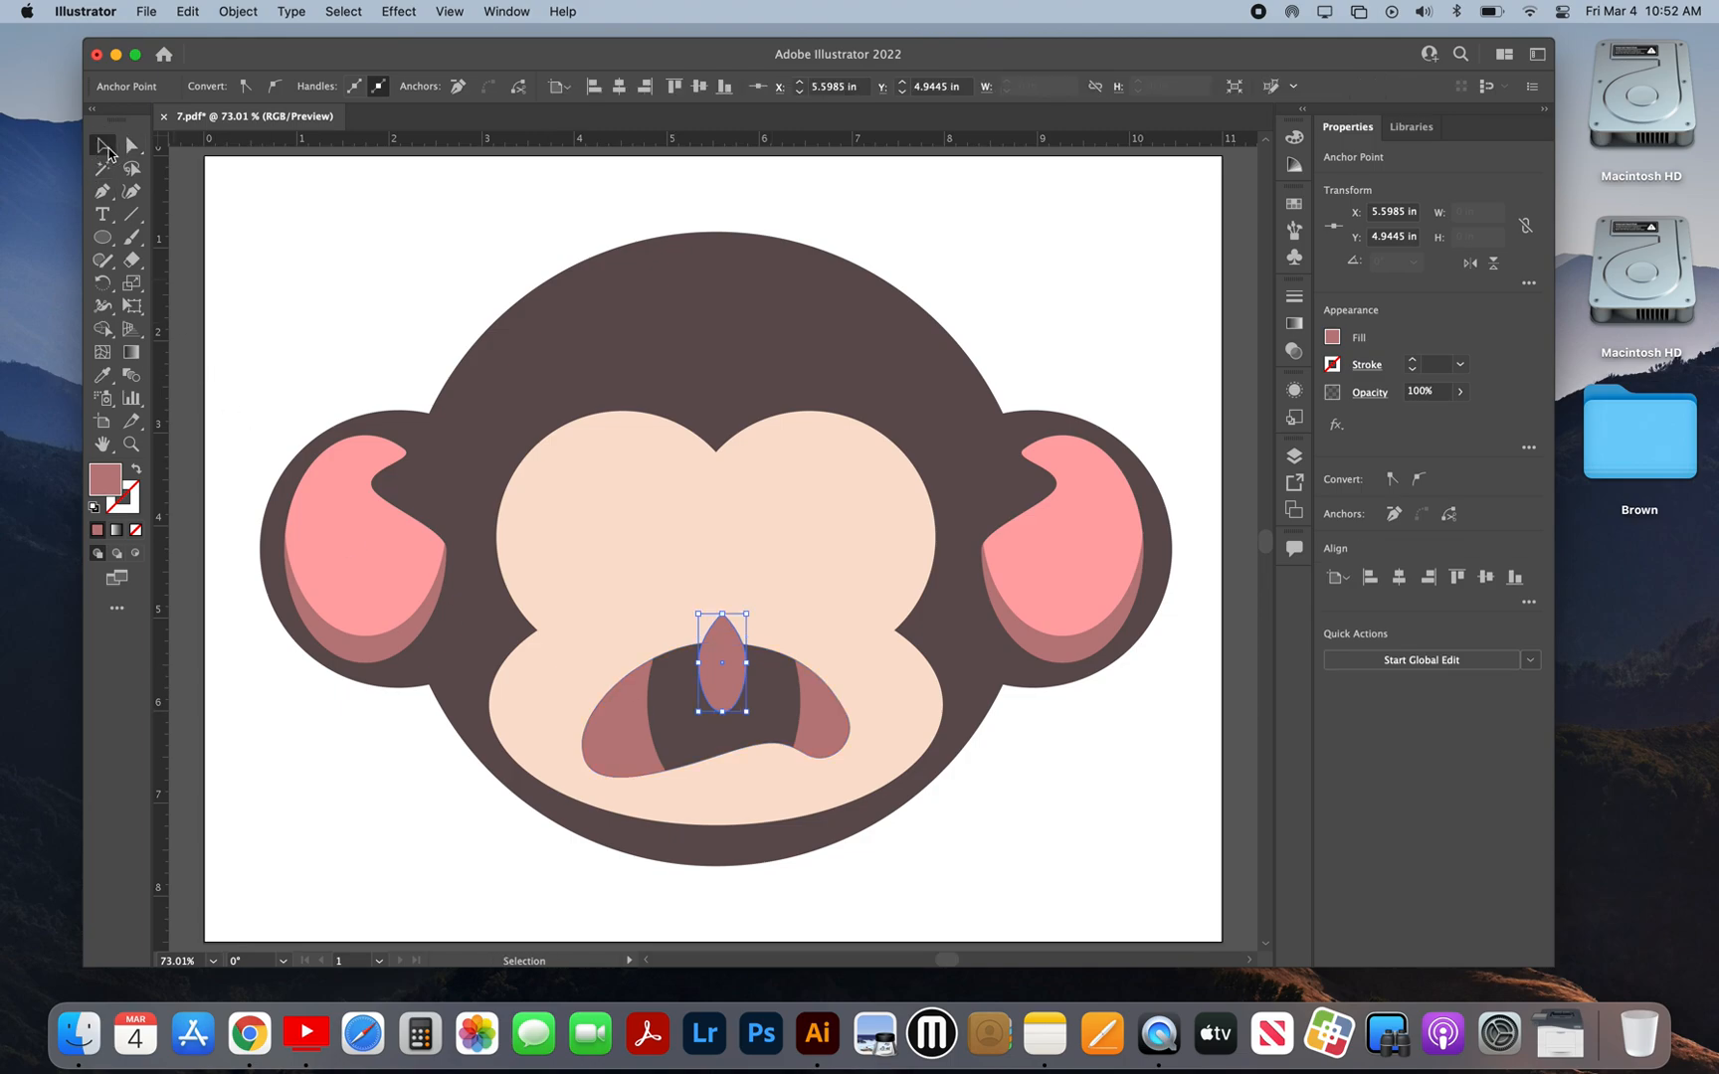
pyautogui.moveTo(722, 713); pyautogui.dragTo(722, 671)
pyautogui.click(1043, 869)
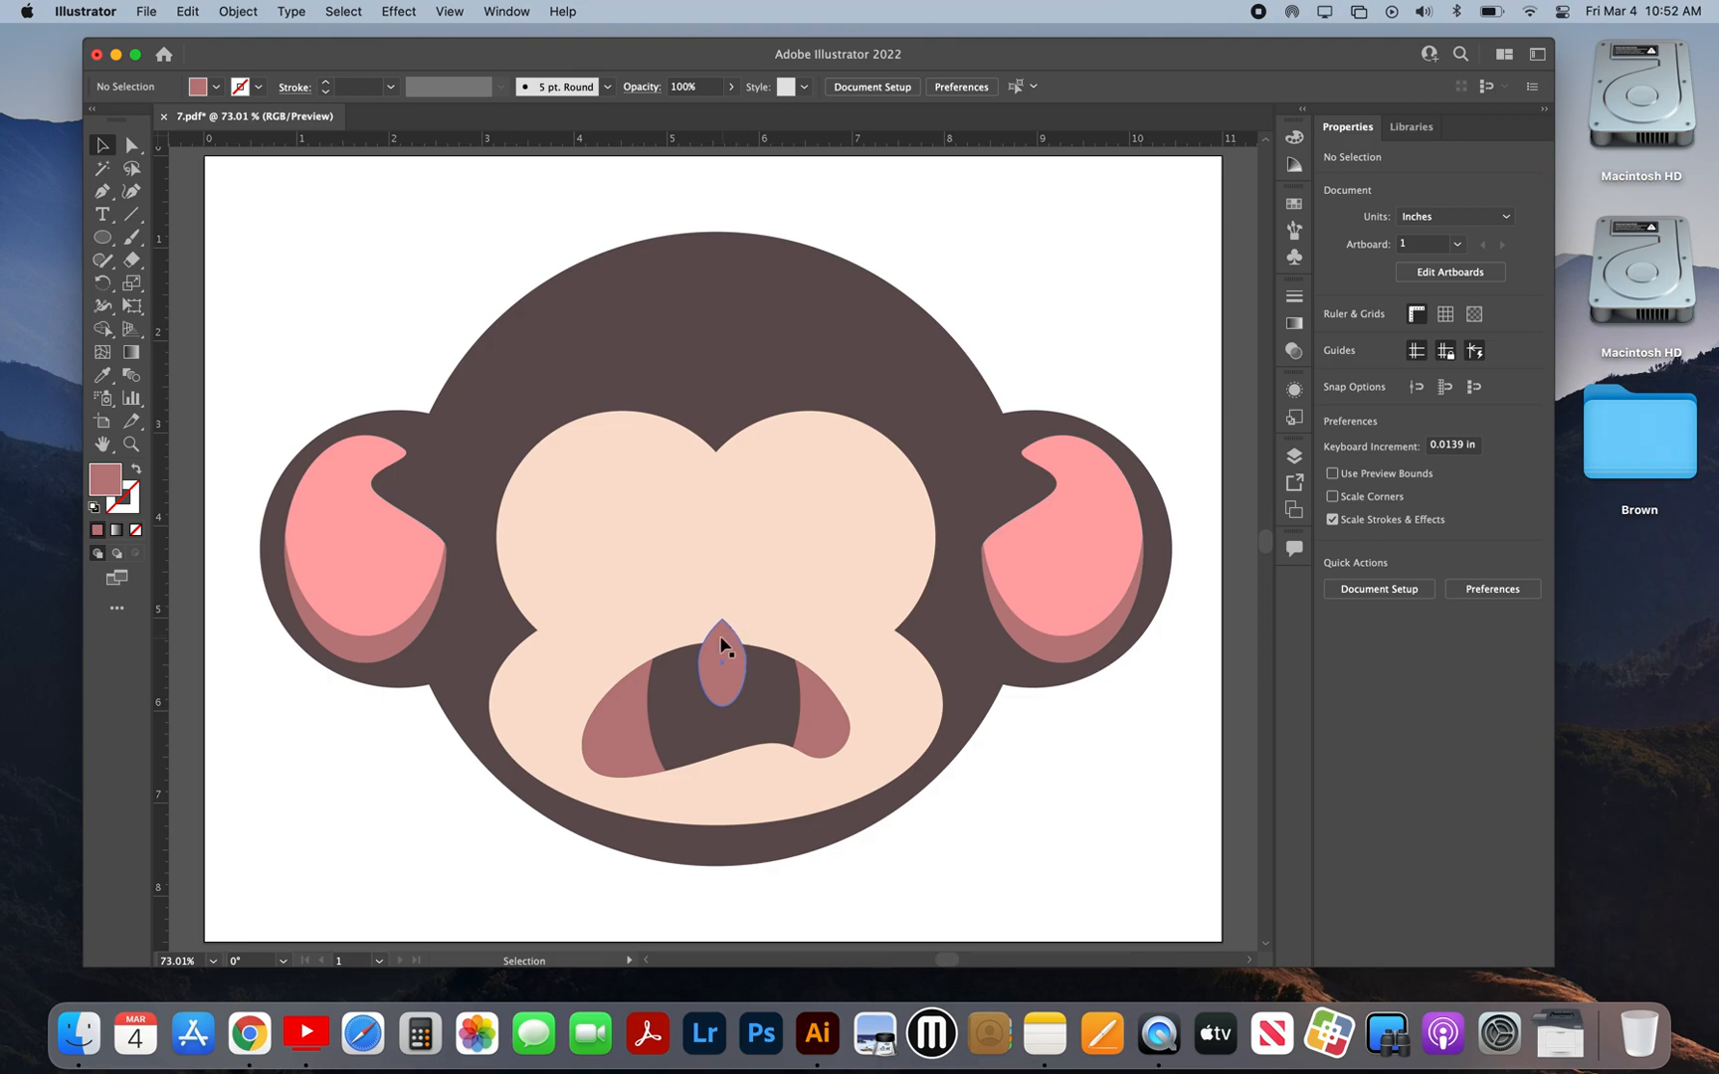
pyautogui.click(998, 857)
# Step: Duplicate the dark mouth shape in place and subtract the teardrop from the duplicate with Minus Front
pyautogui.click(784, 712)
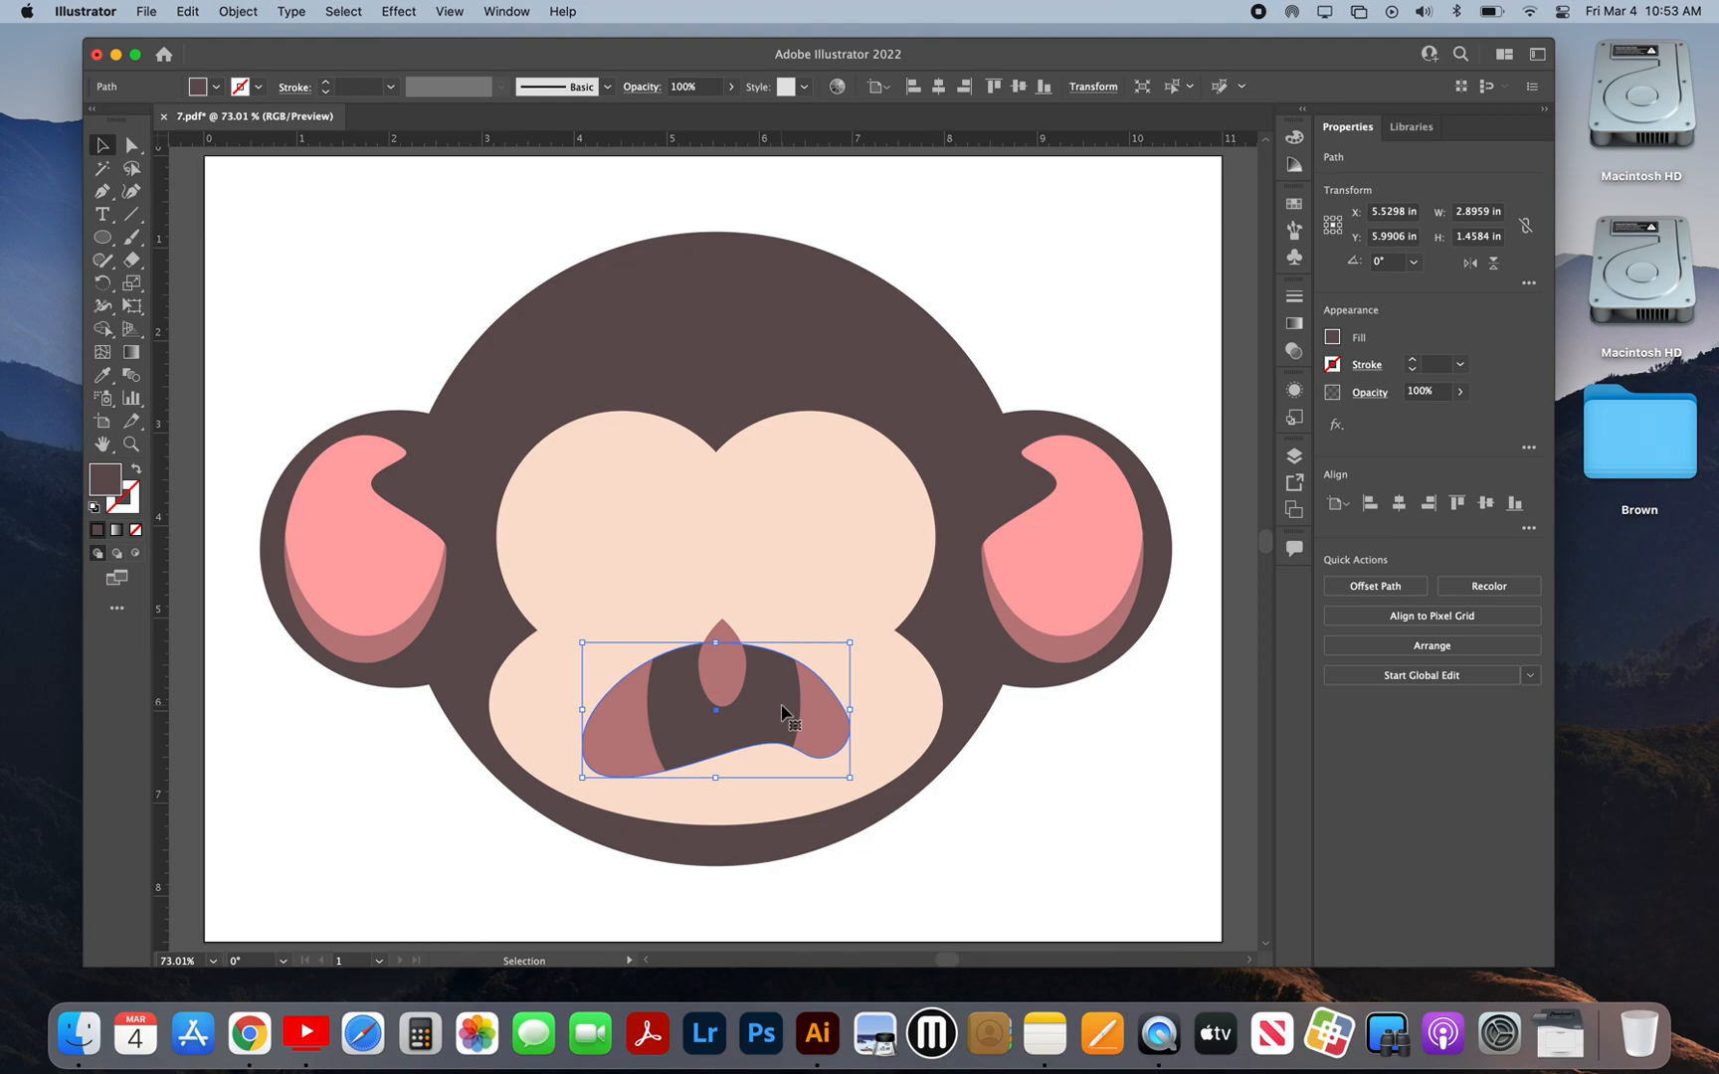
pyautogui.press('super+c')
pyautogui.press('super+f')
pyautogui.keyDown('shift'); pyautogui.click(724, 631); pyautogui.keyUp('shift')
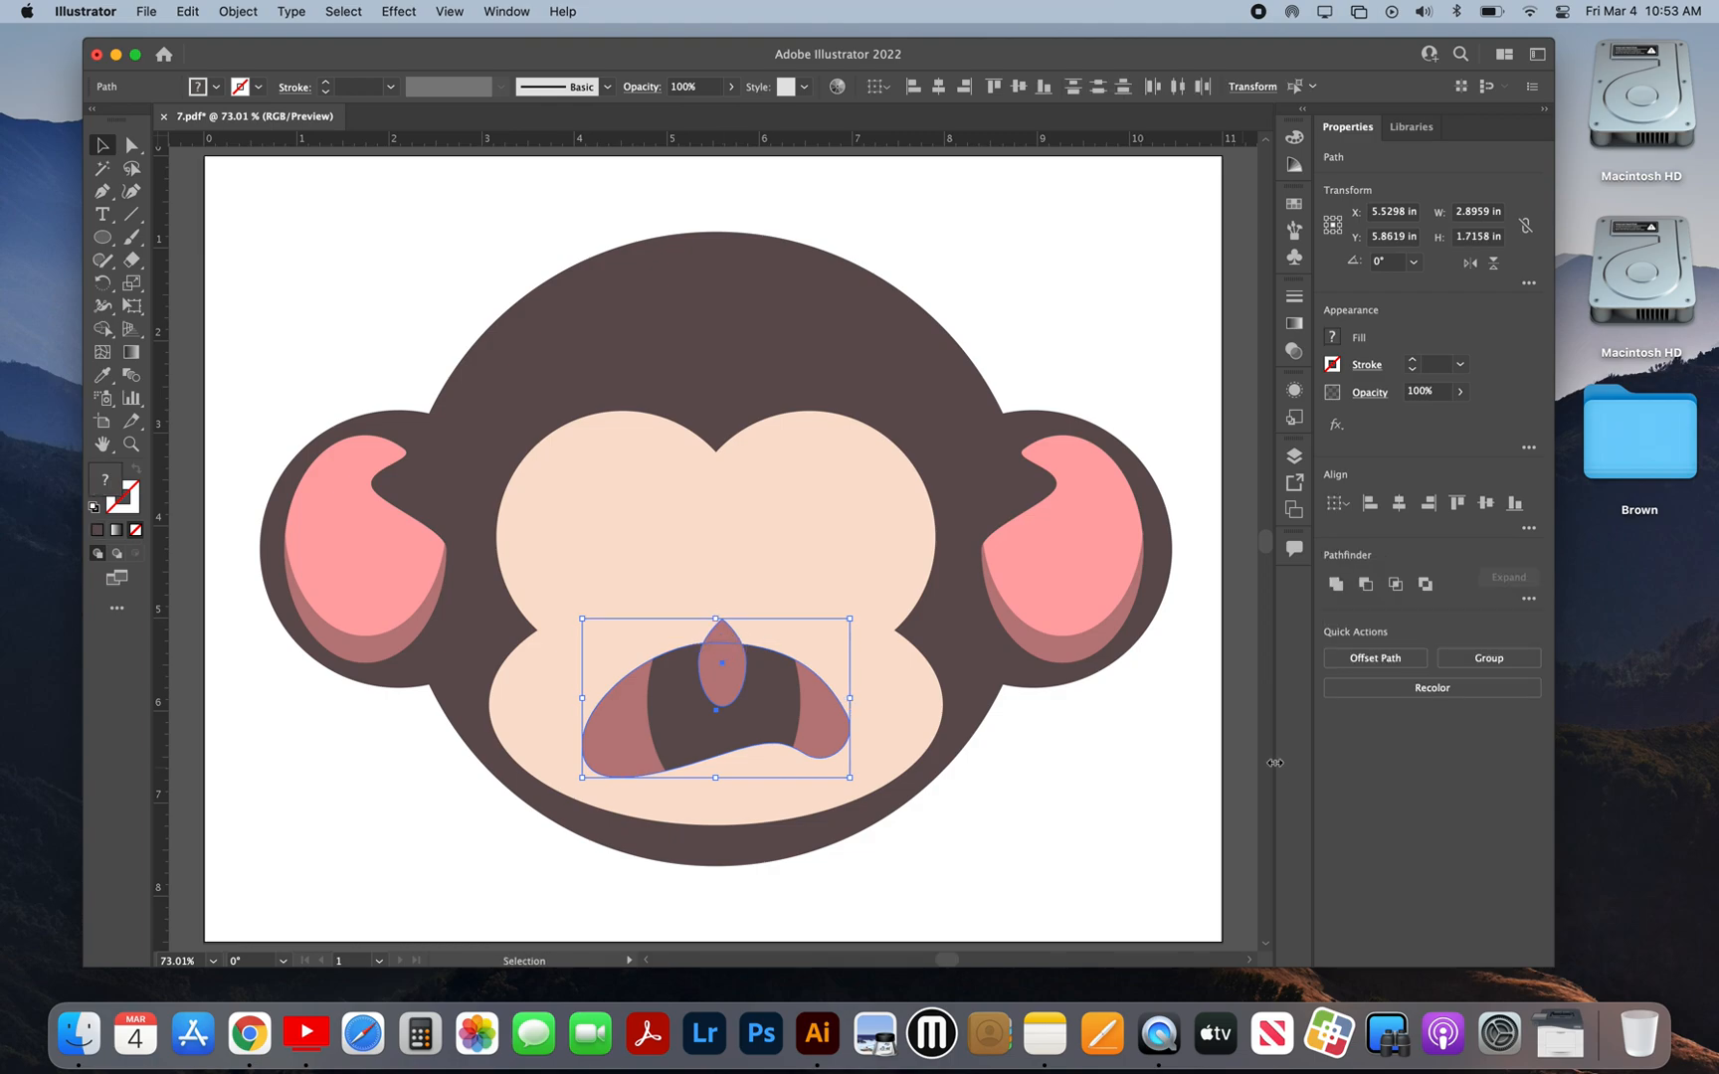
pyautogui.click(1367, 586)
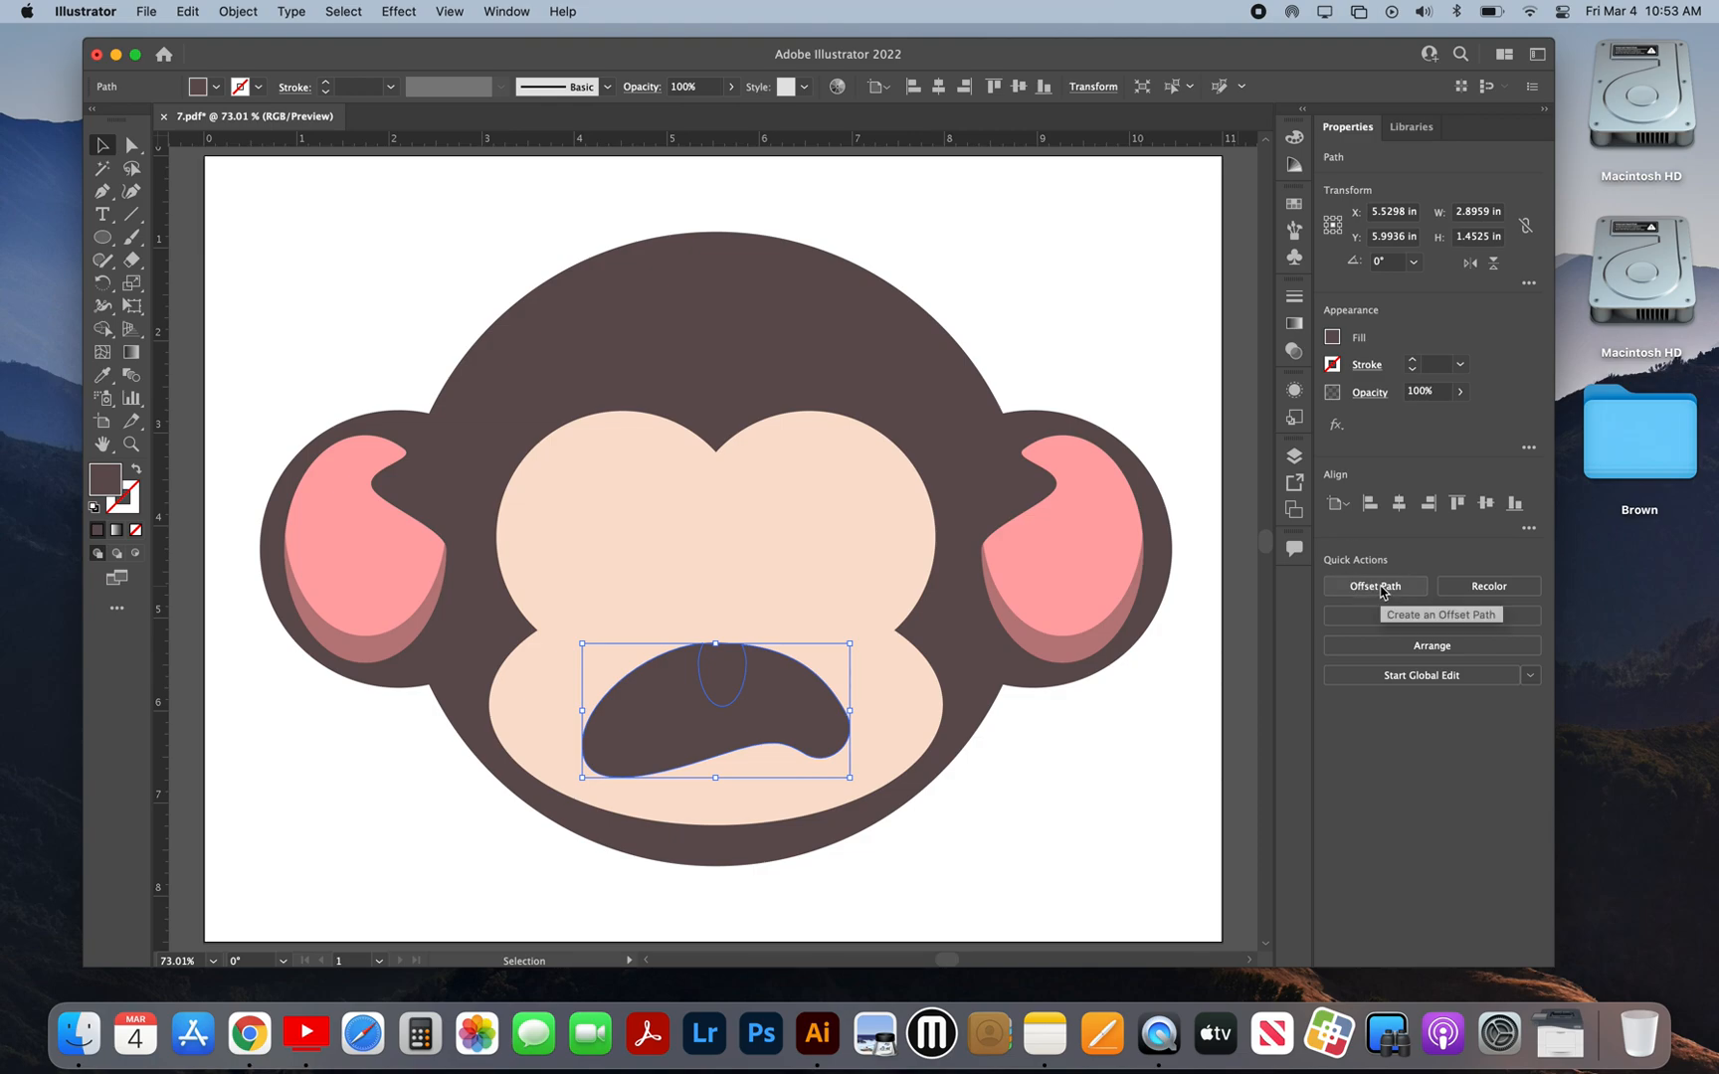
pyautogui.press('super+z')
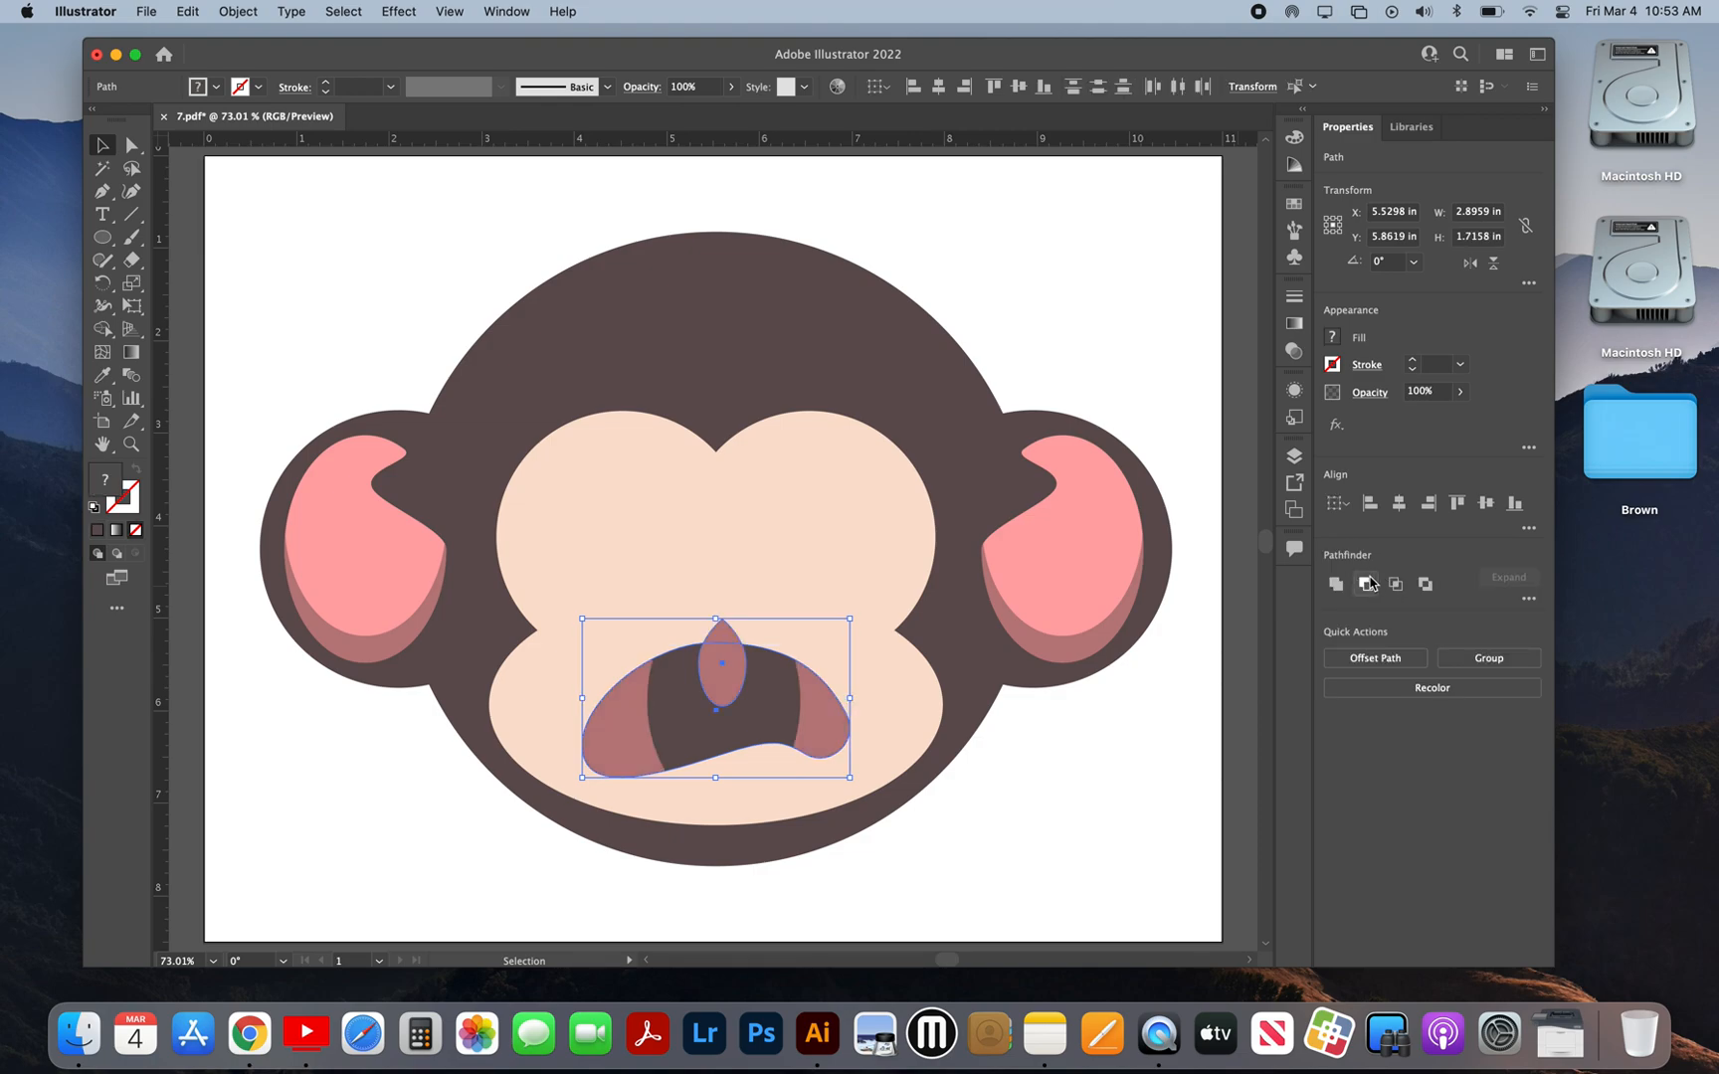
pyautogui.click(1366, 589)
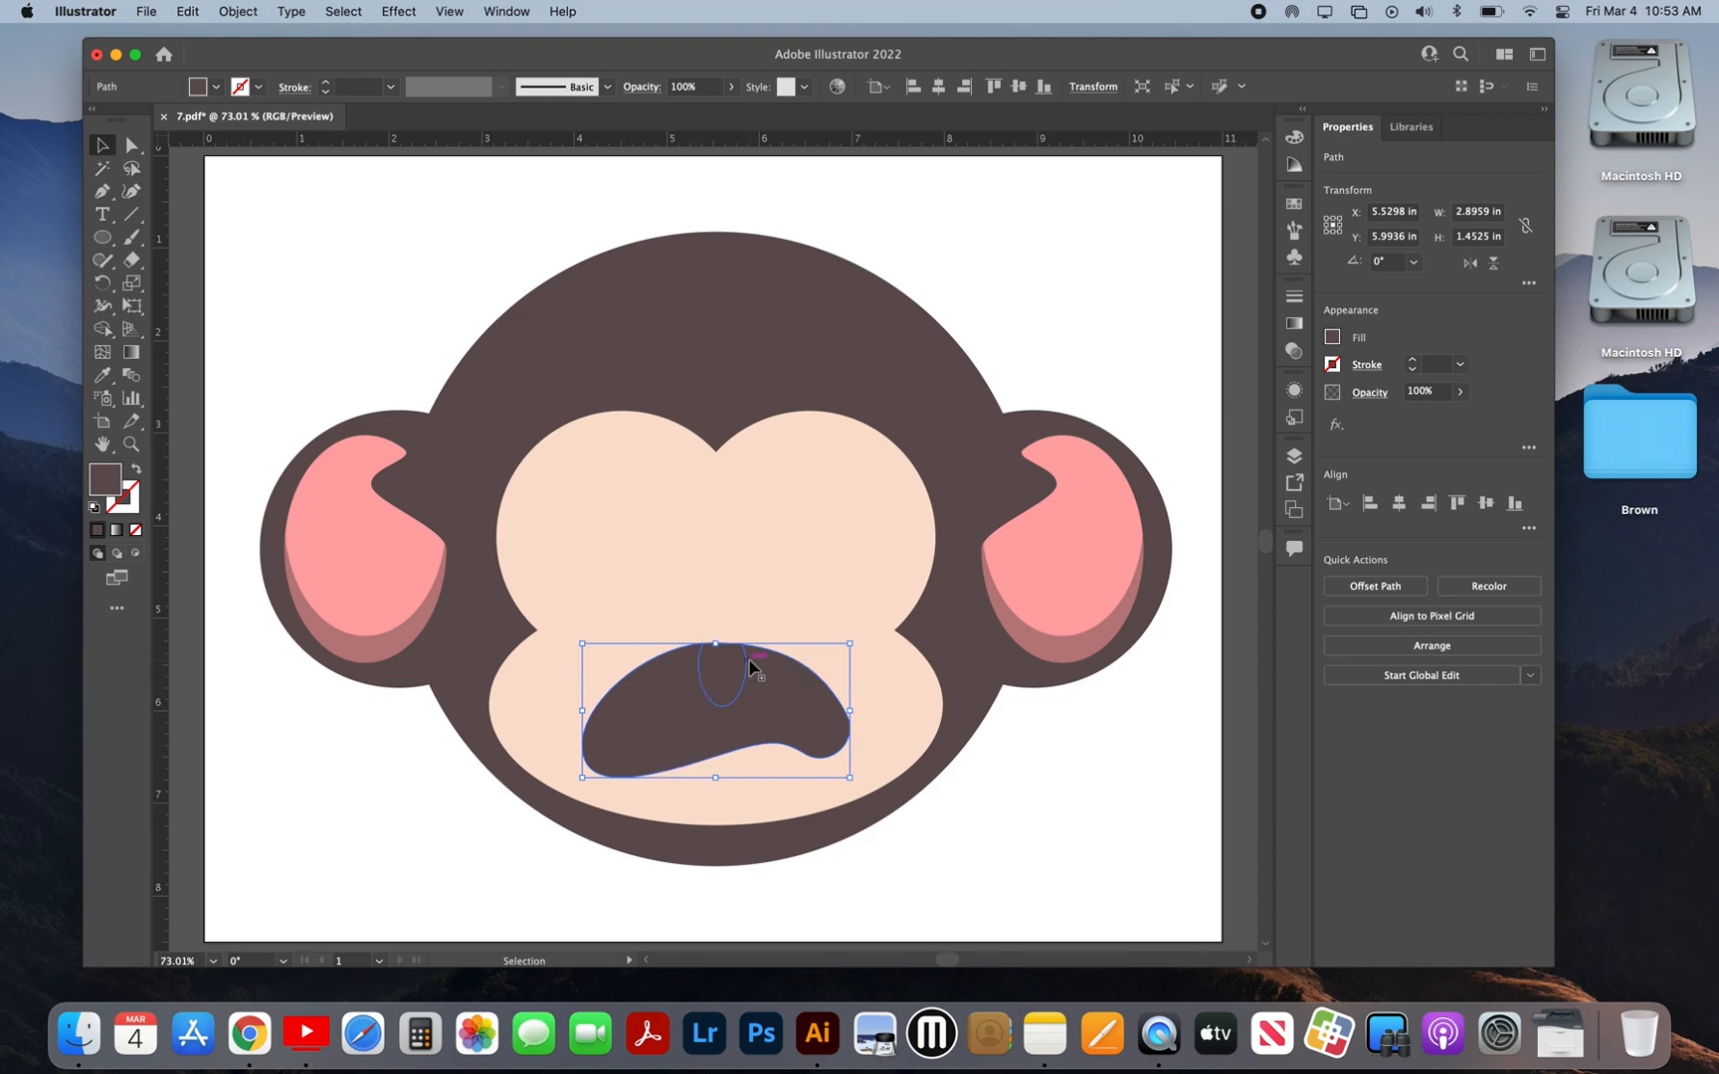
# Step: Recolor the full mouth shape behind the teardrop cutout with the ear shadow's dusky pink, and reselect the dark cutout shape
pyautogui.click(725, 678)
pyautogui.click(104, 377)
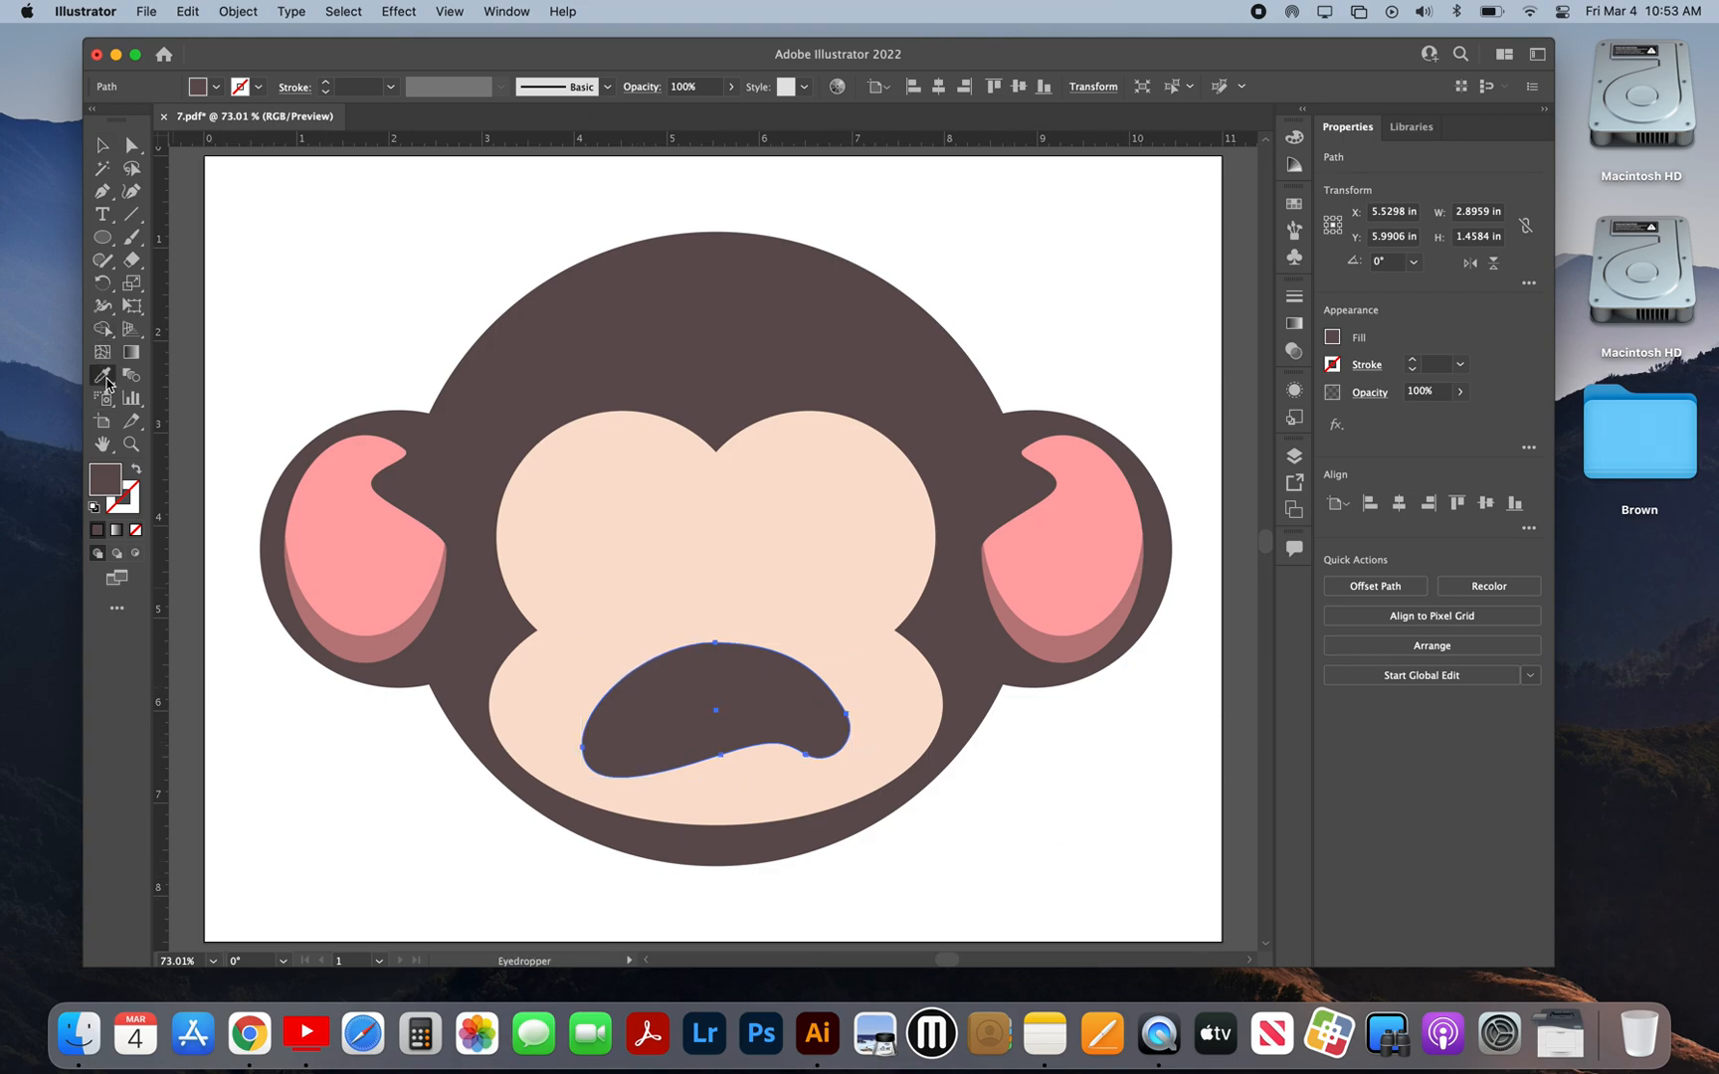
pyautogui.click(390, 643)
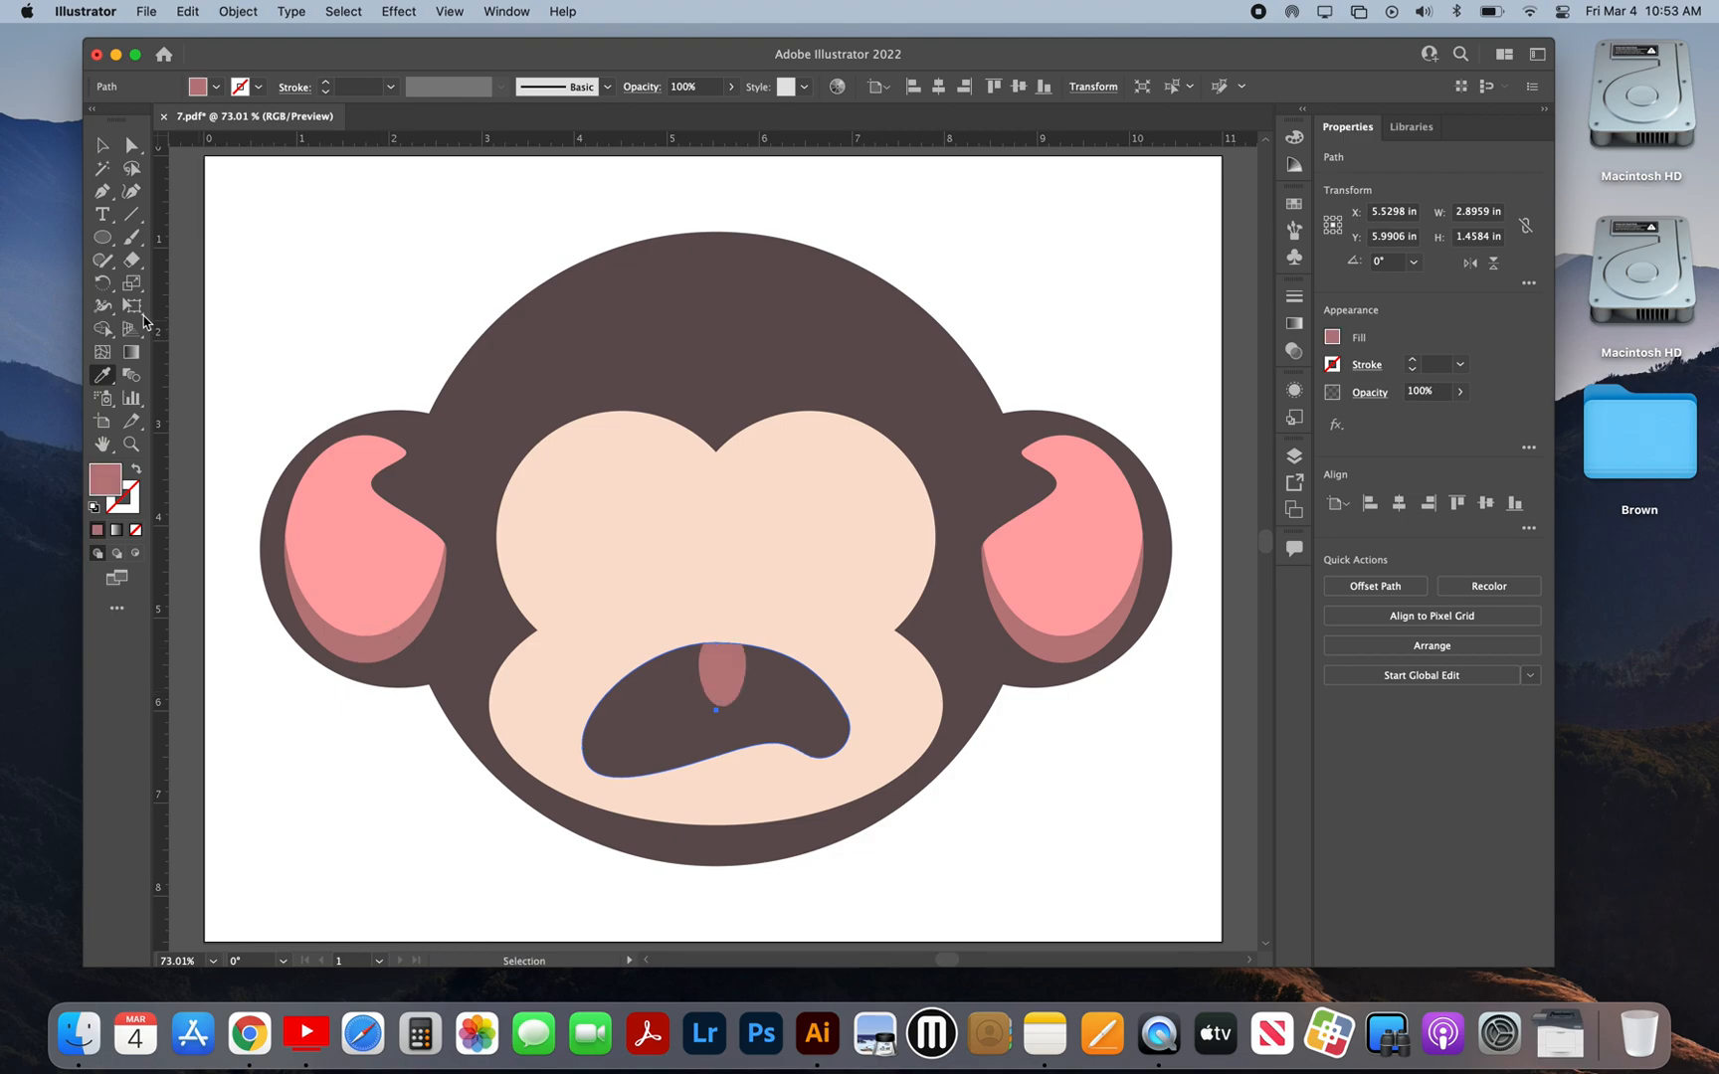
pyautogui.click(101, 144)
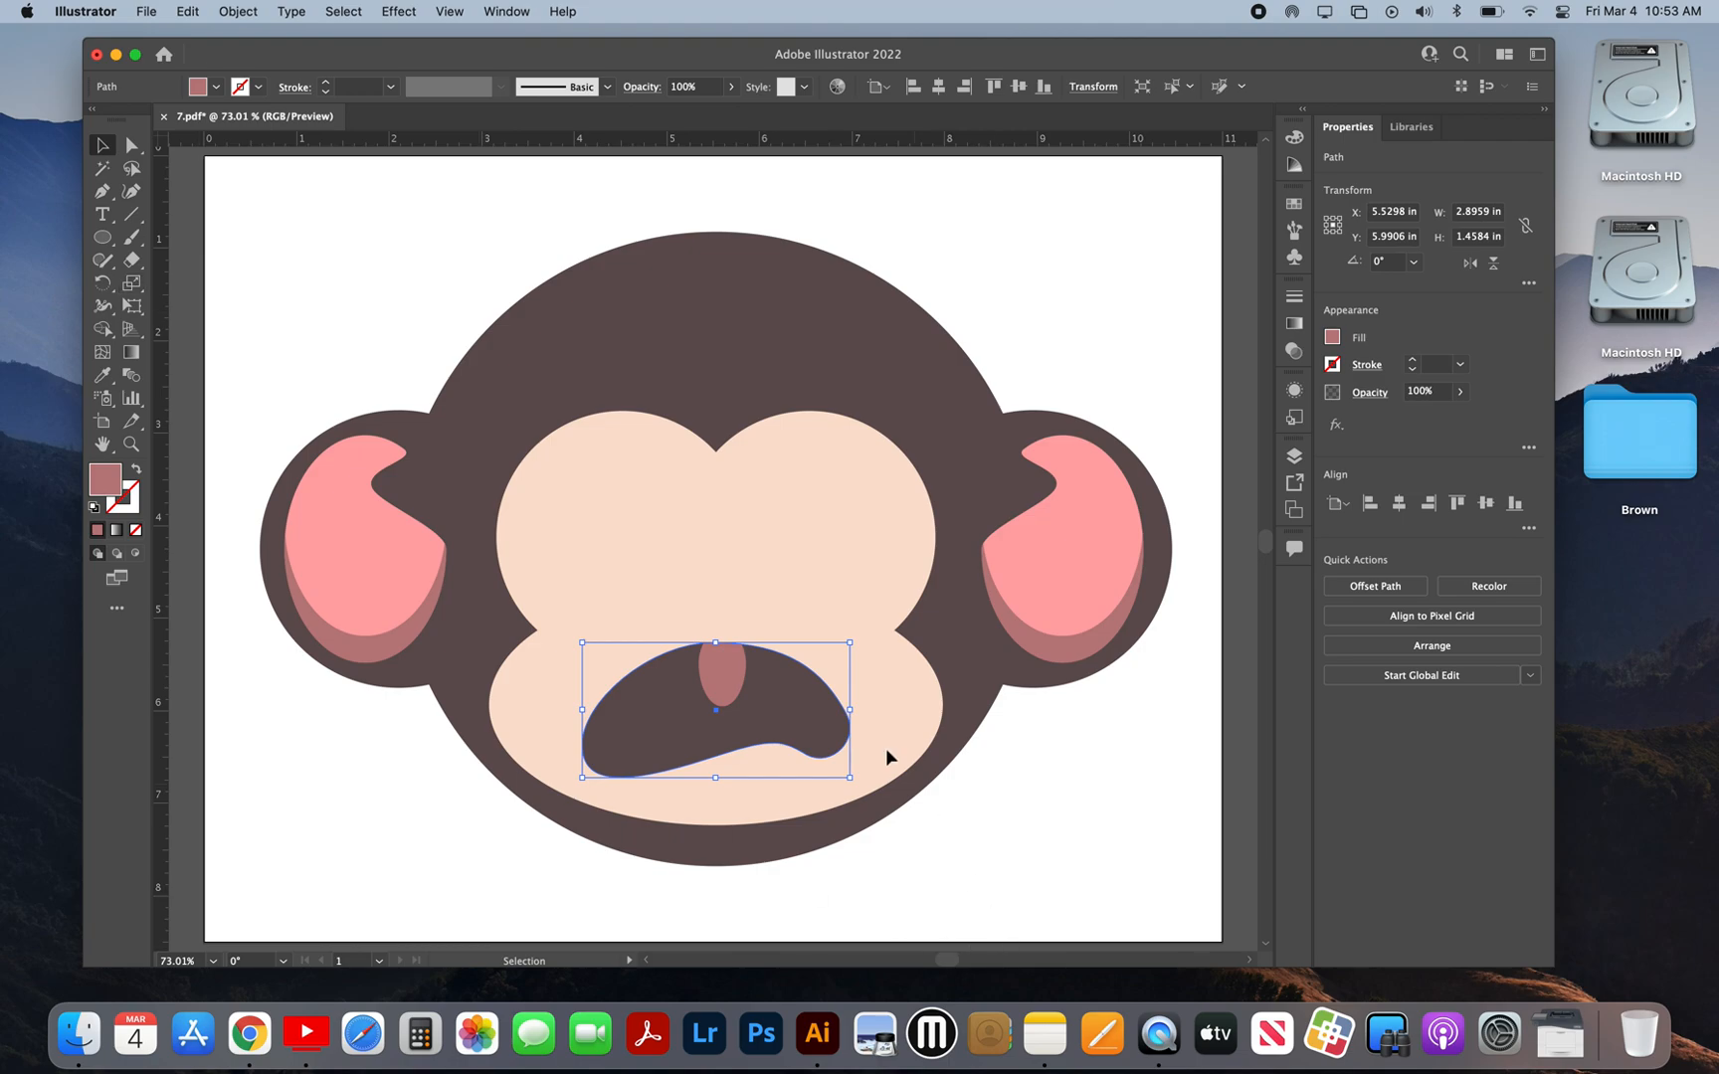
pyautogui.click(802, 700)
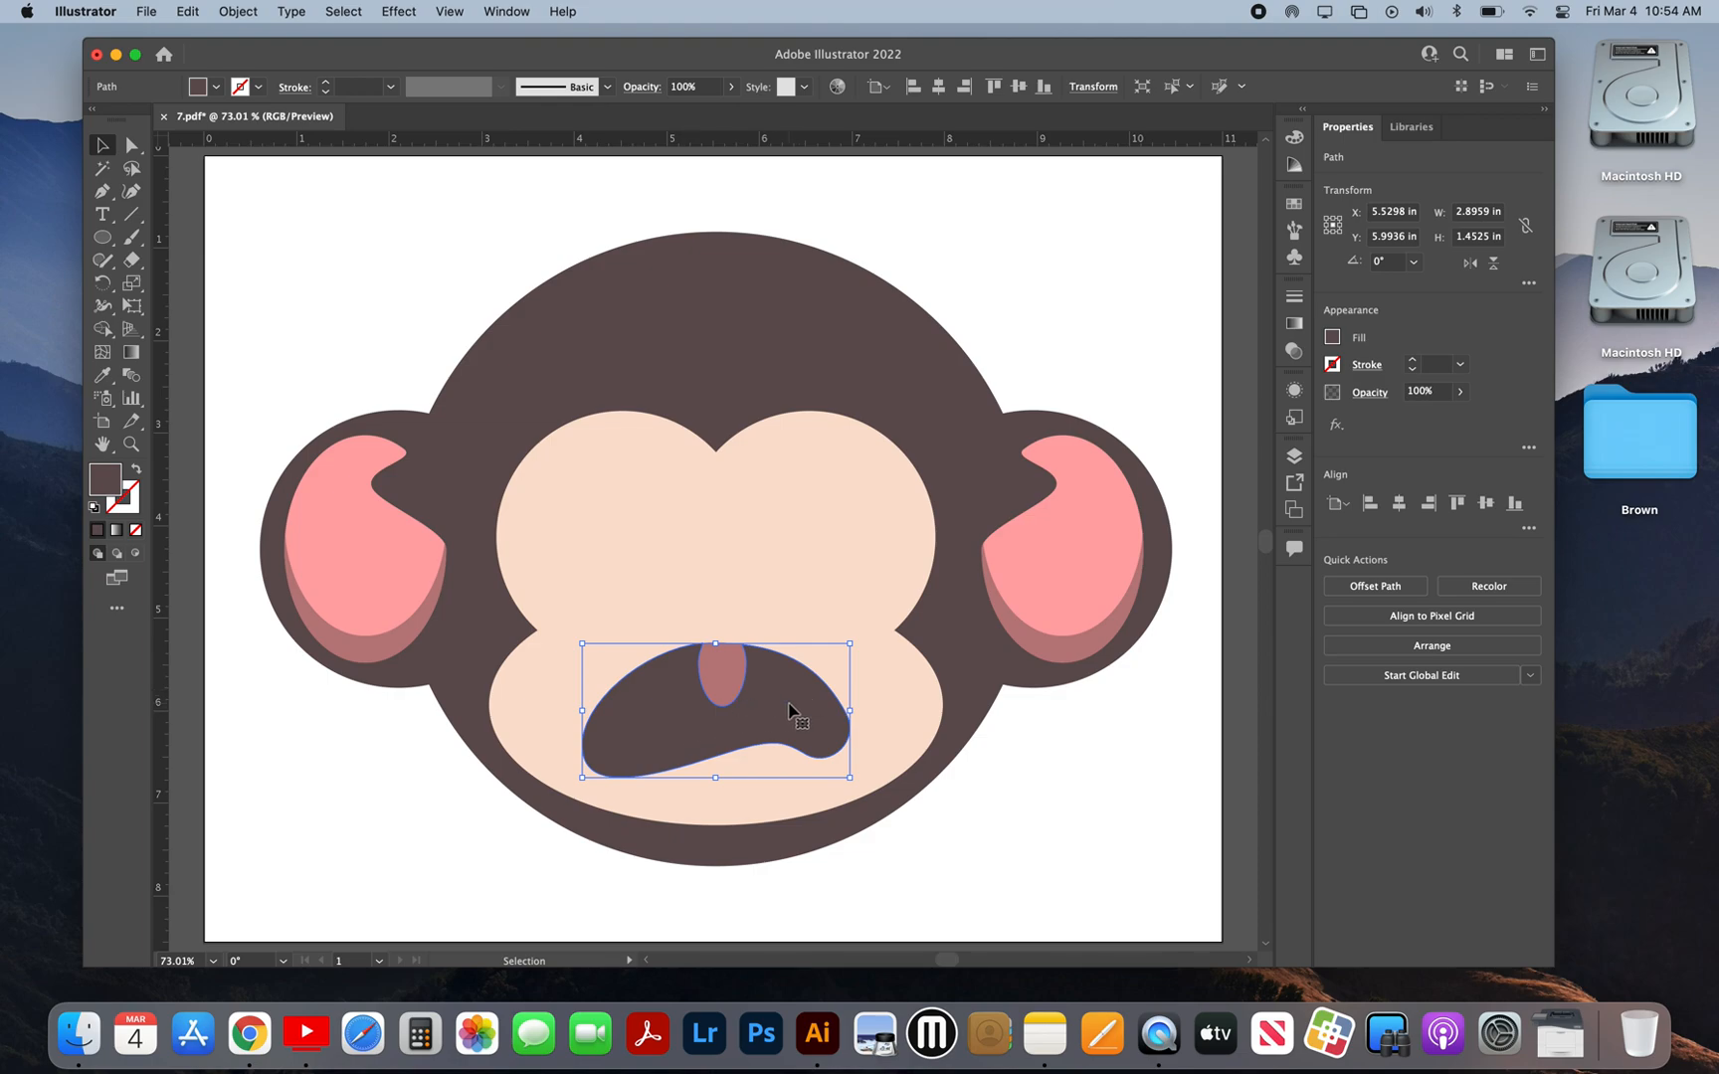
# Step: Send the dark mouth cutout backward two levels so it sits behind the dusky pink side shapes, and clear the selection
pyautogui.click(237, 11)
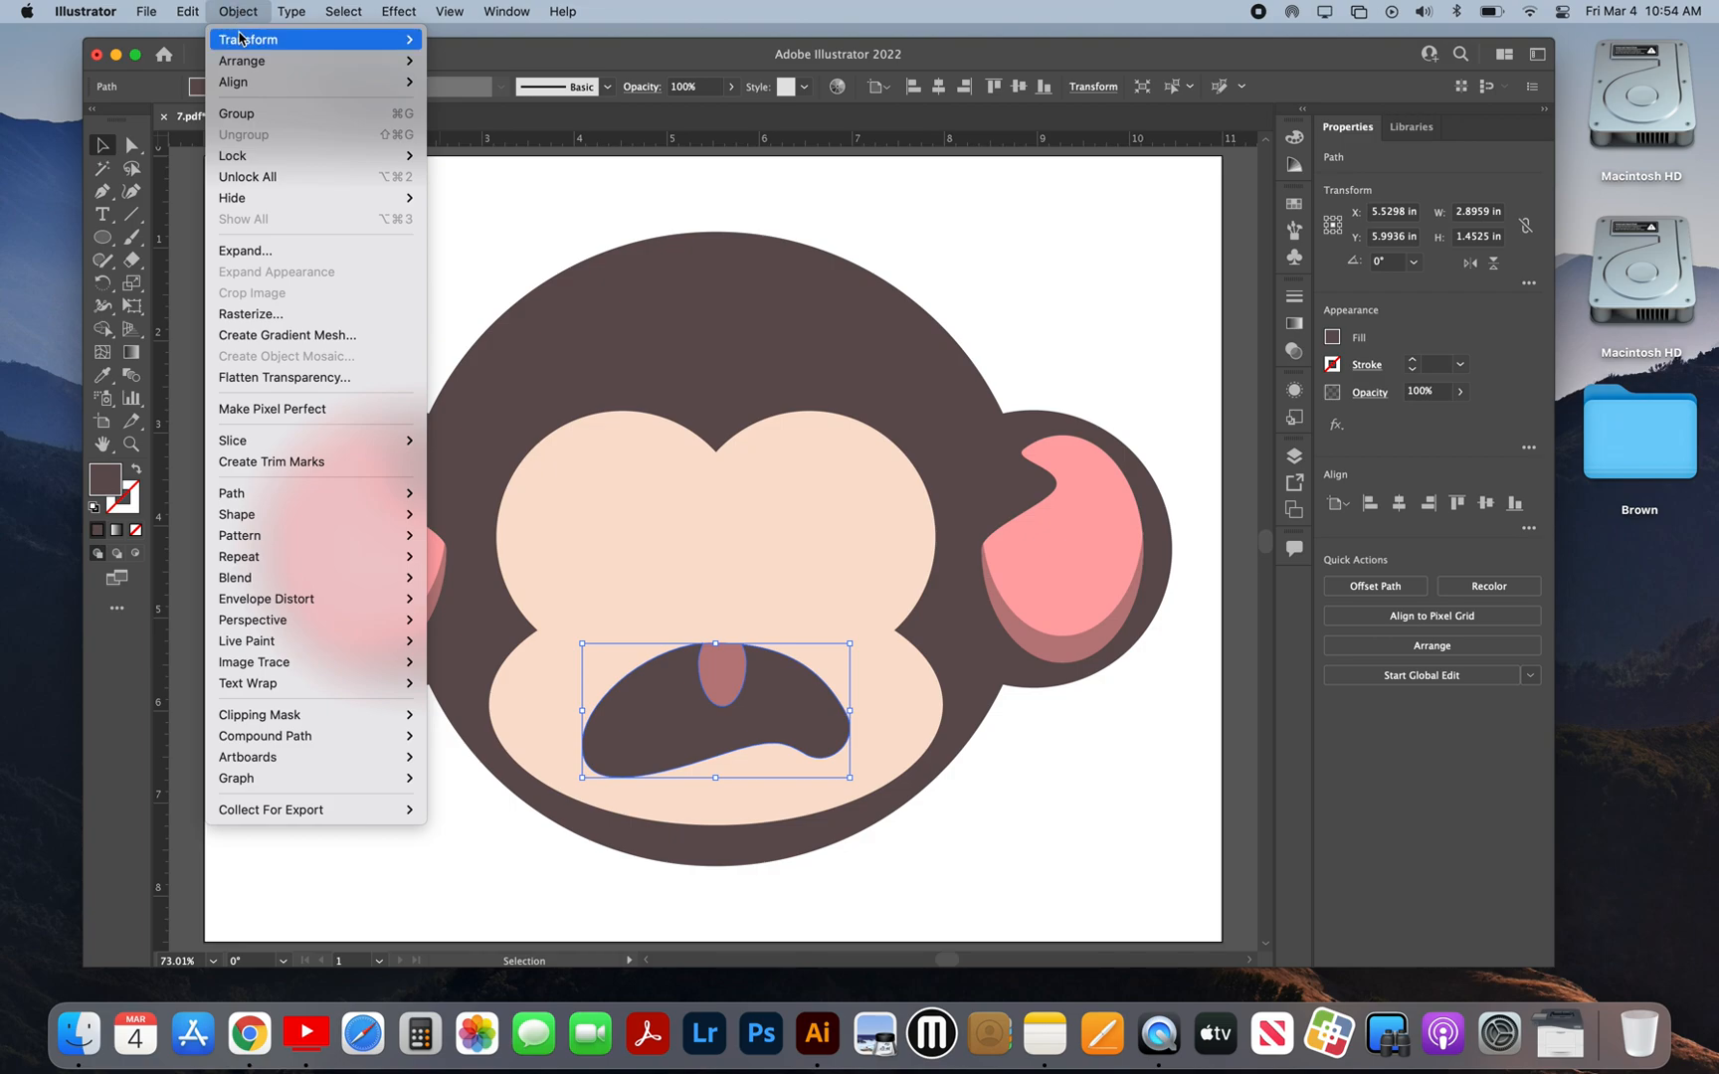
pyautogui.moveTo(243, 43)
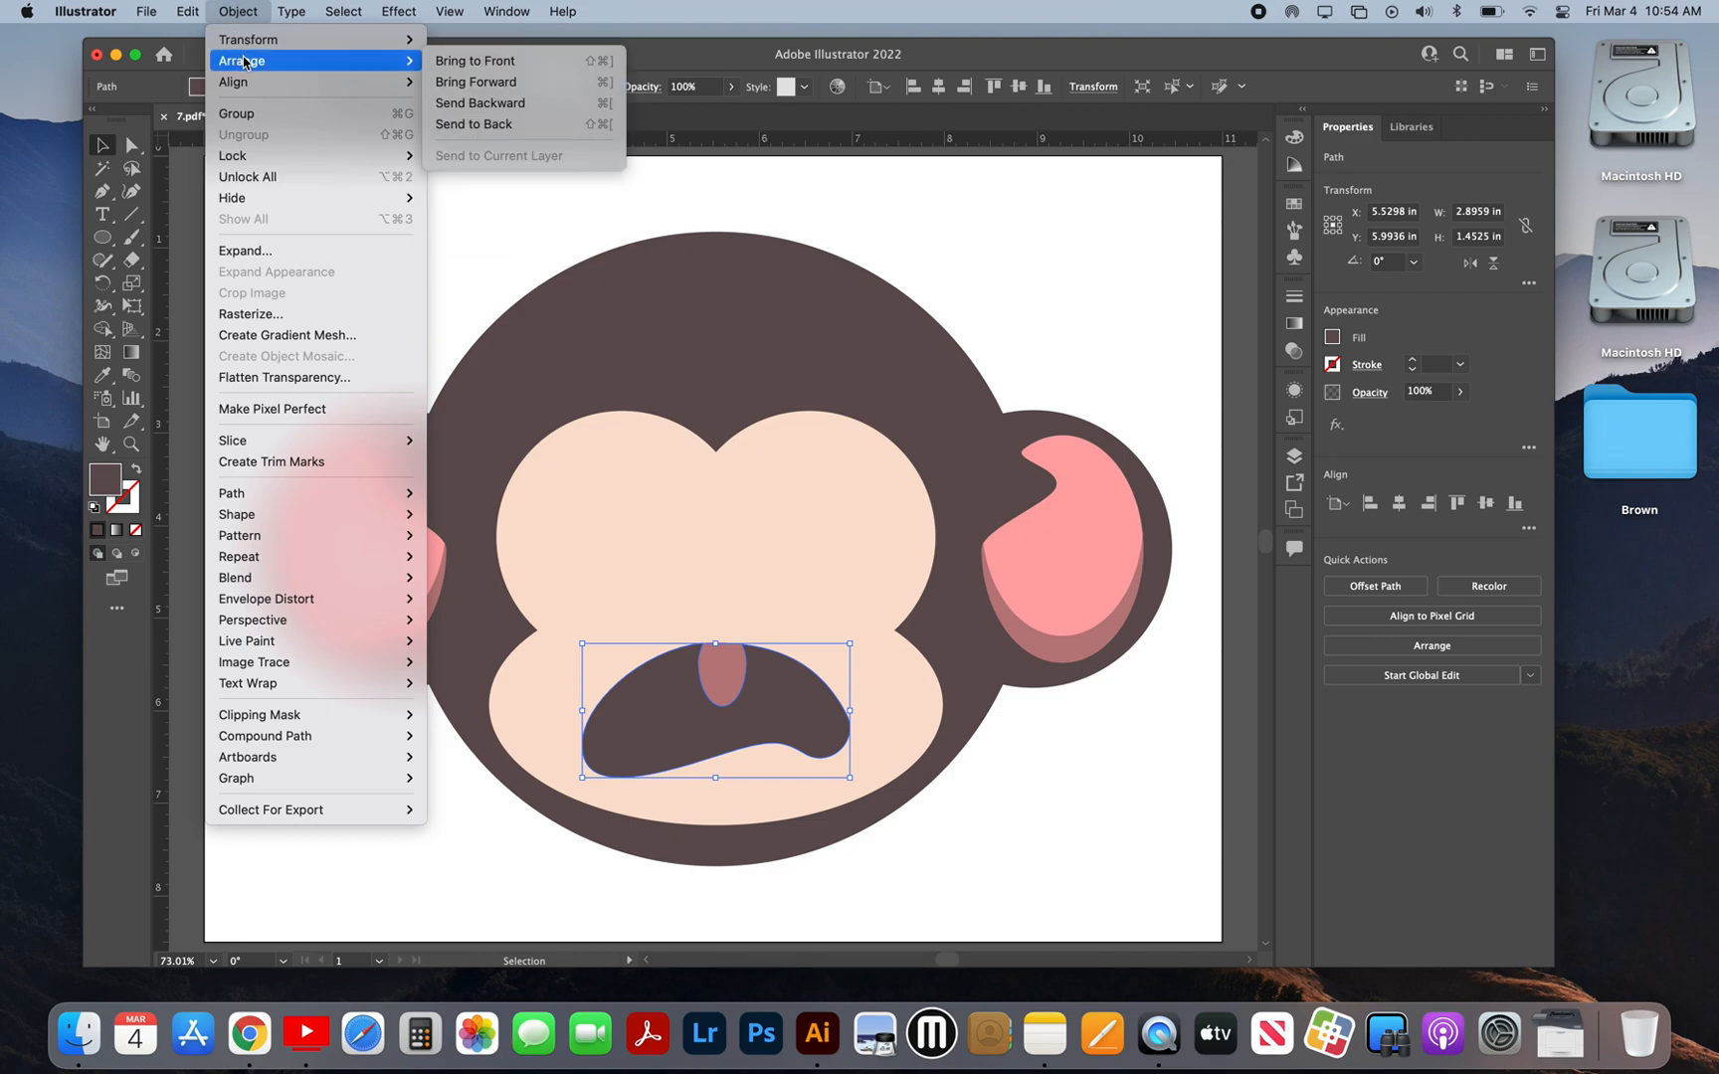
pyautogui.click(500, 104)
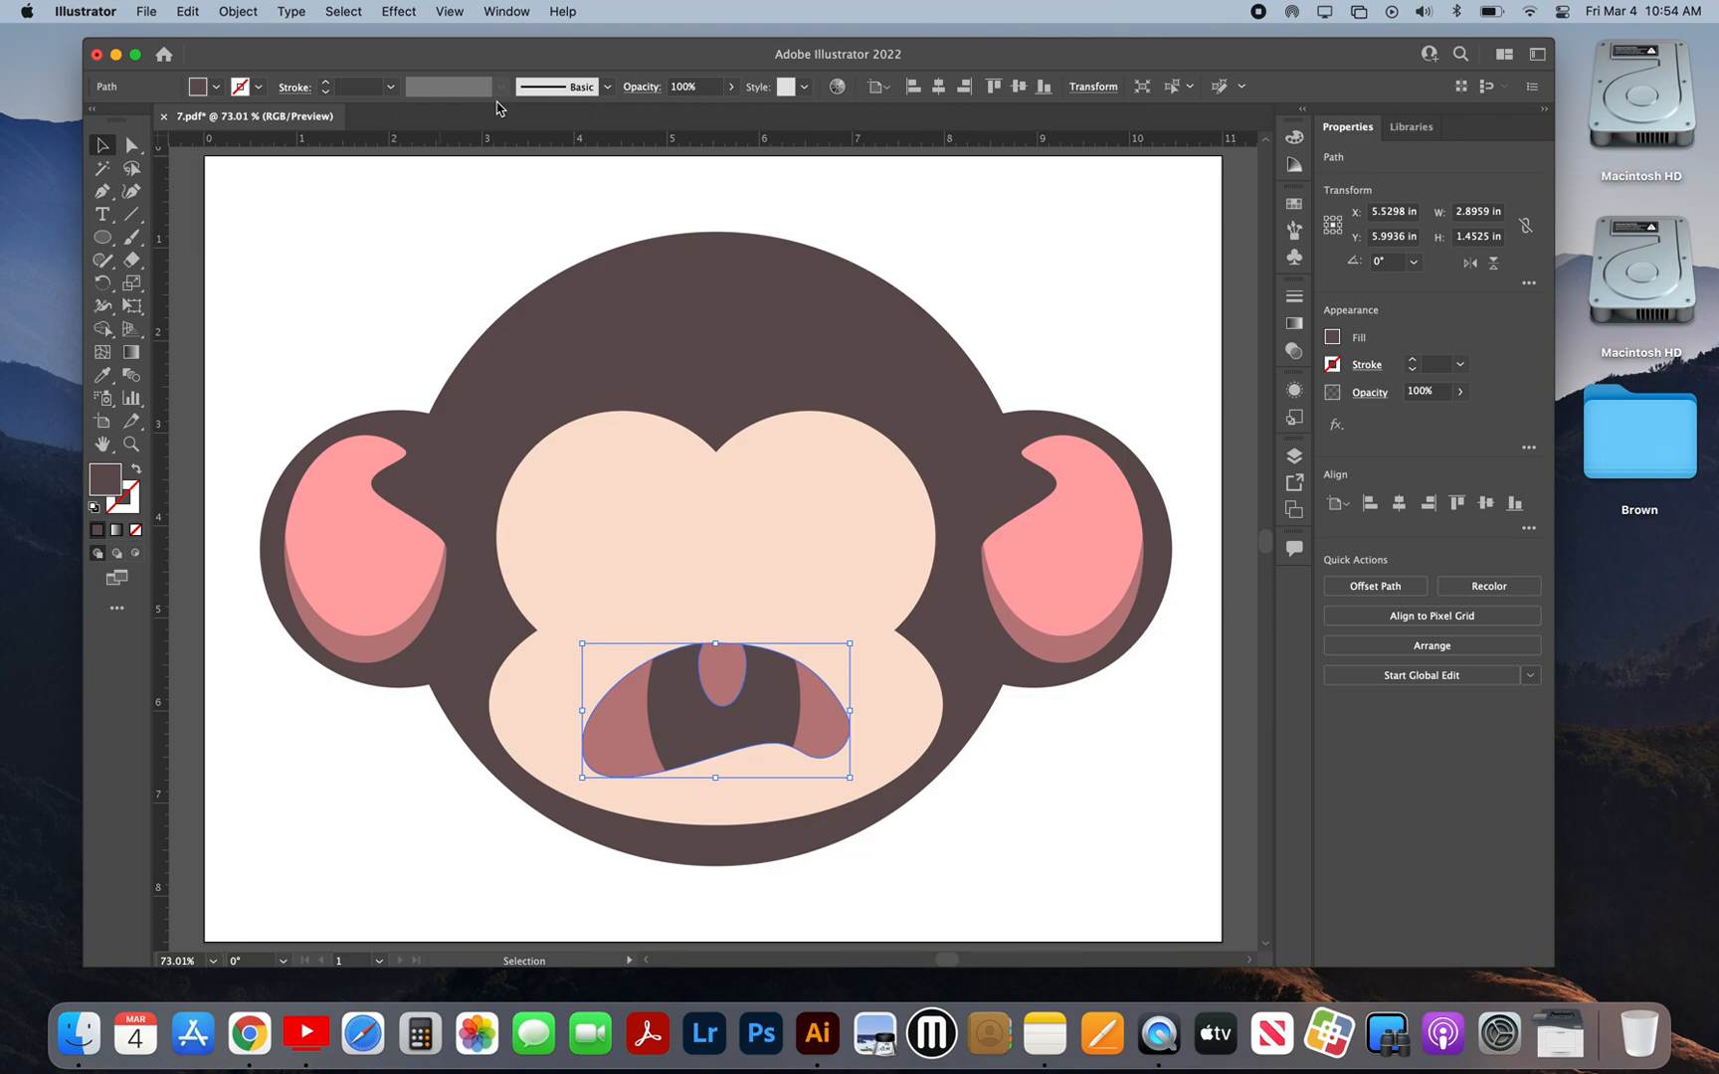
pyautogui.click(257, 10)
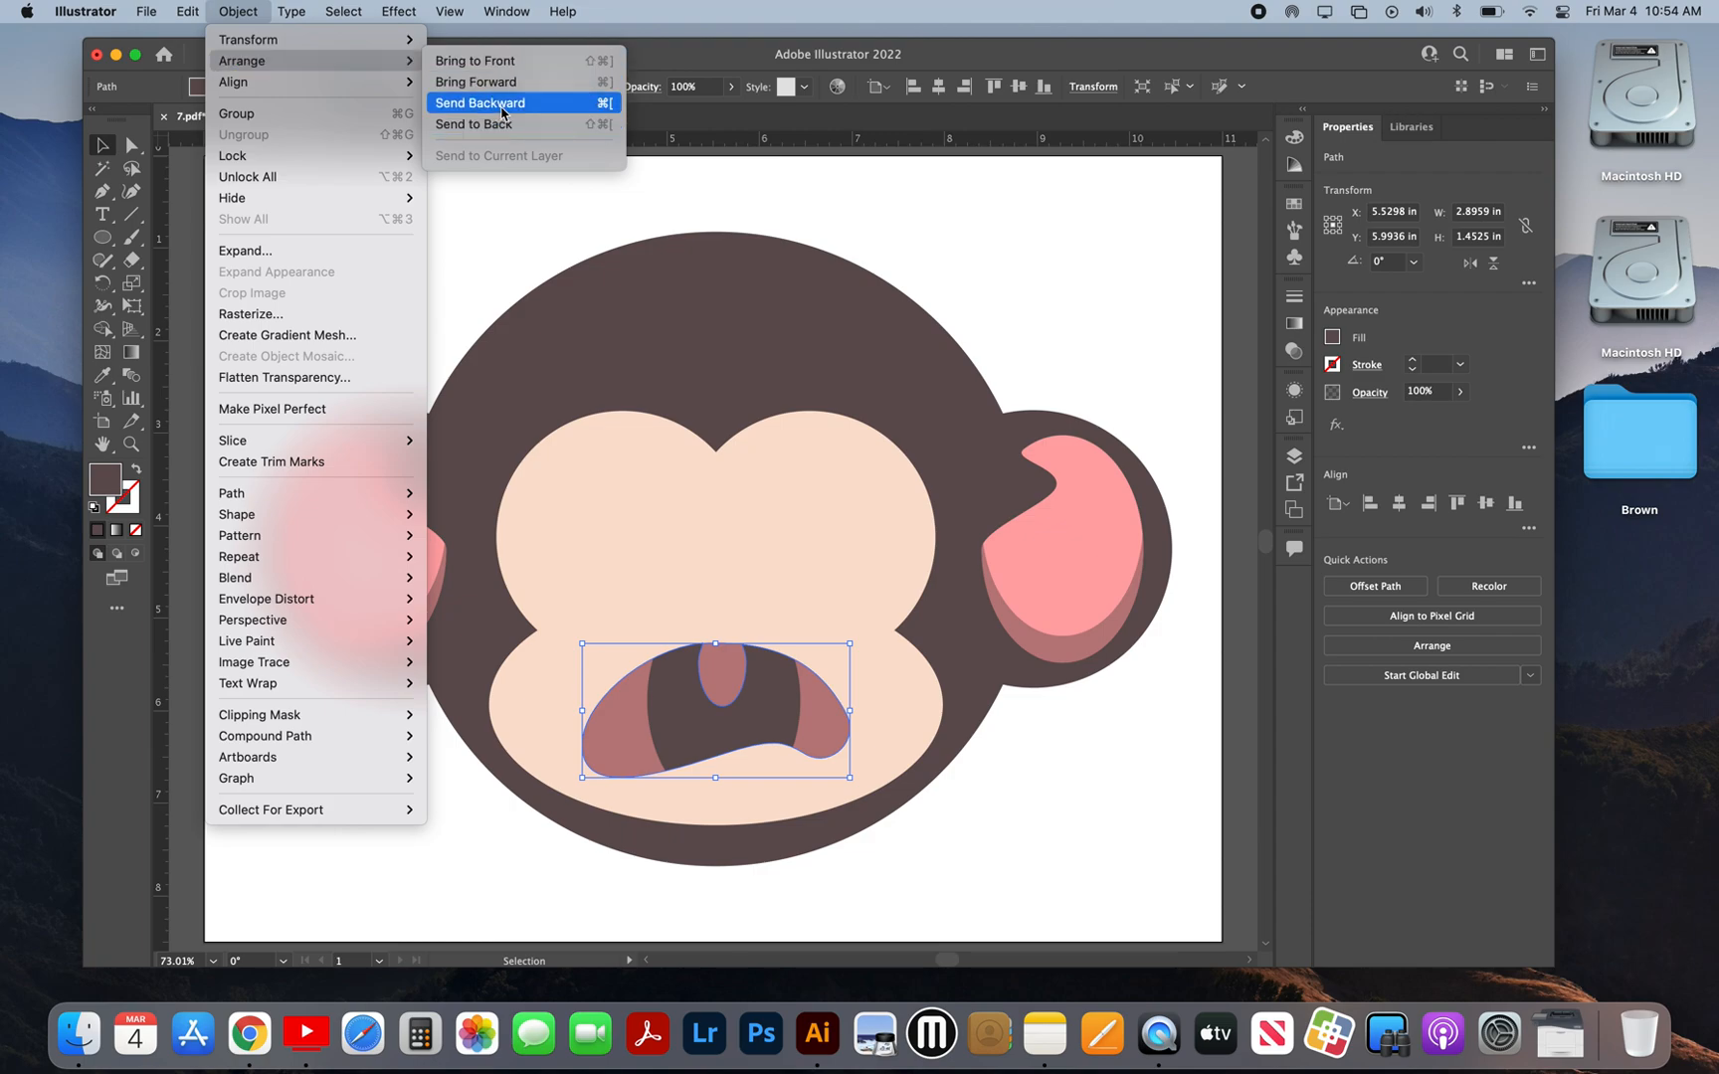
pyautogui.click(502, 113)
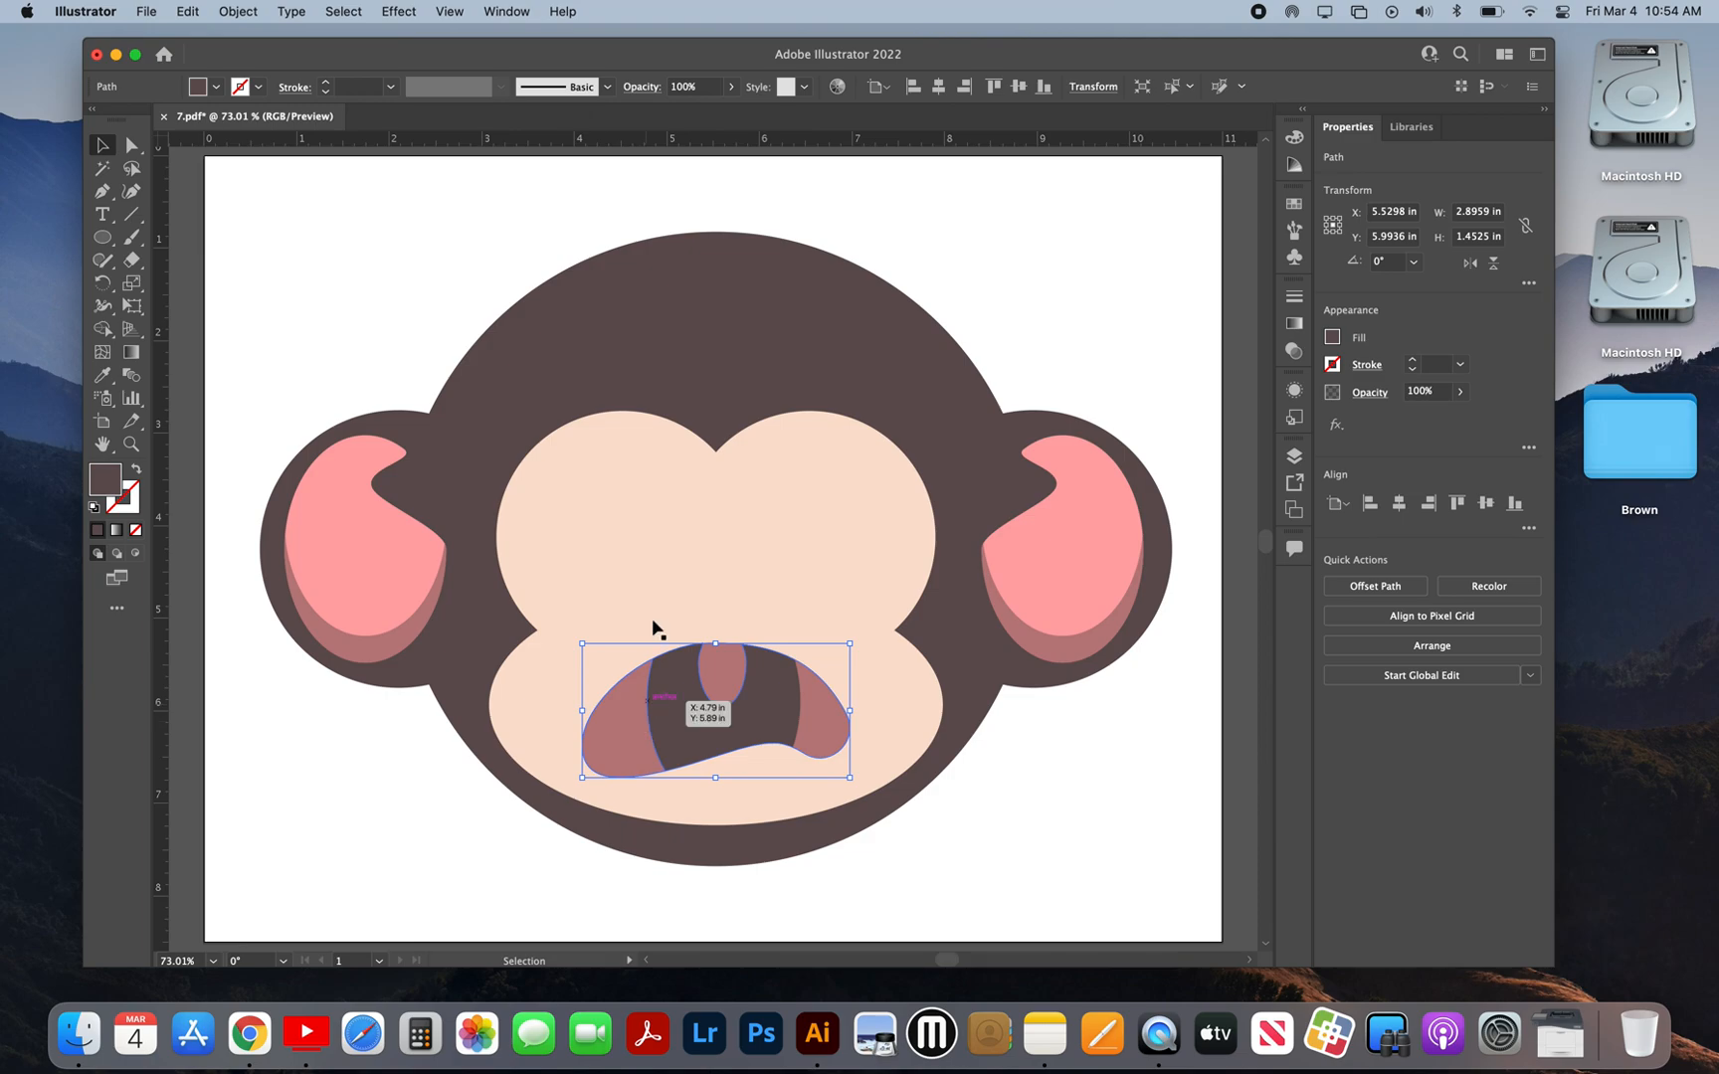
pyautogui.click(1063, 841)
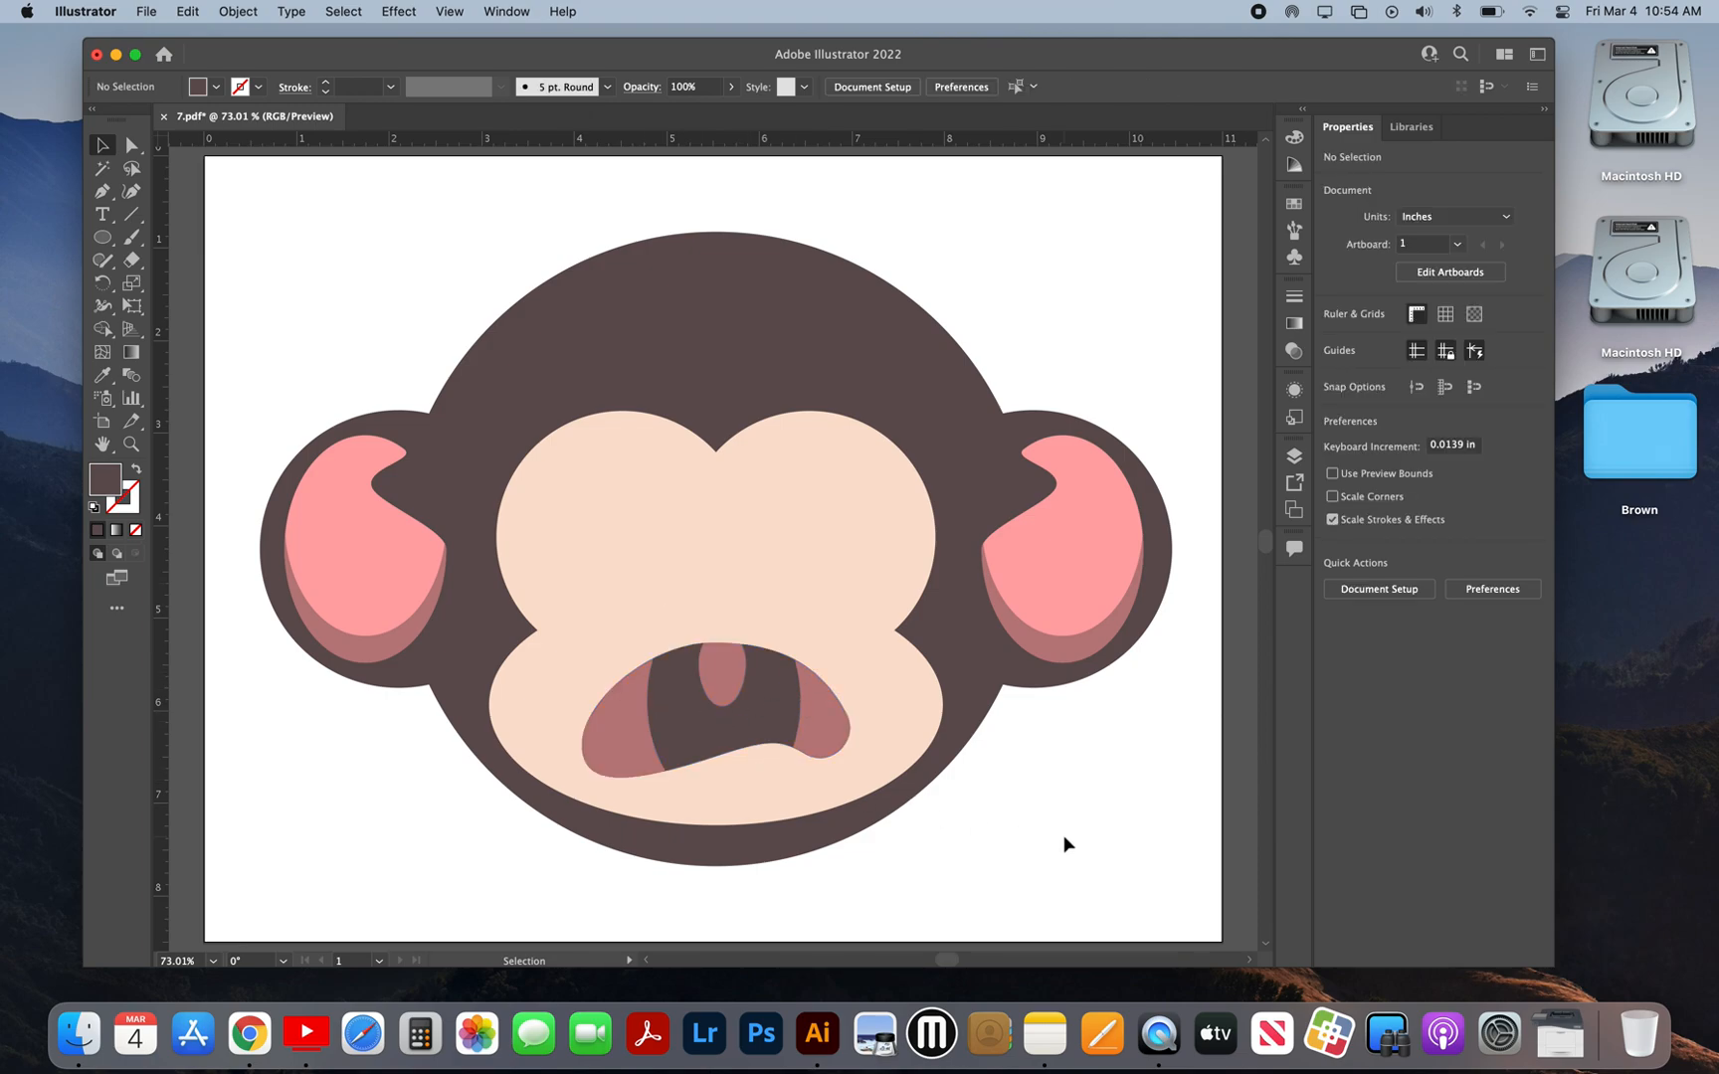